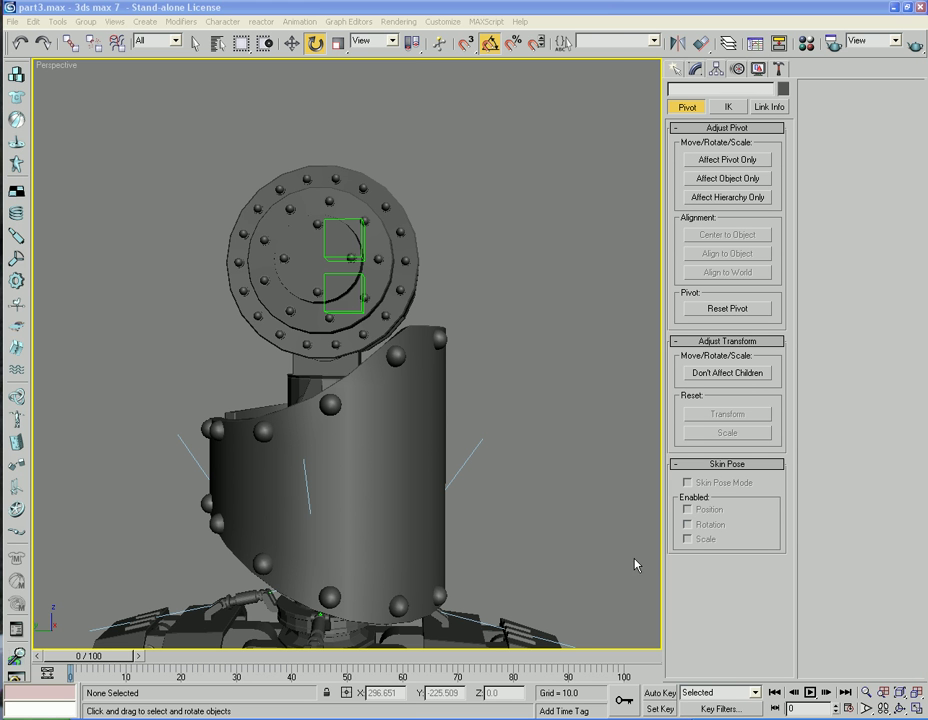
mouse_move(497, 302)
middle_mouse_down()
mouse_move(543, 331)
mouse_move(486, 287)
middle_mouse_up()
key("super")
key("super")
key("z")
scroll(487, 288, "up", 6)
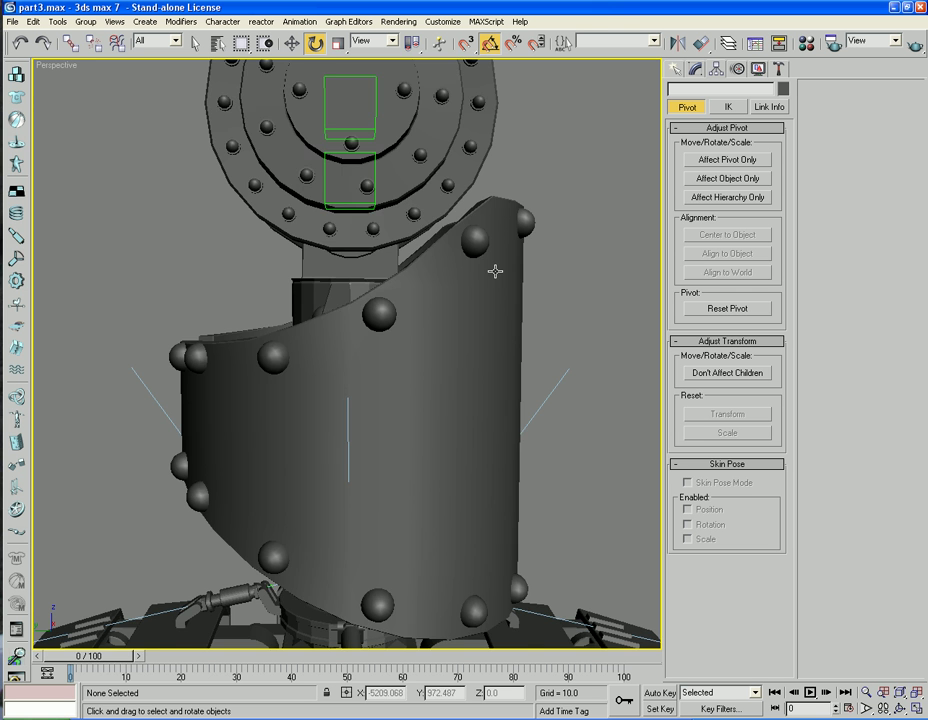
middle_click_drag(466, 243, 475, 396)
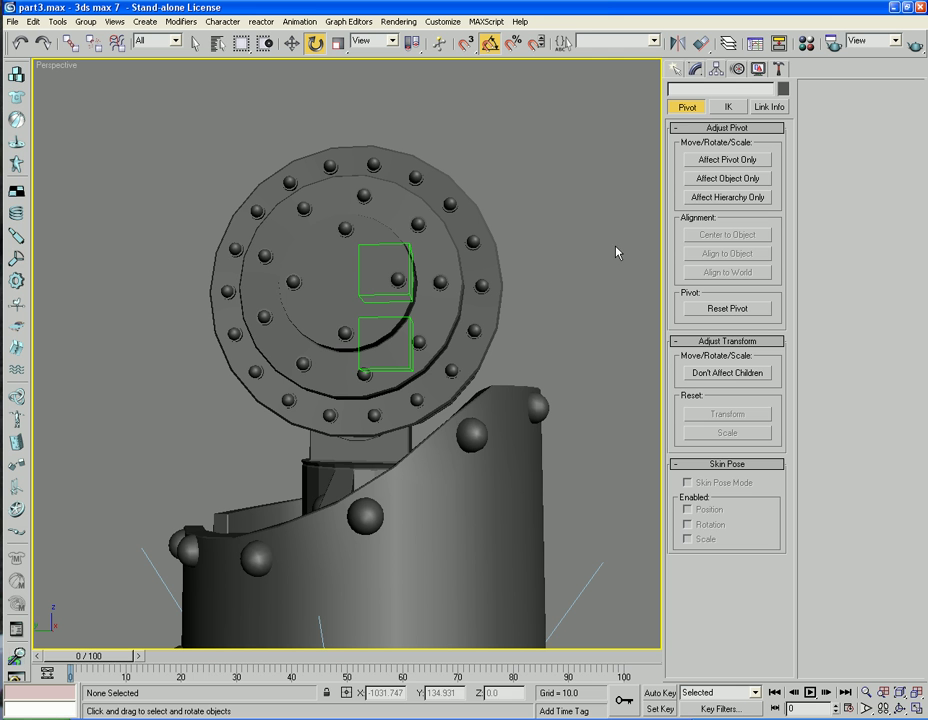
Turn on edged-face display in the Perspective viewport and clear the object selection
left_click(195, 45)
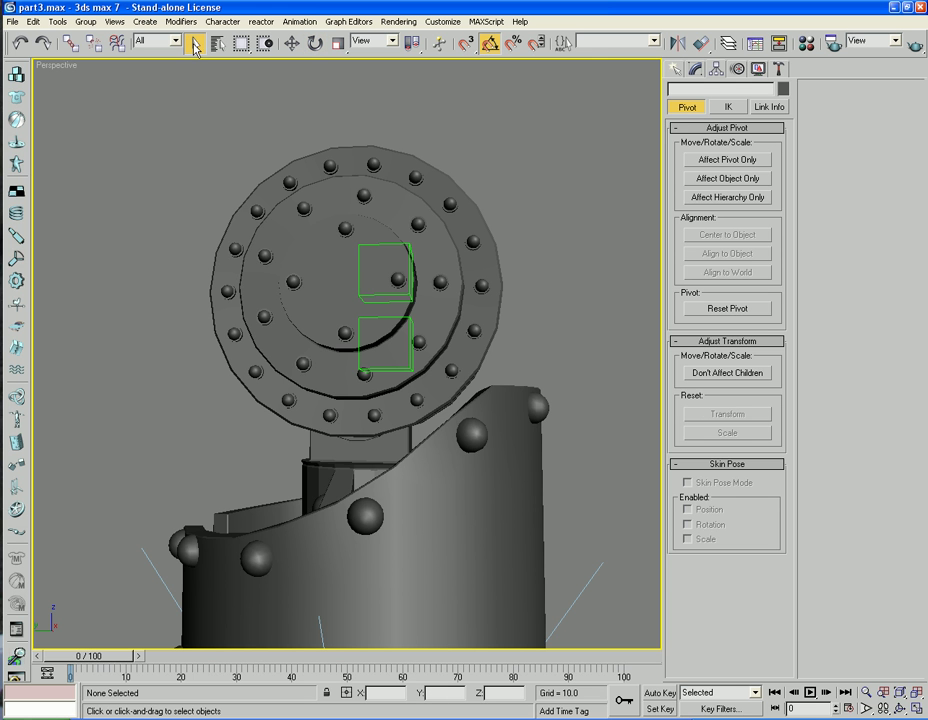
left_click_drag(437, 283, 426, 371)
key("F4")
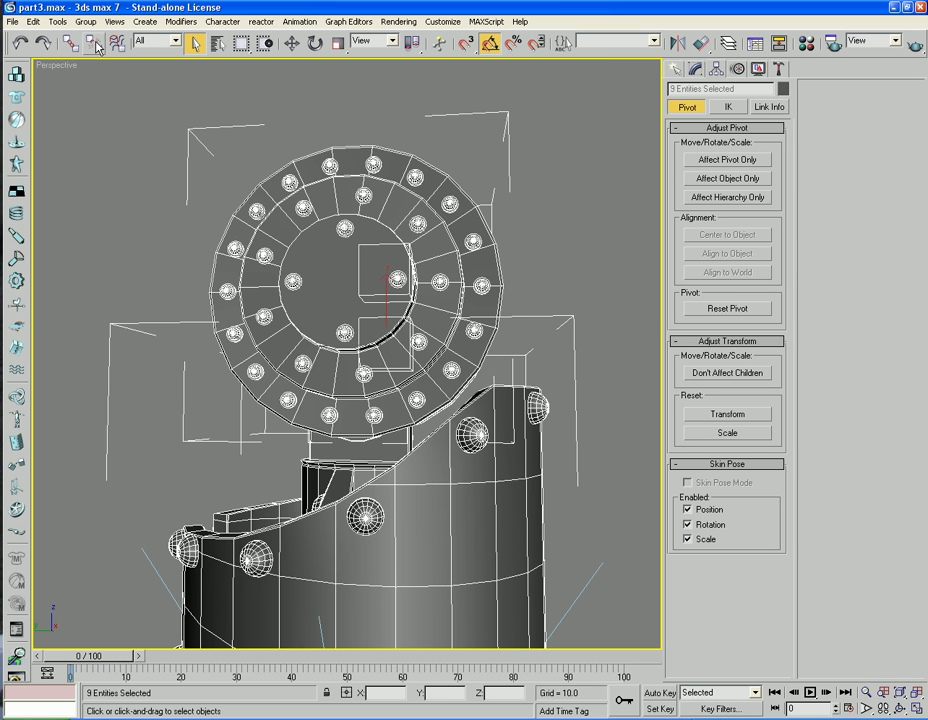
left_click(115, 207)
scroll(125, 212, "down", 4)
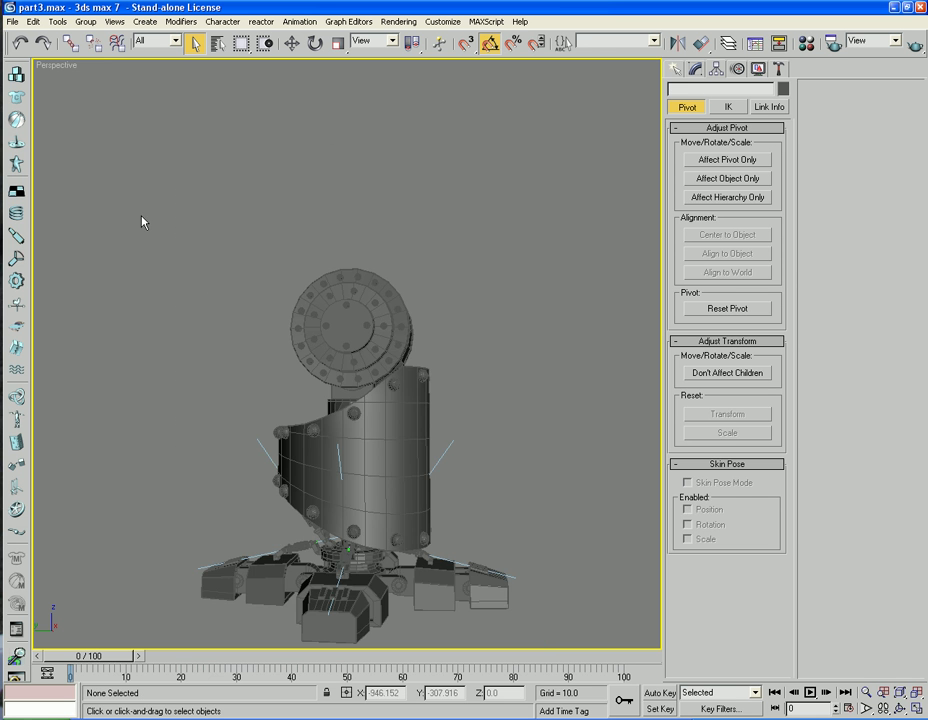
Test-move Leg_Top along the Z axis to check which parts follow it, and undo the move
middle_click_drag(278, 314, 235, 336, "alt")
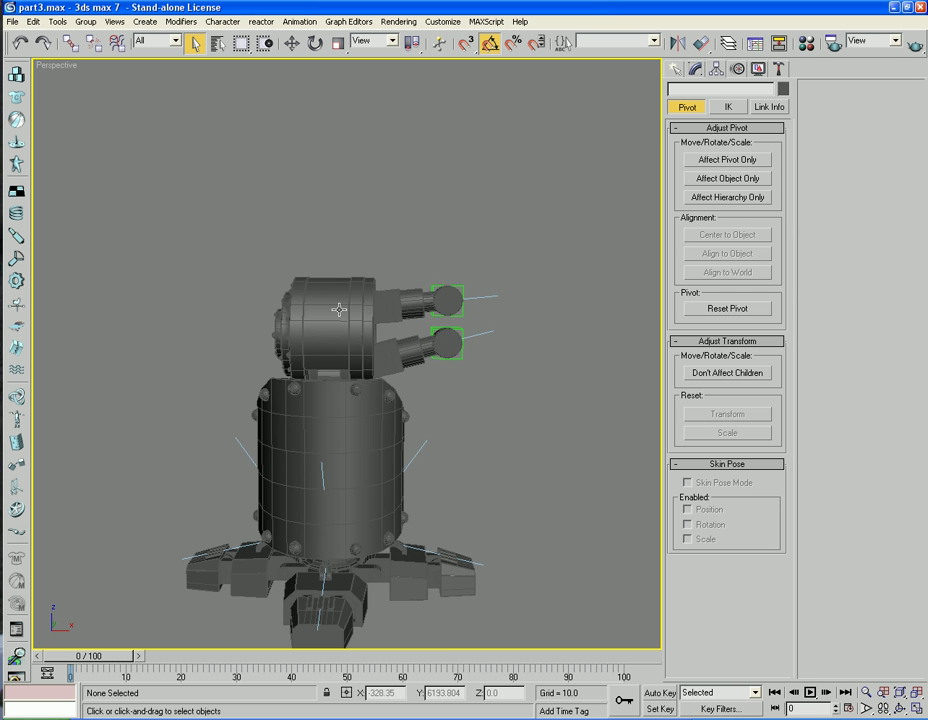
left_click(339, 309)
middle_click_drag(465, 316, 405, 285, "alt")
scroll(424, 329, "up", 5)
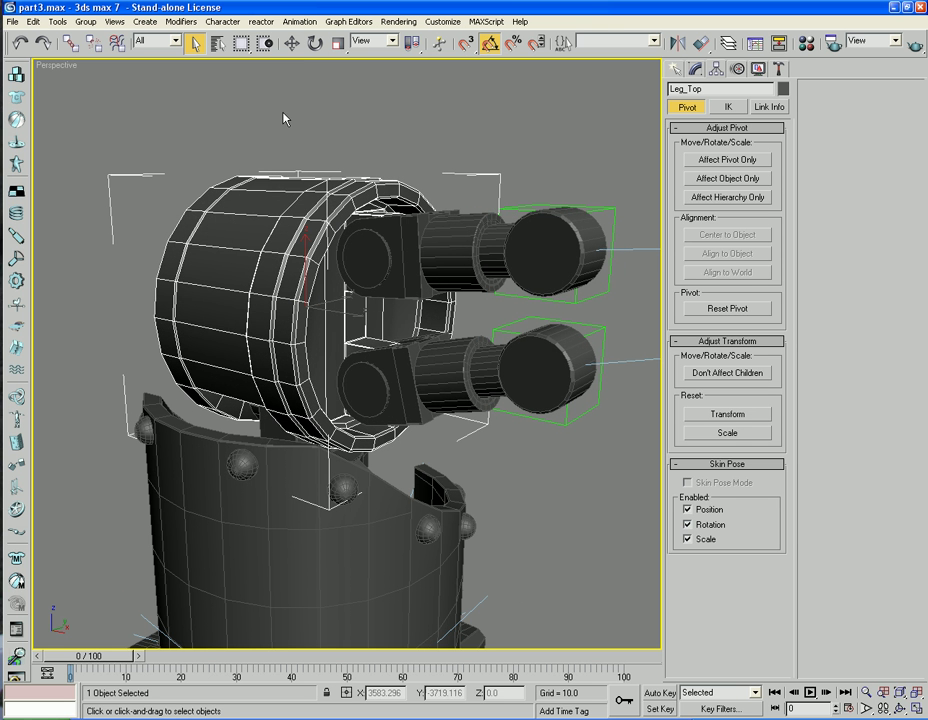
left_click(291, 43)
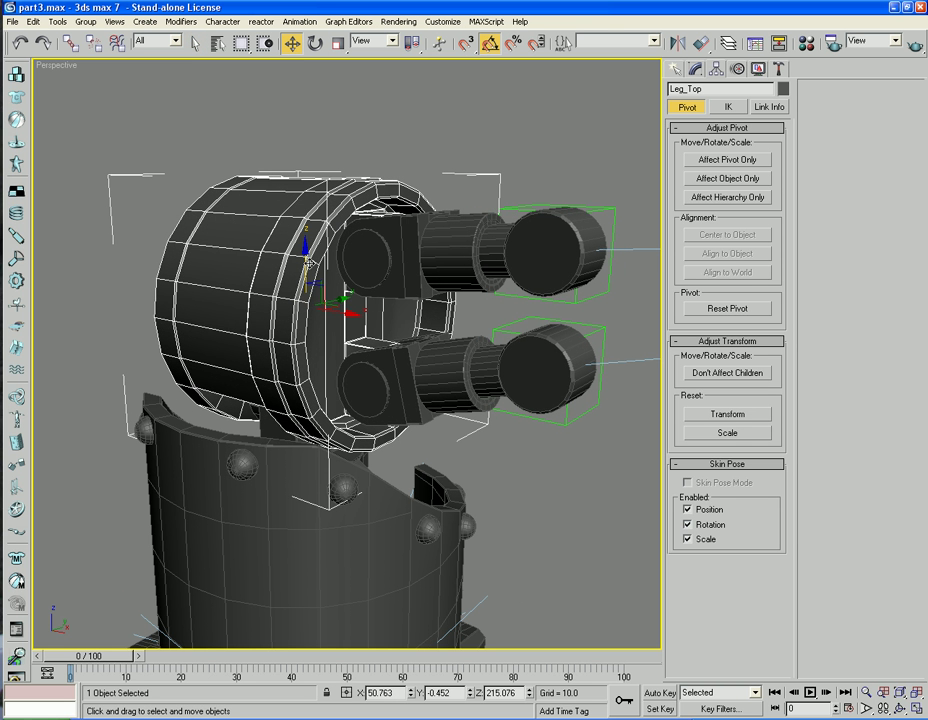
mouse_move(309, 263)
left_mouse_down()
mouse_move(309, 241)
mouse_move(309, 258)
left_mouse_up()
key("ctrl+z")
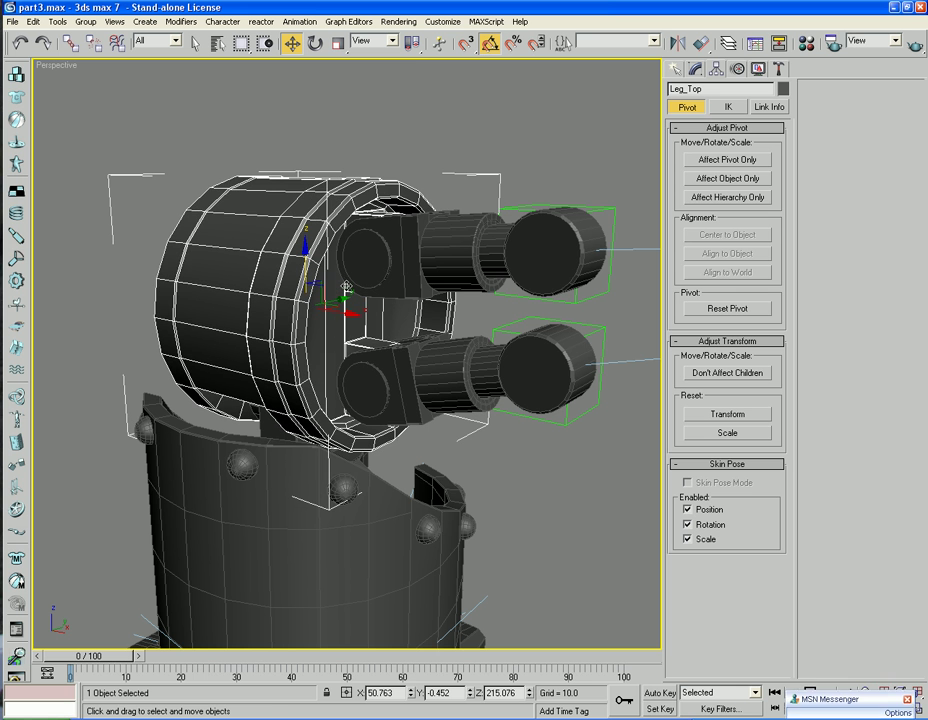
Link upper_leg_top_piston01 and upper_leg_top_piston02 to Leg_Top as their parent
left_click(70, 43)
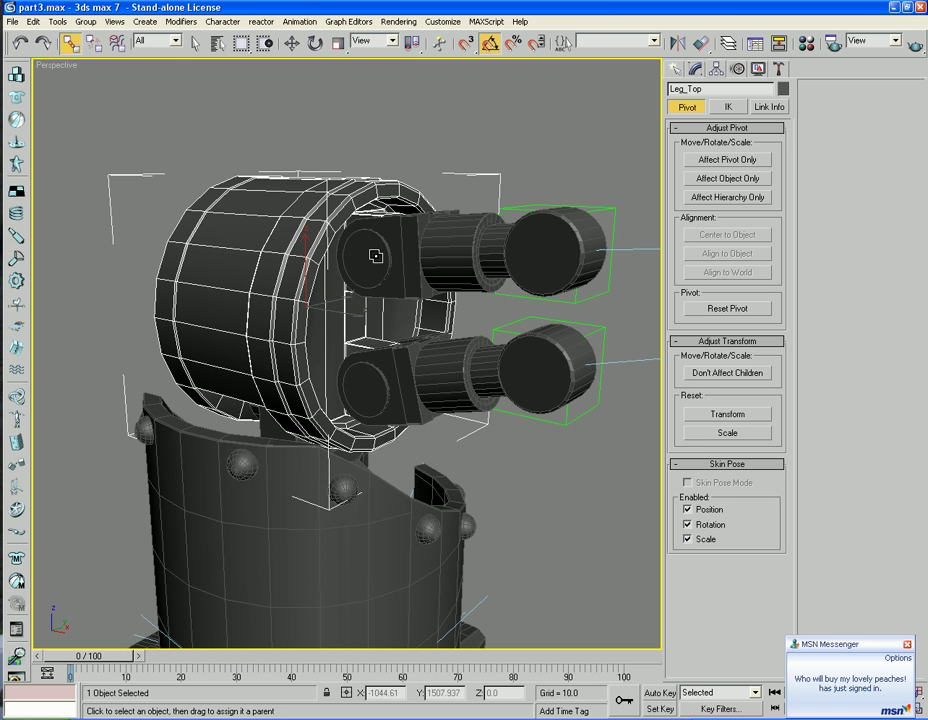
left_click_drag(376, 256, 264, 243)
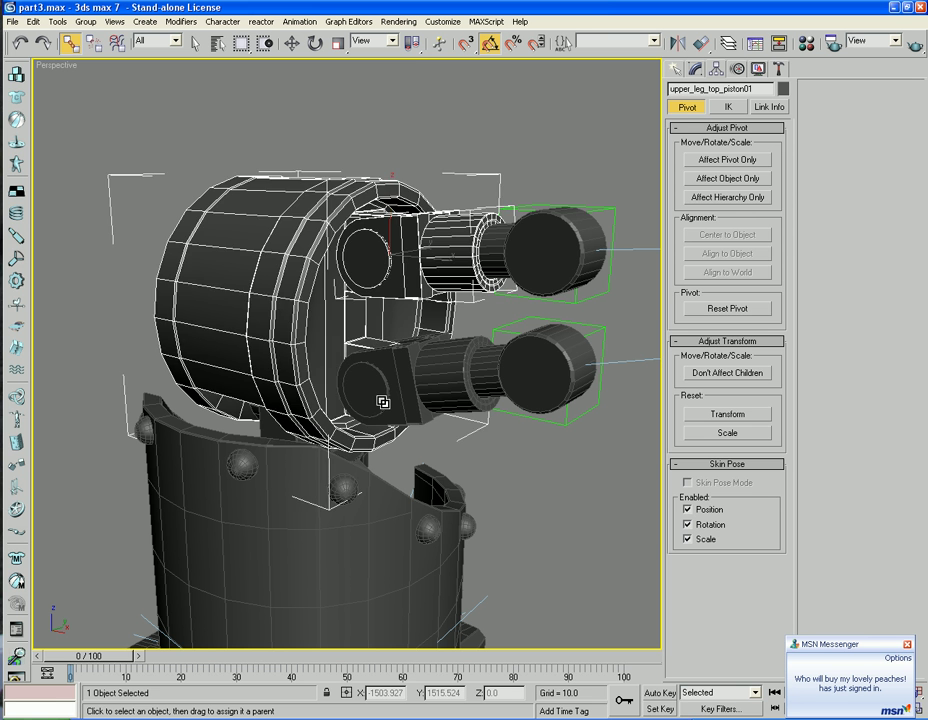
left_click_drag(381, 402, 270, 232)
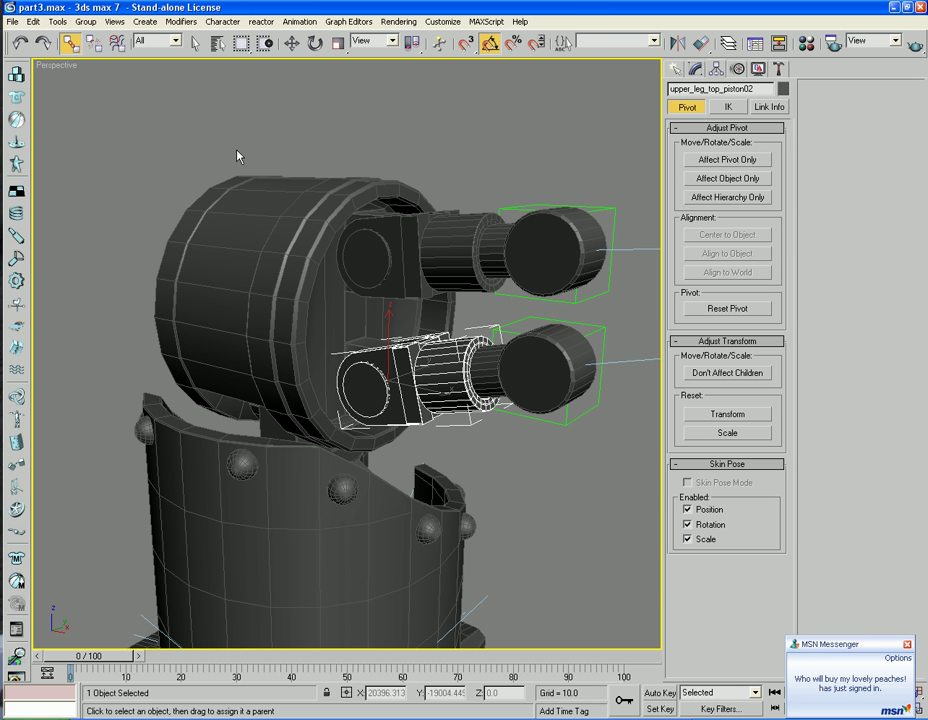
Test the piston links by moving the lower piston and Leg_Top along the Z axis, and undo the Leg_Top move
left_click(292, 43)
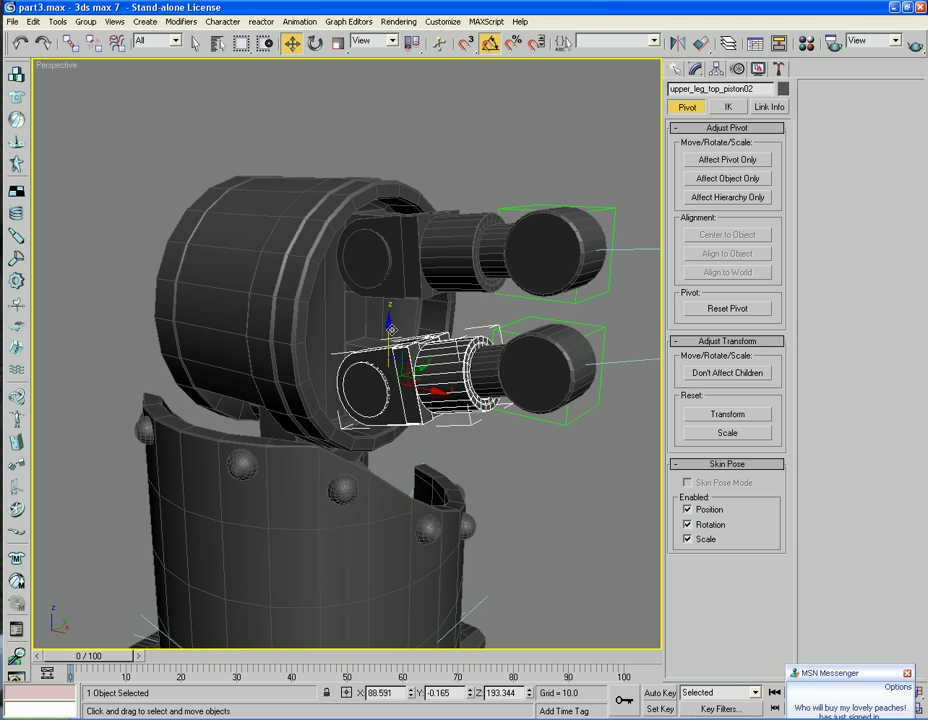
mouse_move(388, 332)
left_mouse_down()
mouse_move(387, 312)
mouse_move(387, 346)
mouse_move(387, 322)
mouse_move(388, 338)
left_mouse_up()
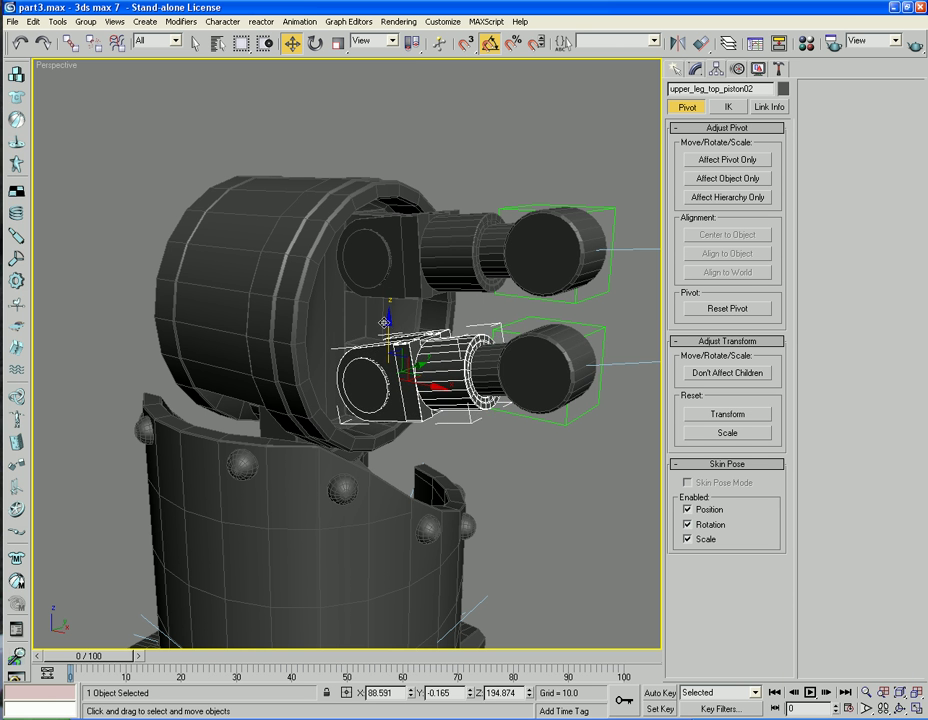
left_click(327, 258)
left_click_drag(305, 253, 287, 226)
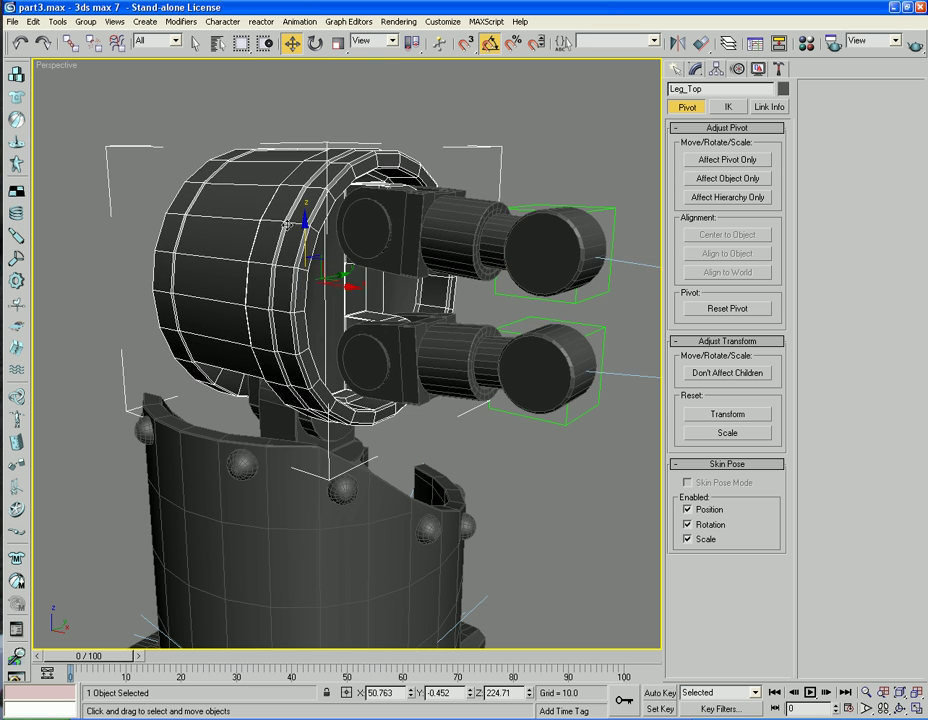
key("ctrl+z")
Link the hinge bracket Cylinder10 to Leg_Top as its parent
middle_click_drag(159, 243, 286, 139, "alt")
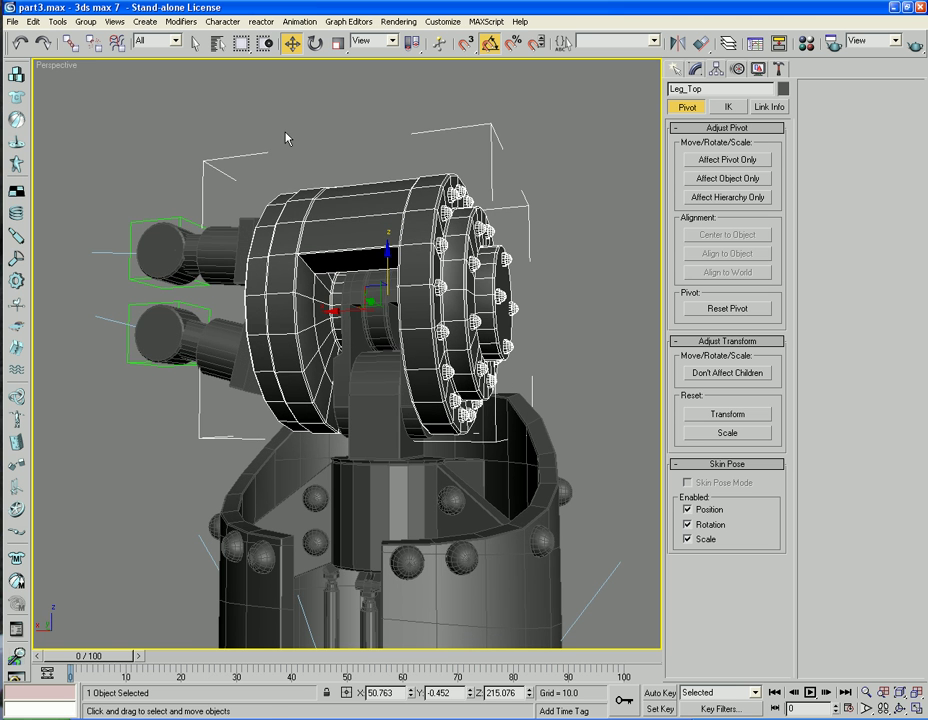
left_click(69, 42)
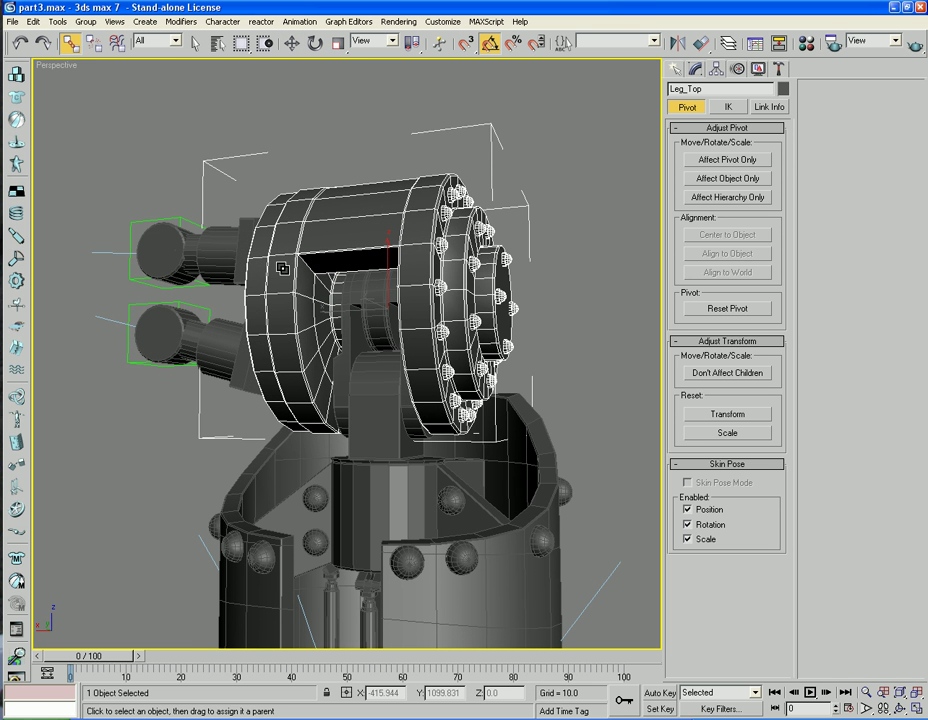
double_click(343, 358)
left_click(343, 363)
left_click(586, 261)
left_click(356, 392)
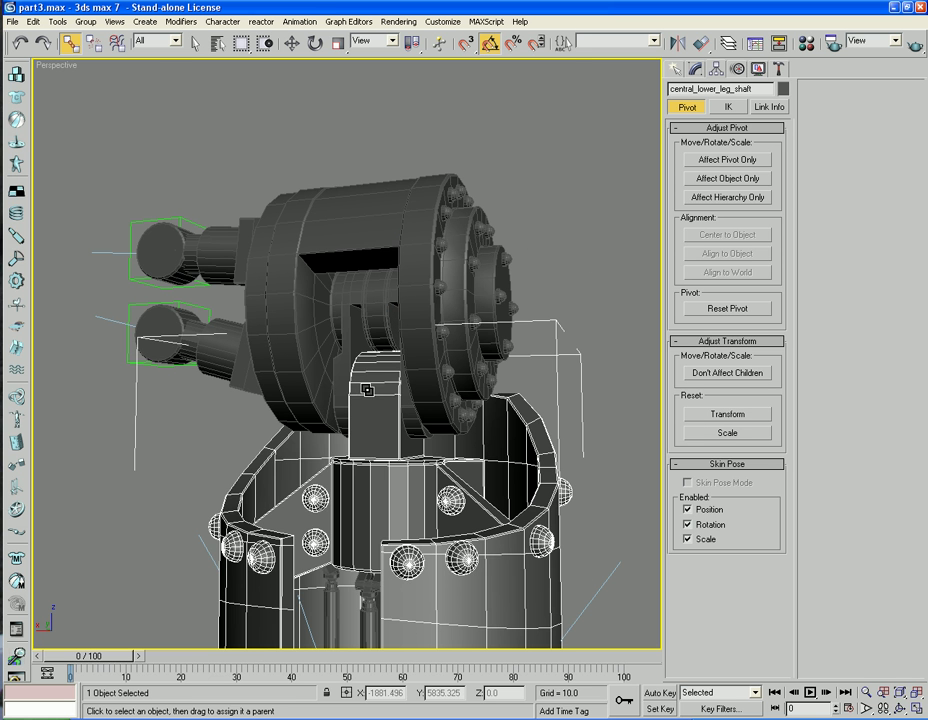
left_click(343, 373)
left_click_drag(343, 373, 352, 216)
Test-rotate the hinge bracket Cylinder10 around its existing pivot, and undo the rotation
mouse_move(360, 217)
middle_mouse_down("alt")
mouse_move(307, 209)
mouse_move(315, 228)
mouse_move(375, 234)
mouse_move(430, 212)
mouse_move(365, 232)
middle_mouse_up("alt")
key("e")
left_click_drag(356, 395, 354, 375)
scroll(354, 375, "up", 3)
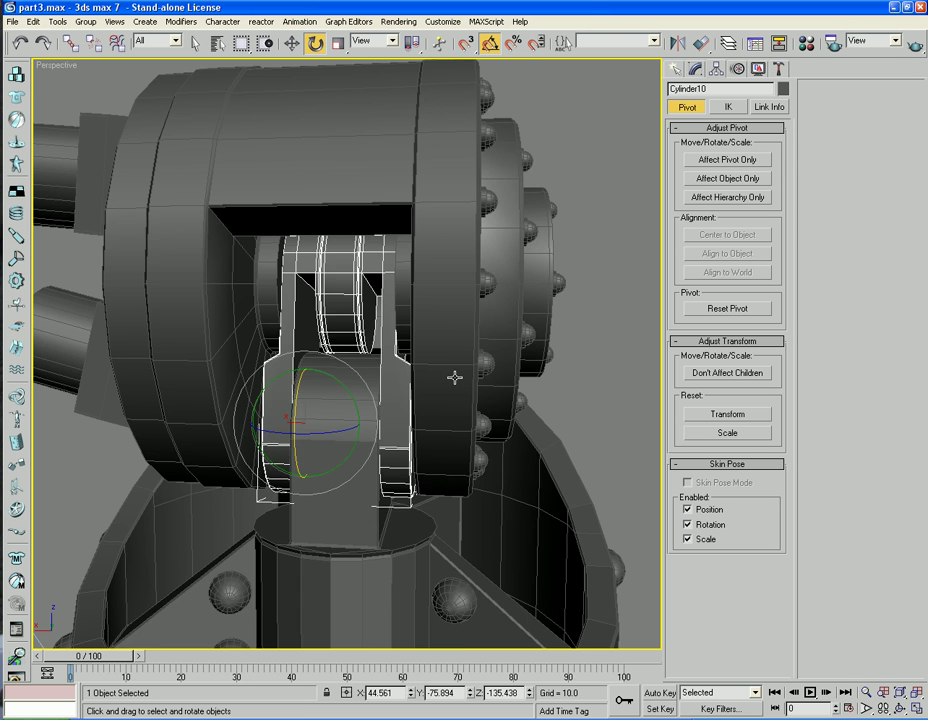
middle_click_drag(453, 377, 357, 375, "alt")
key("ctrl+z")
Center Cylinder10's pivot on the object in the wireframe Left view and raise it to the bracket's upper circle centre, about Z 215.15
key("l")
key("z")
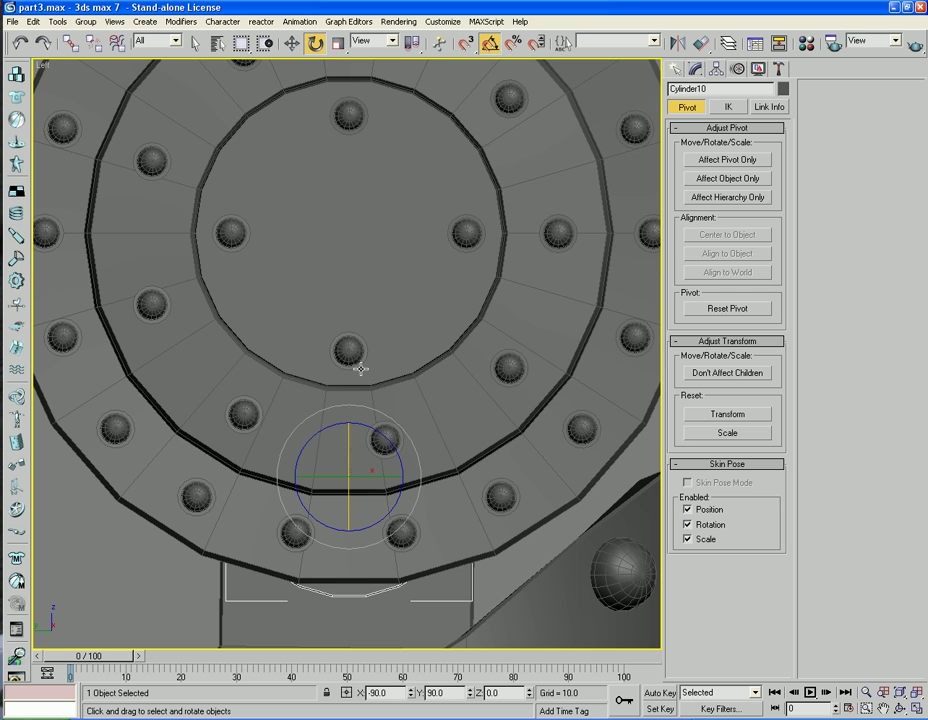
key("F3")
middle_click_drag(342, 321, 346, 369)
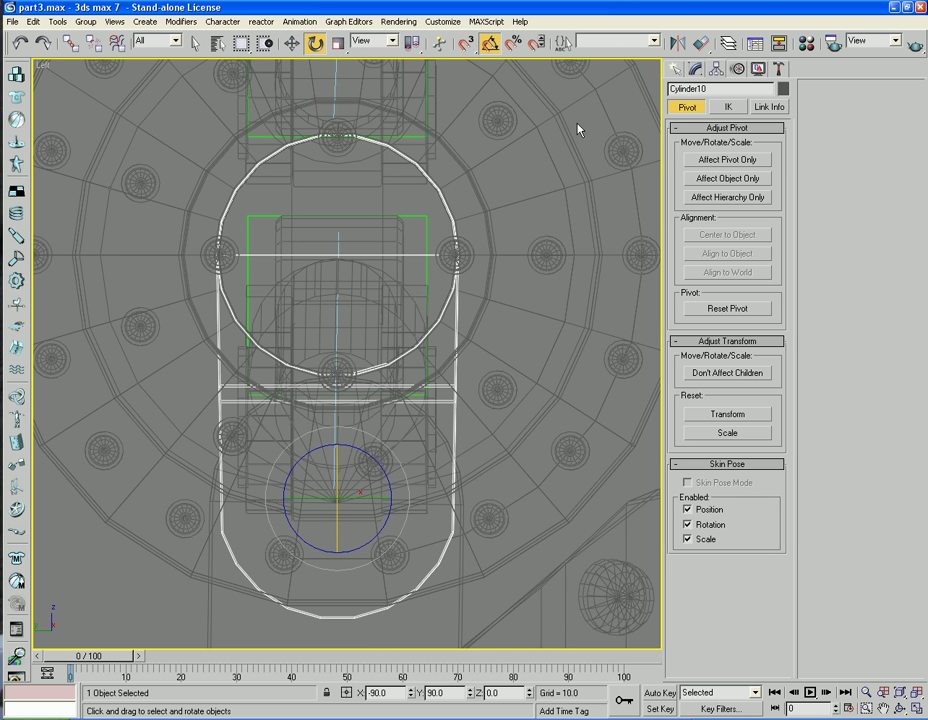
left_click(727, 160)
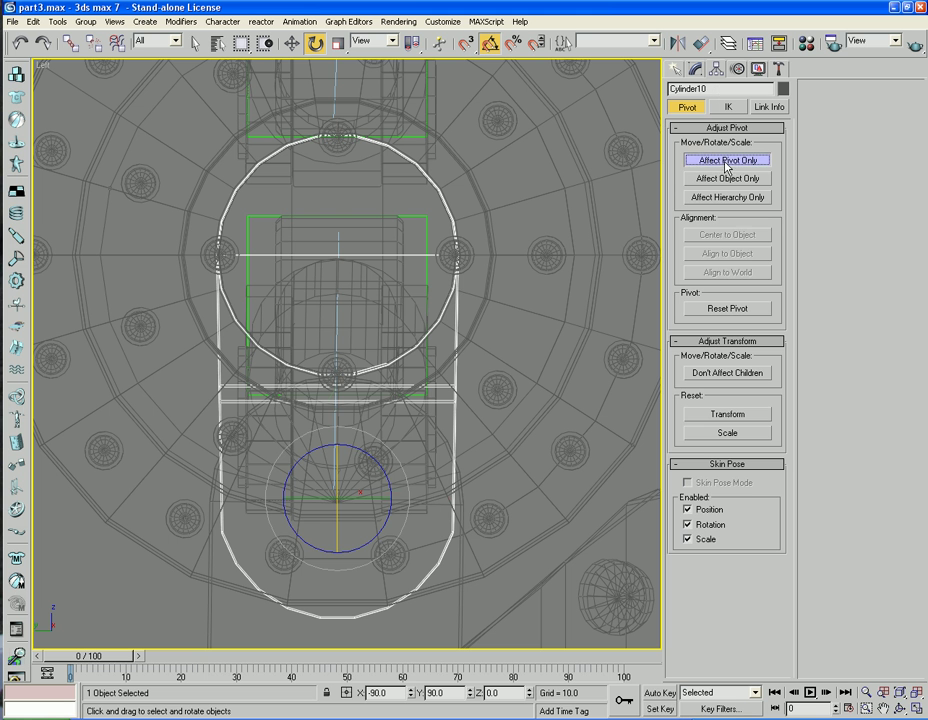
left_click(727, 234)
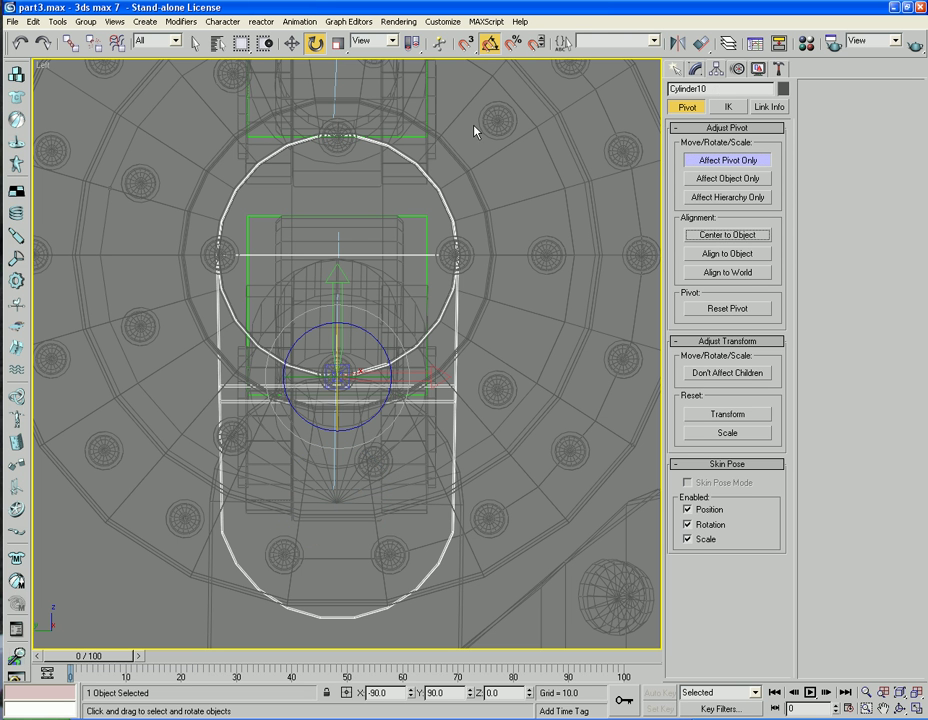
left_click(291, 43)
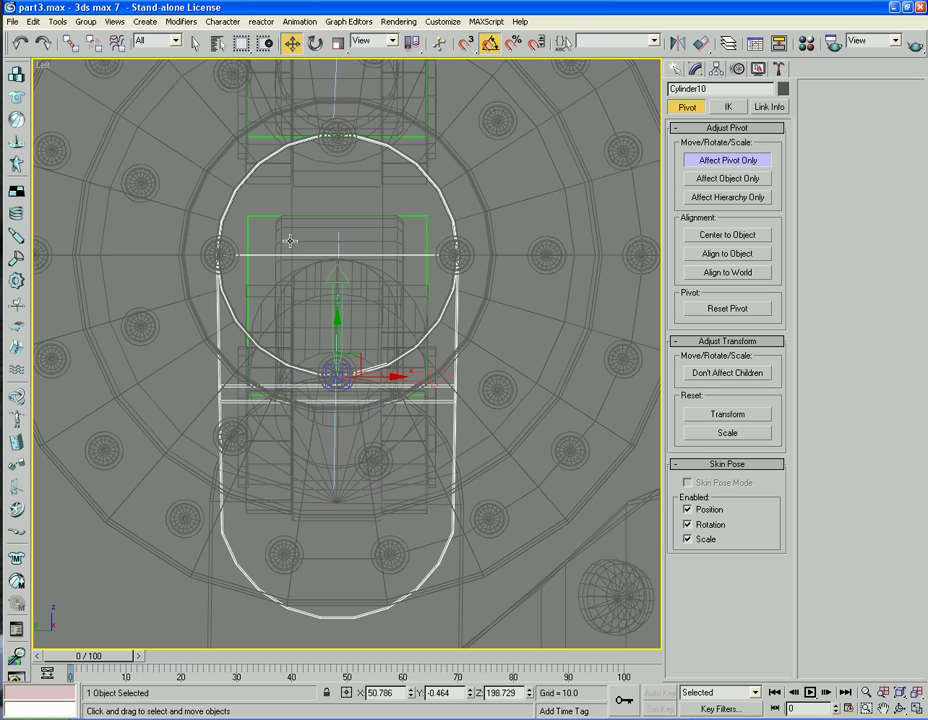
left_click_drag(337, 323, 339, 202)
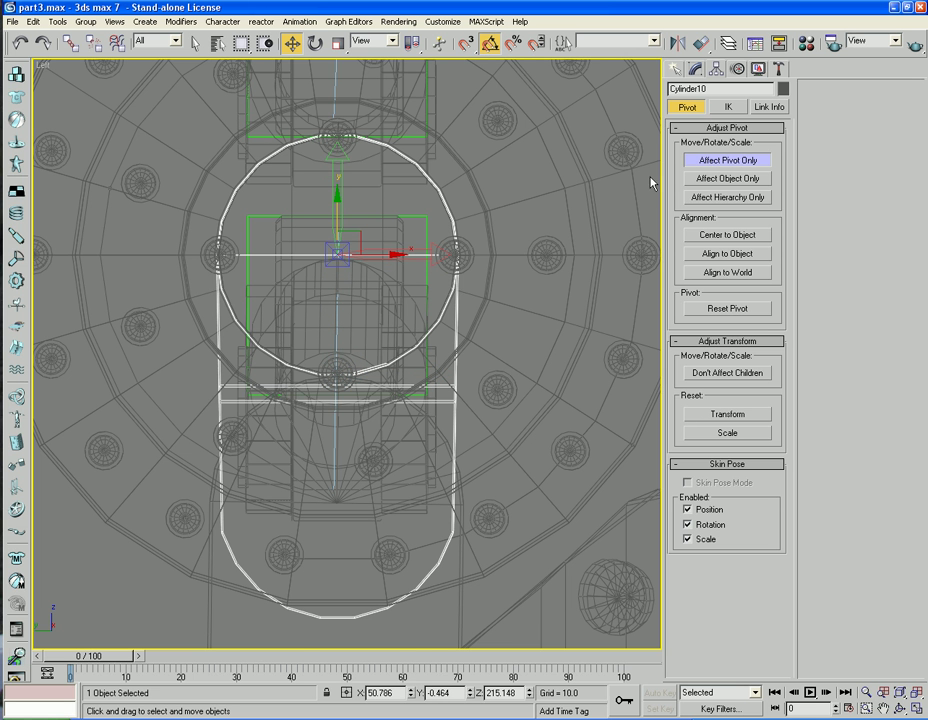
left_click(706, 162)
key("p")
key("F3")
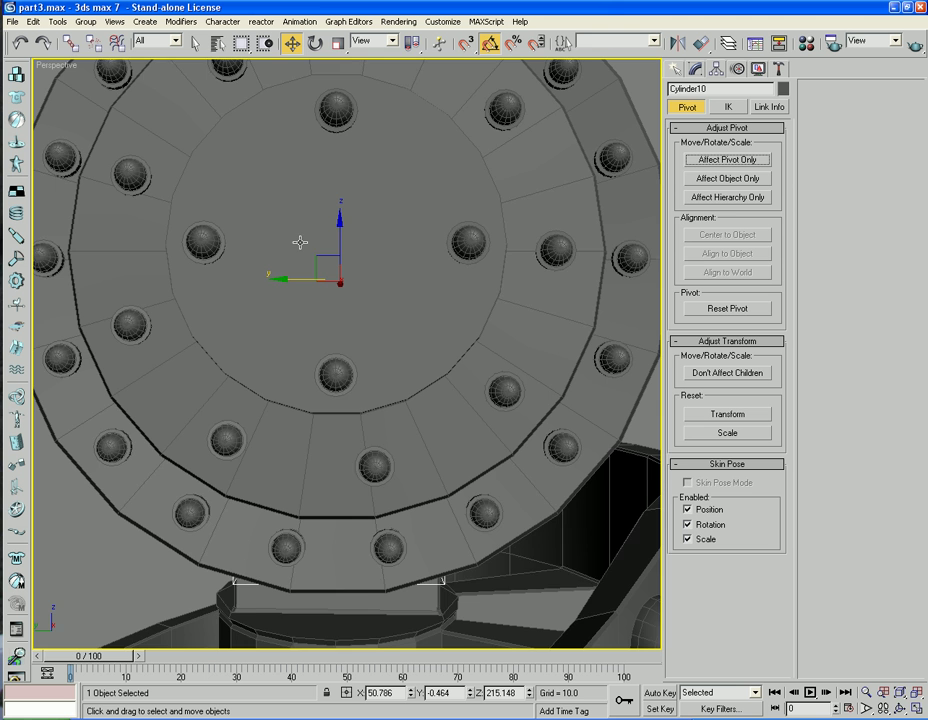
Test-rotate Cylinder10 around its repositioned pivot inside the upper joint, and undo the rotation
middle_click_drag(128, 320, 370, 340, "alt")
key("z")
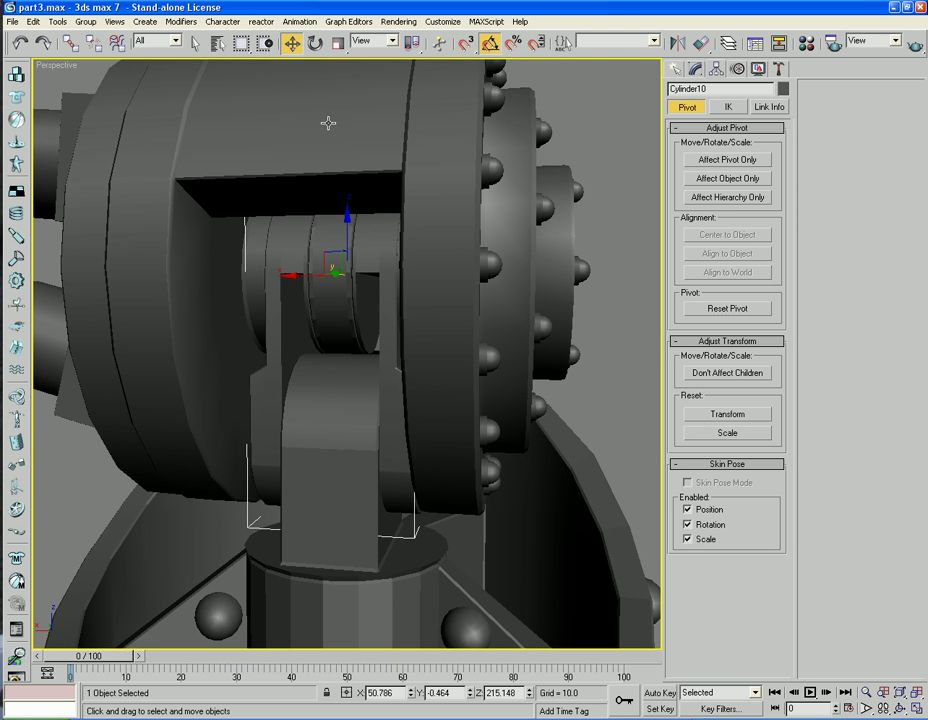
left_click(315, 43)
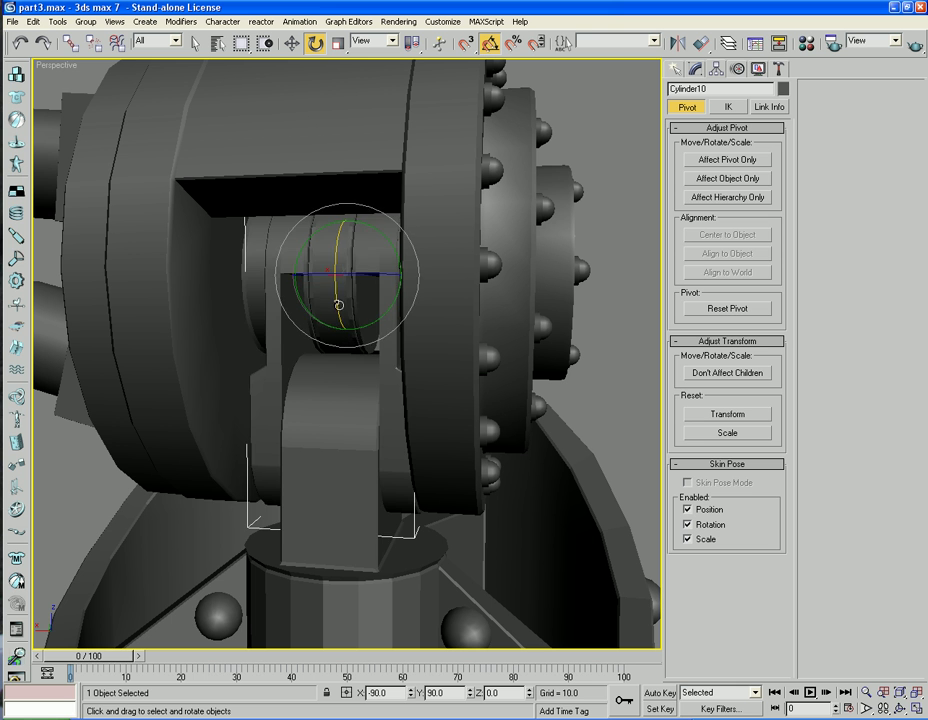
left_click_drag(338, 306, 323, 288)
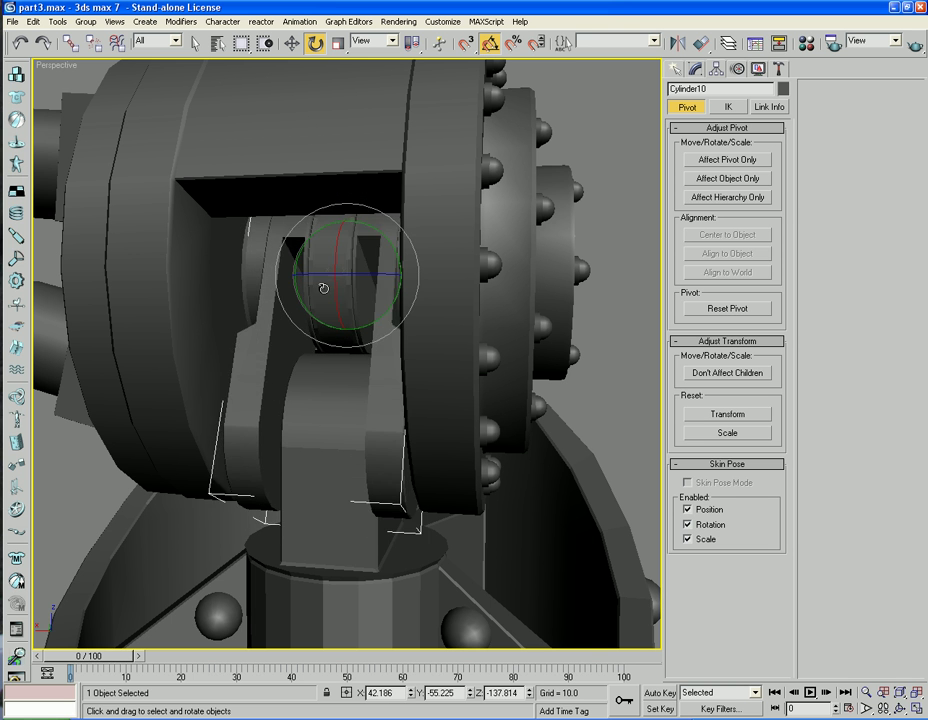
key("ctrl+z")
Test-move Leg_Top upward to check that the linked hinge bracket and pistons follow, and undo the move
middle_click_drag(312, 322, 360, 323, "alt")
scroll(319, 329, "down", 5)
left_click(369, 234)
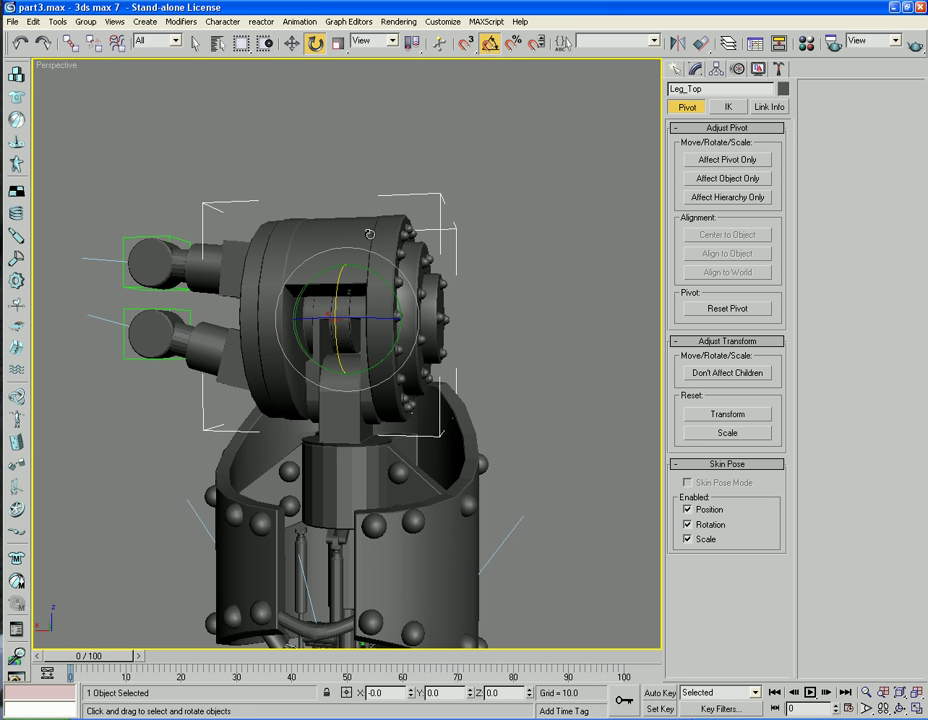
key("w")
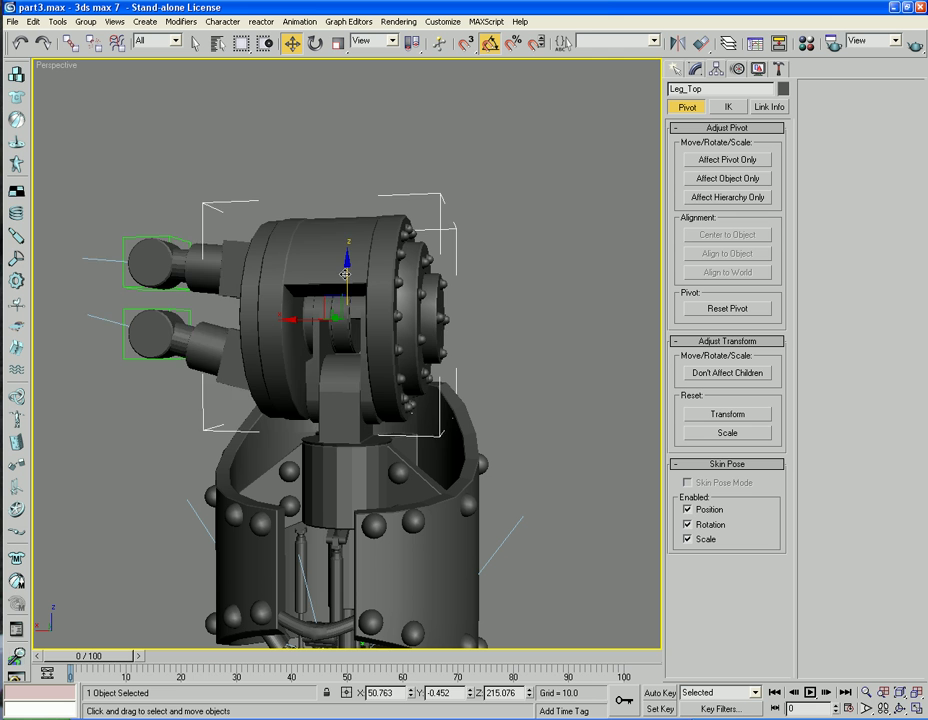
left_click_drag(345, 274, 342, 241)
key("ctrl+z")
Select central_lower_leg_shaft with edged faces displayed and open its Editable Poly modifier settings
middle_click_drag(346, 256, 364, 376, "alt")
scroll(406, 406, "up", 3)
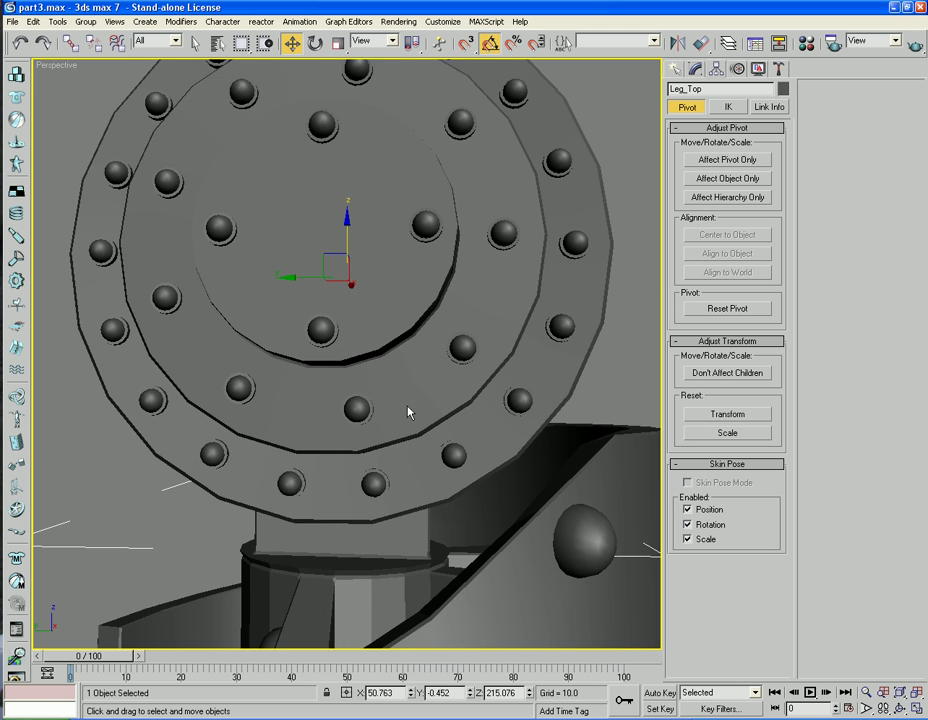
middle_click_drag(419, 430, 399, 314)
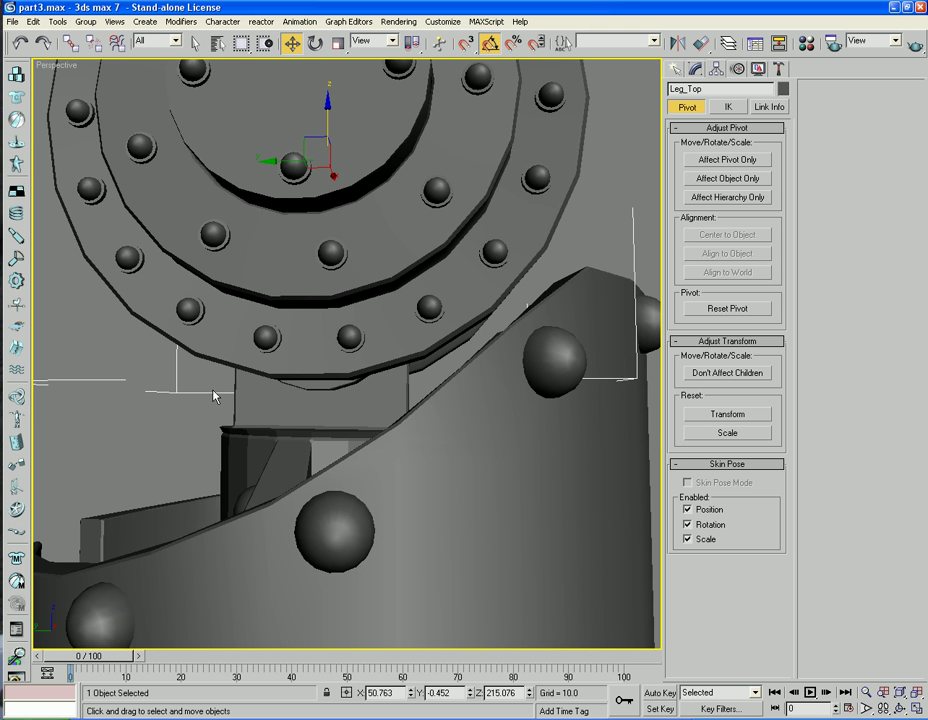
left_click(245, 404)
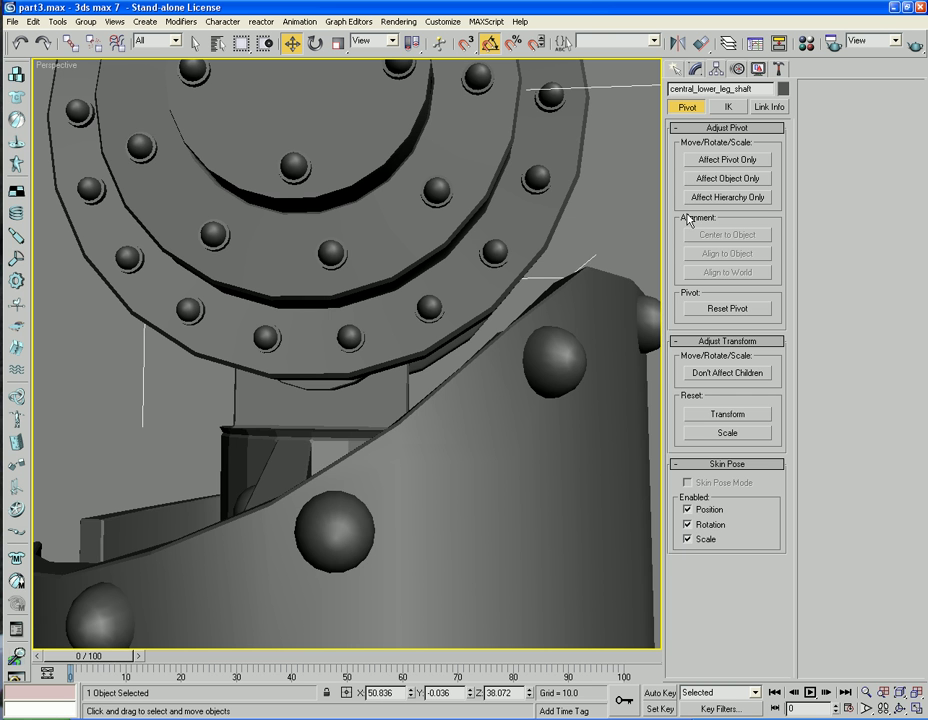
key("F4")
left_click(696, 70)
left_click(741, 272)
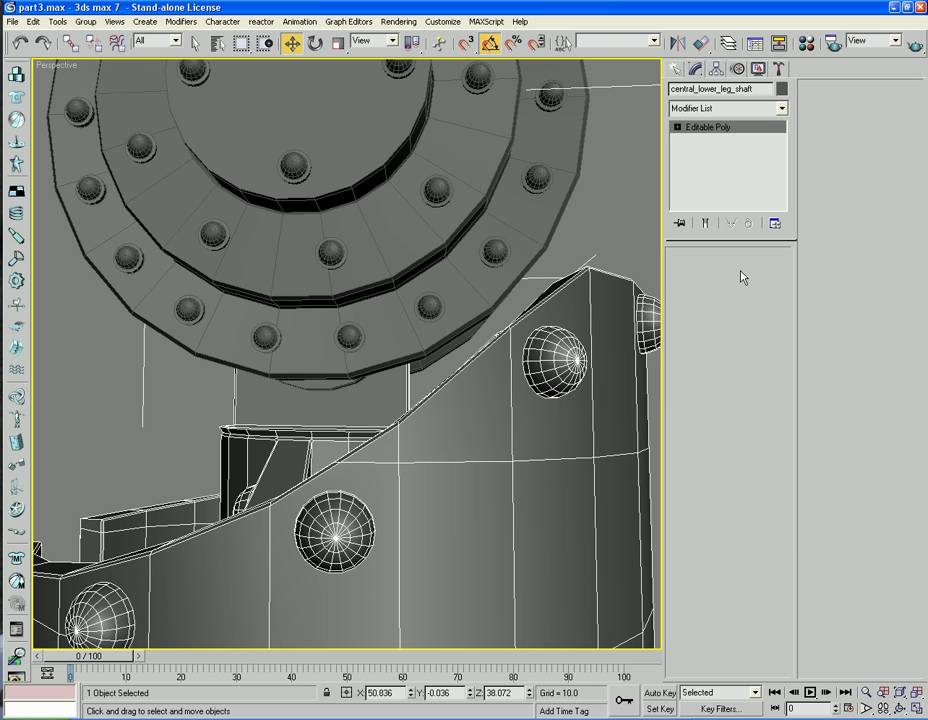
Region-select the polygons of the rounded hinge block atop central_lower_leg_shaft and grow the selection twice onto its round base plate
left_click_drag(198, 382, 420, 178)
middle_click_drag(365, 257, 309, 422, "alt")
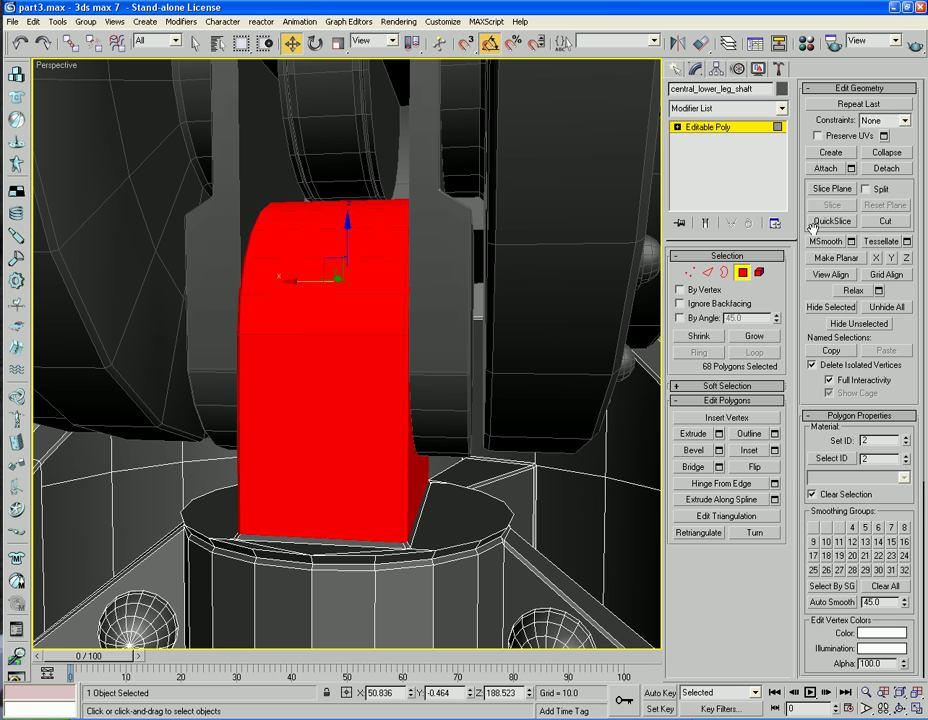
left_click(754, 337)
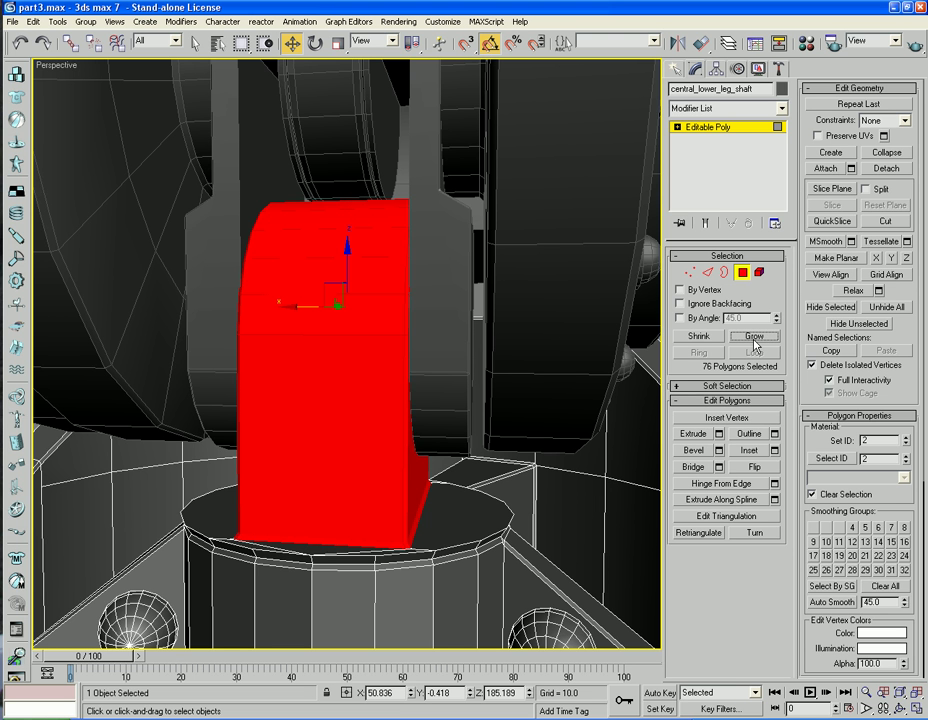
left_click(754, 337)
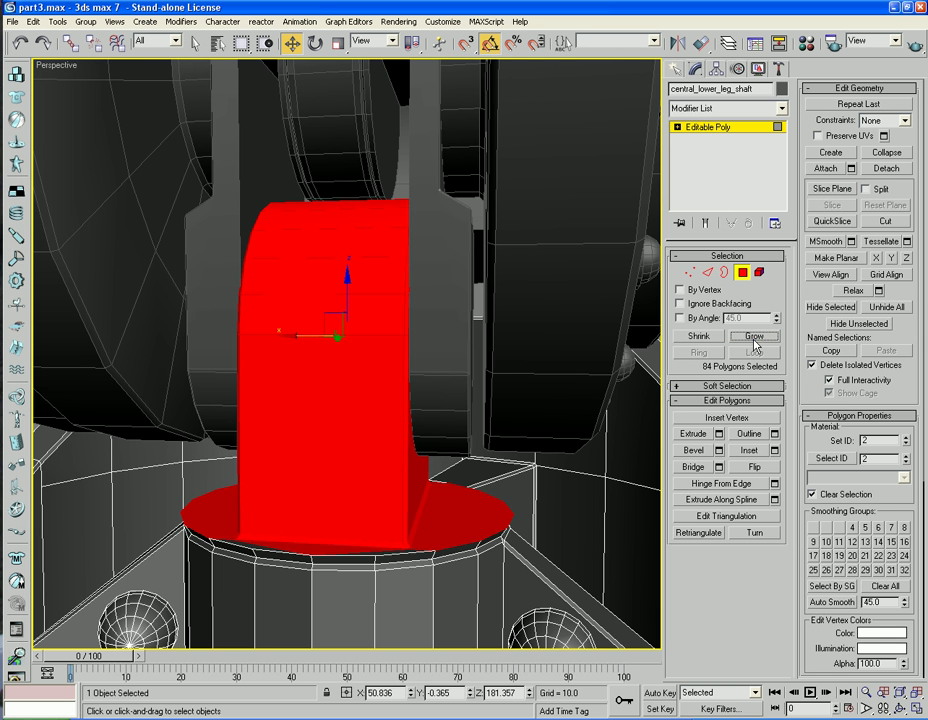
Add the remaining top faces of the round base plate to the polygon selection and grow it once to include the rim
left_click(362, 545, "ctrl")
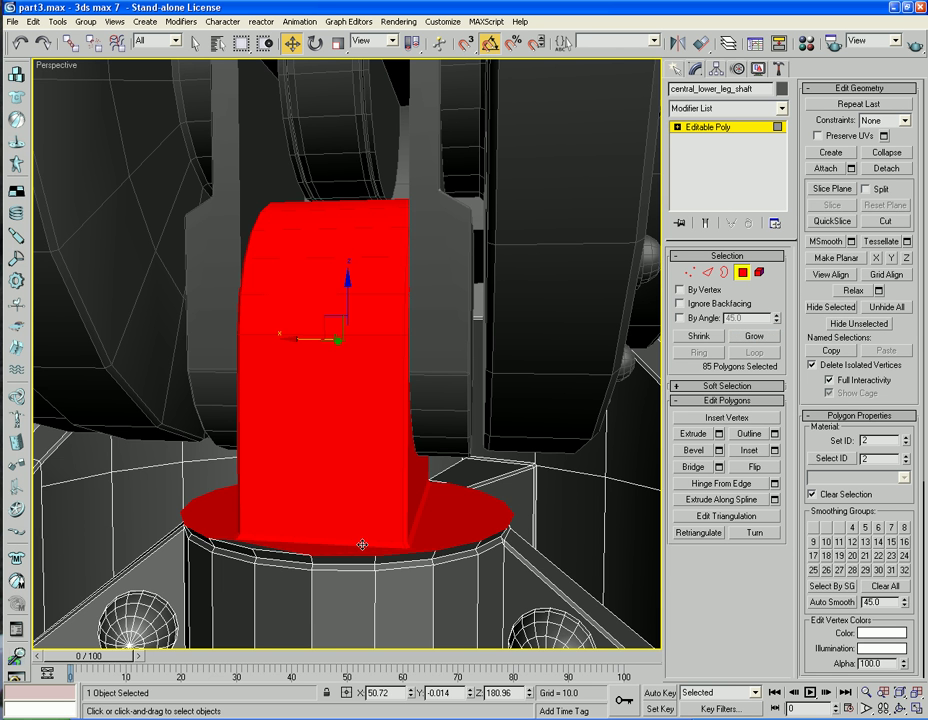
left_click(260, 547, "ctrl")
middle_click_drag(260, 547, 297, 526, "alt")
left_click(208, 495, "ctrl")
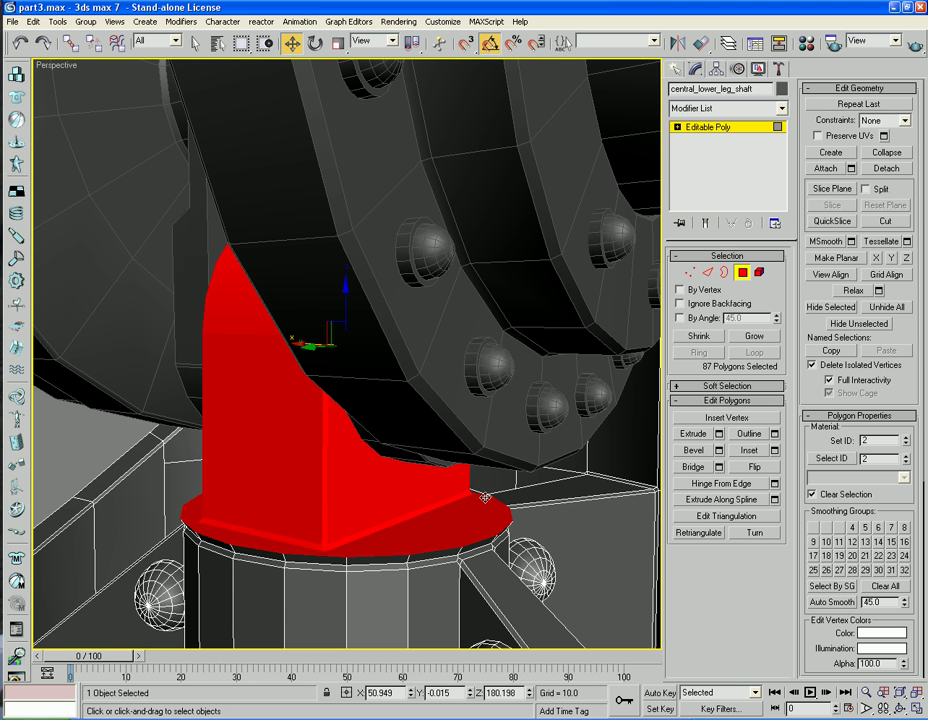
left_click(474, 491, "ctrl")
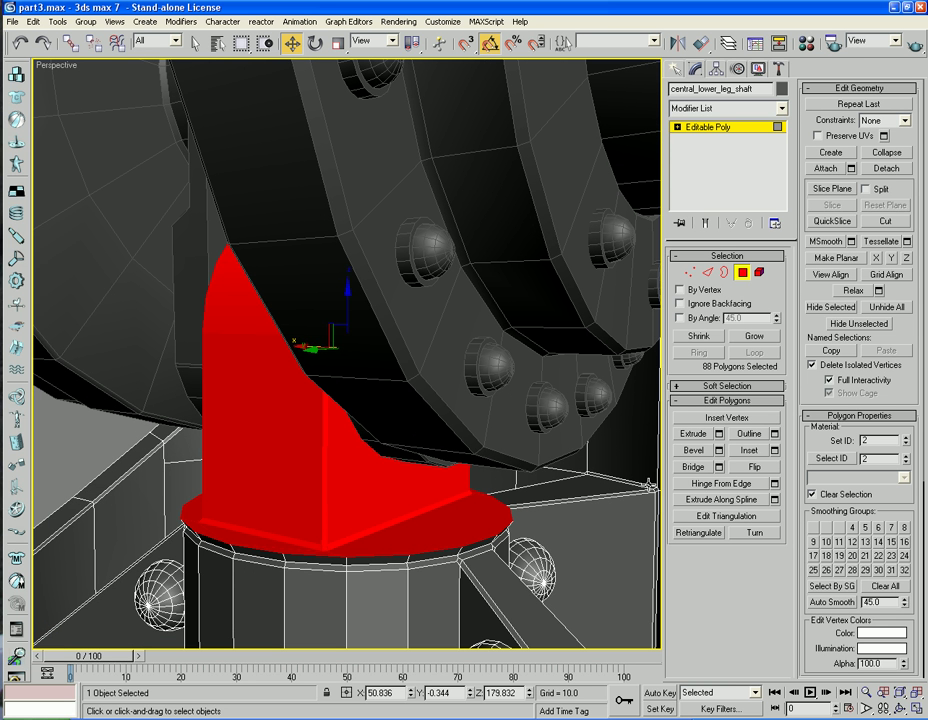
left_click(754, 336)
middle_click_drag(410, 543, 426, 542, "alt")
Detach the selected hinge block polygons as a separate object named Top_Leg_Top_pivot
left_click(882, 169)
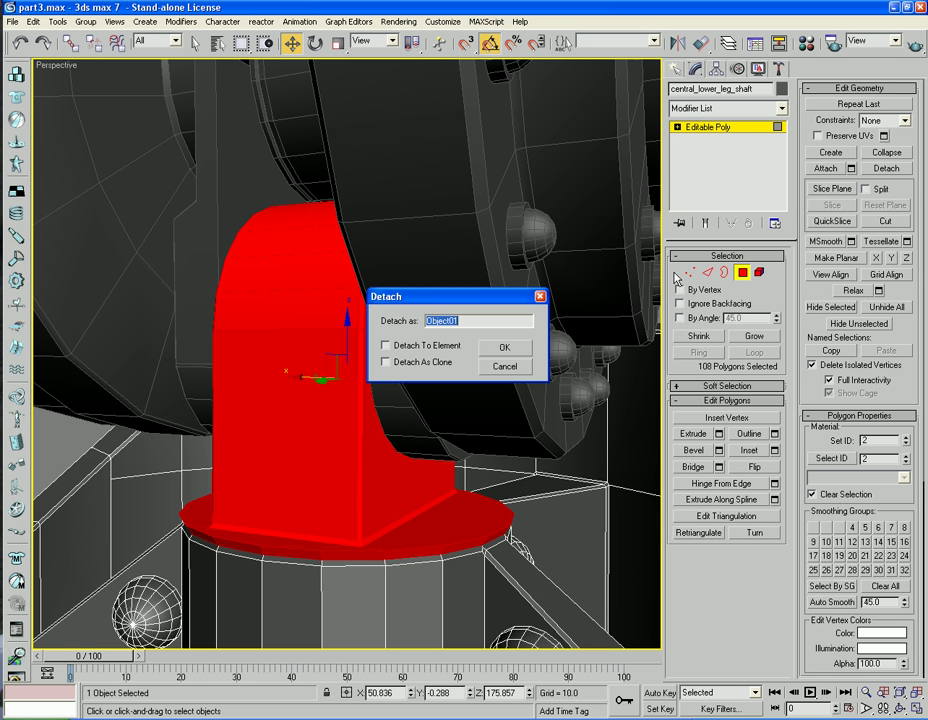
type("Top_Leg_Top_pivot")
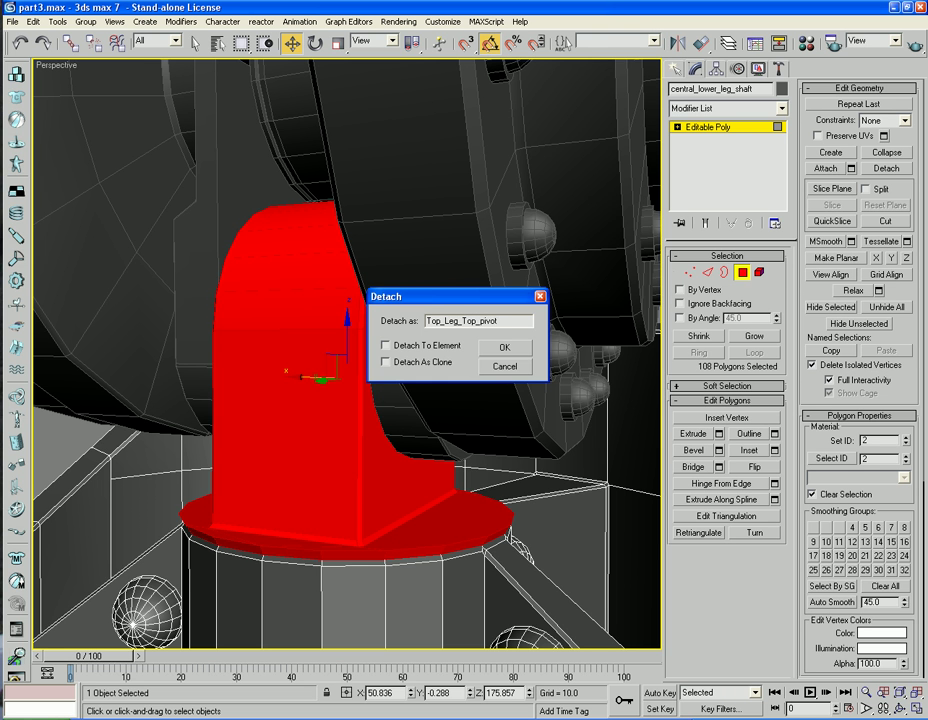
key("Return")
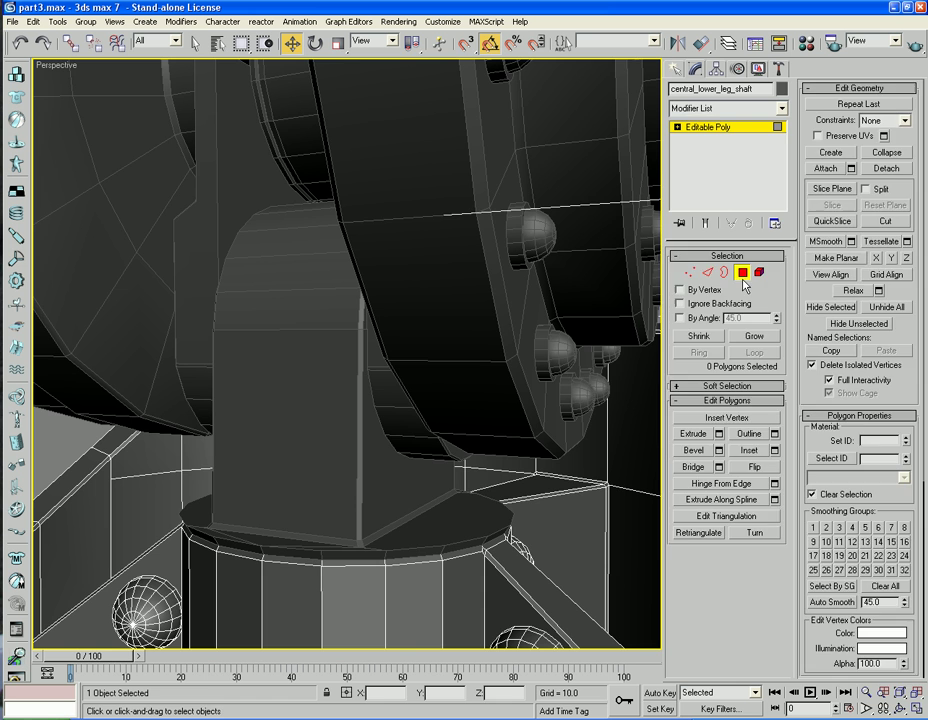
Leave polygon editing, select Top_Leg_Top_pivot in the Left view and display the view in wireframe
key("l")
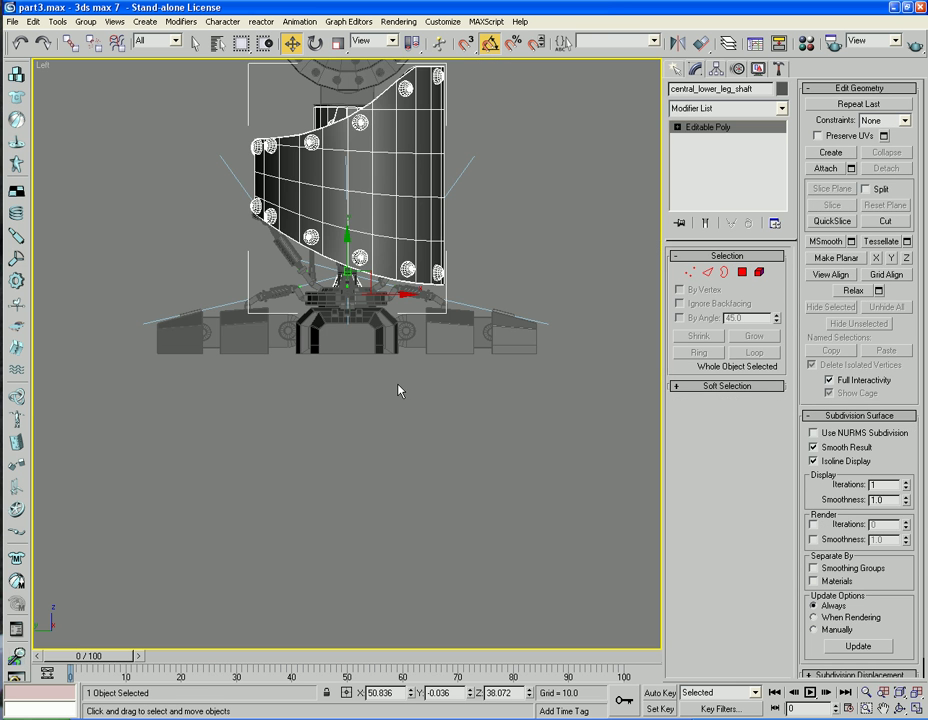
scroll(305, 447, "down", 4)
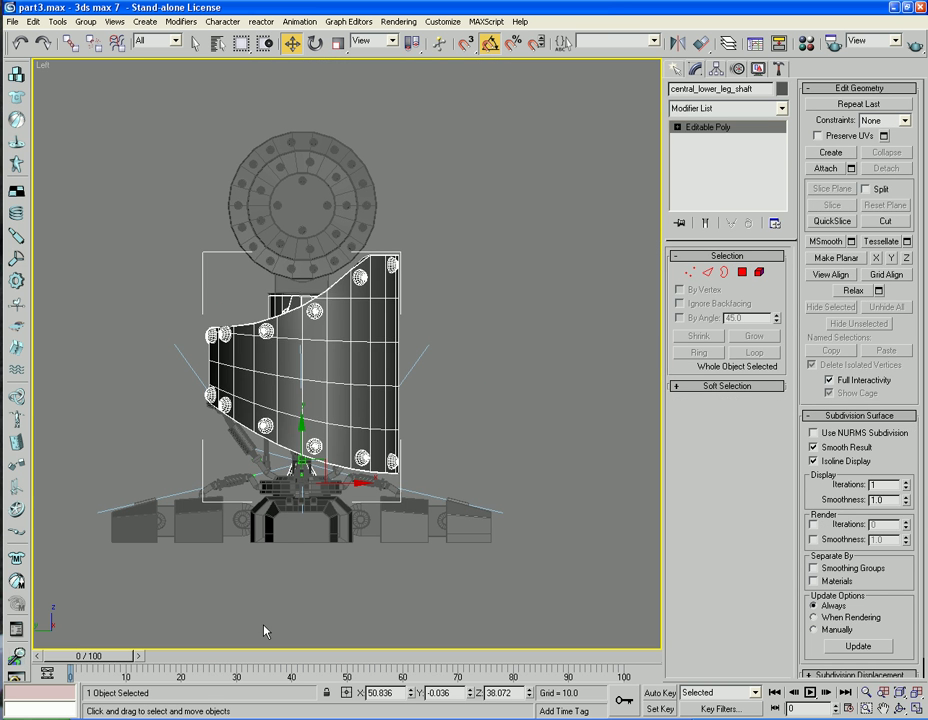
left_click(263, 631)
left_click(292, 286)
scroll(293, 276, "up", 3)
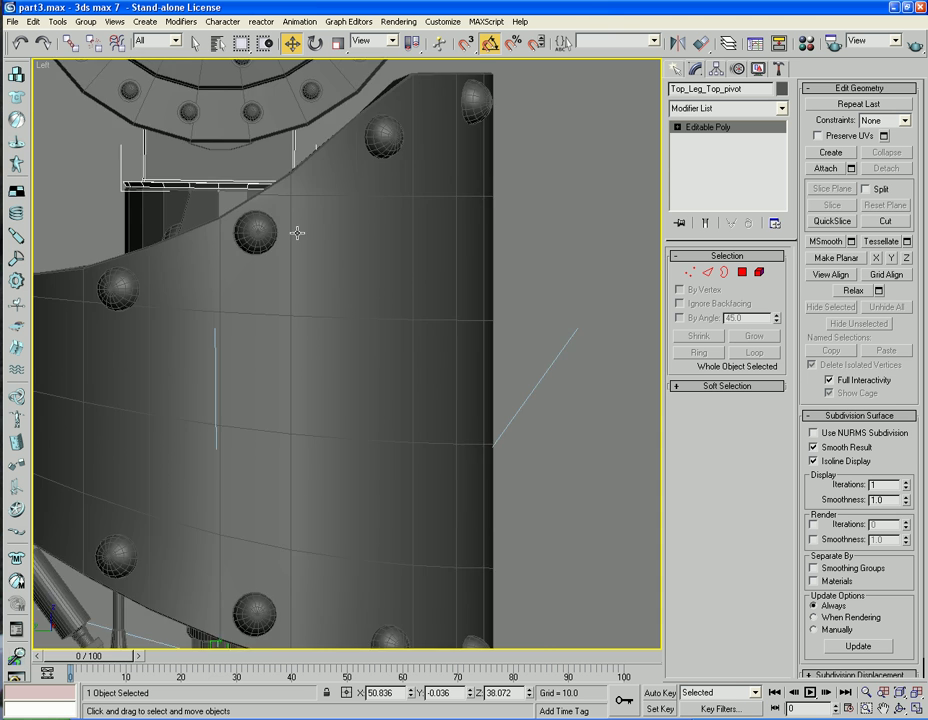
middle_click_drag(304, 234, 371, 445)
scroll(371, 445, "up", 2)
middle_click_drag(295, 388, 366, 414)
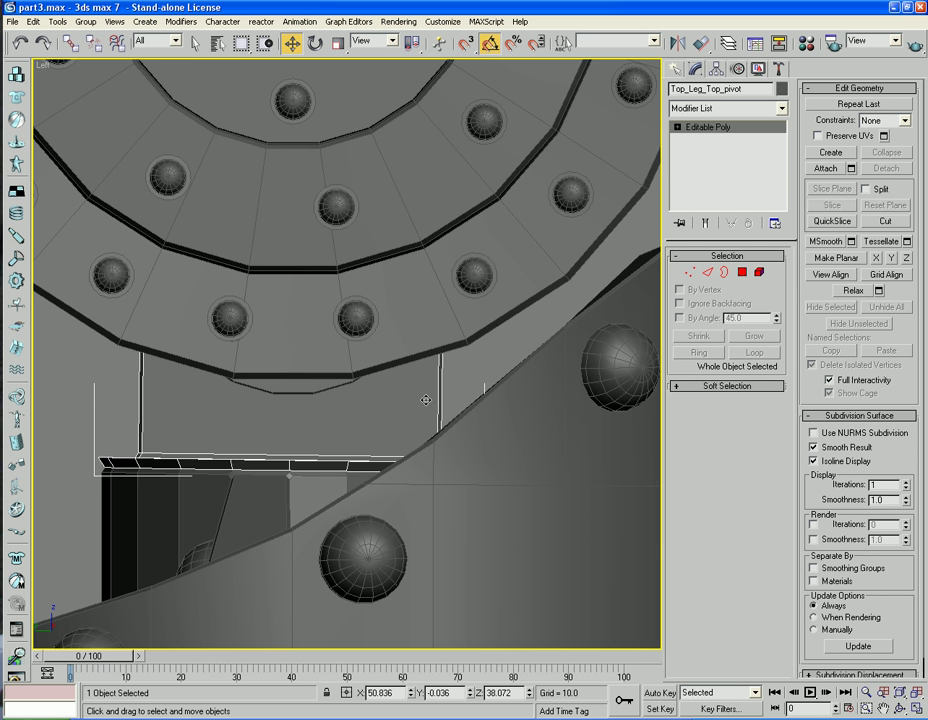
key("F3")
middle_click_drag(425, 290, 501, 331)
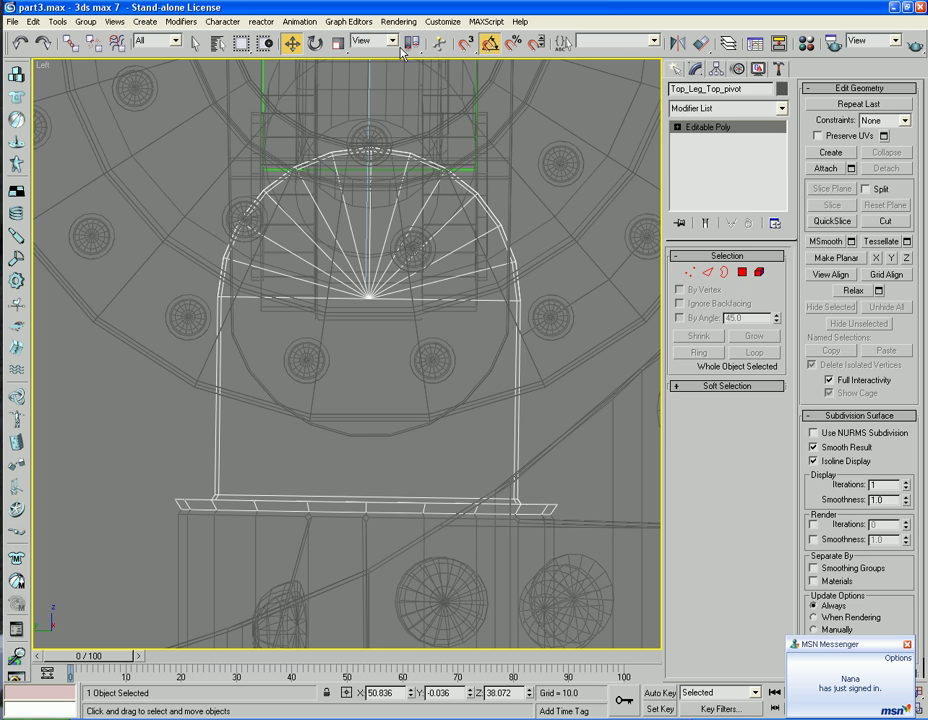
Restrict adjustments to the pivot only and center Top_Leg_Top_pivot's pivot on the object
left_click(716, 68)
left_click(725, 162)
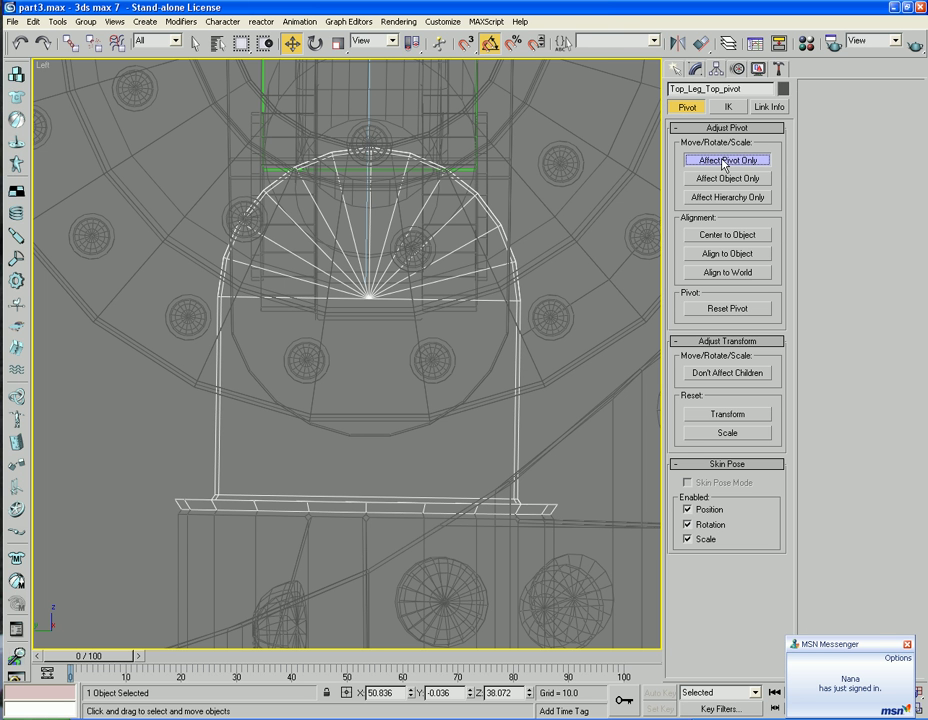
left_click(745, 235)
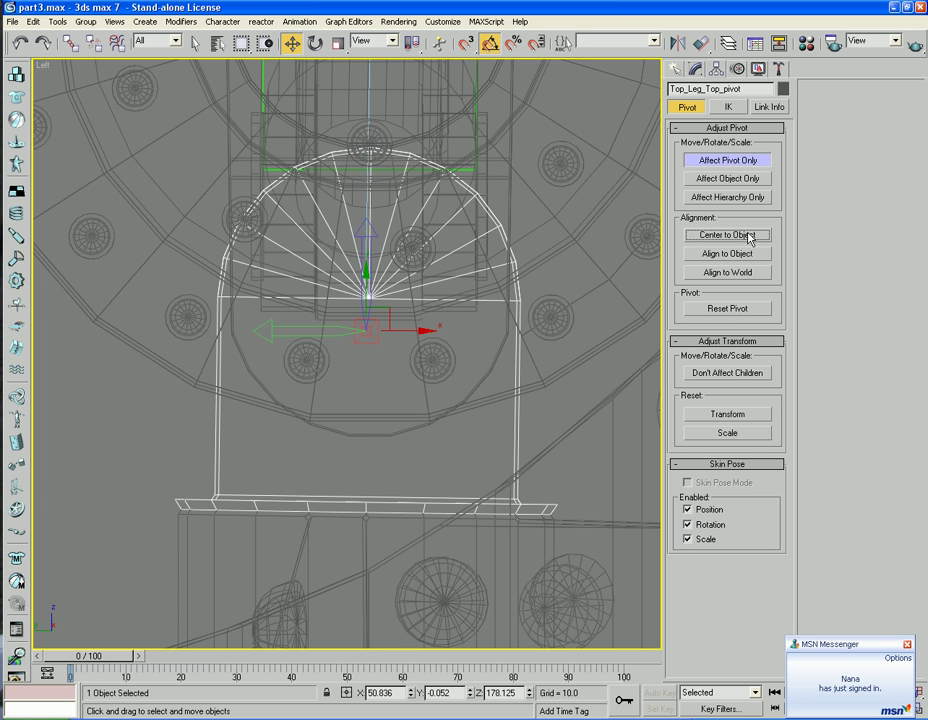
left_click(740, 164)
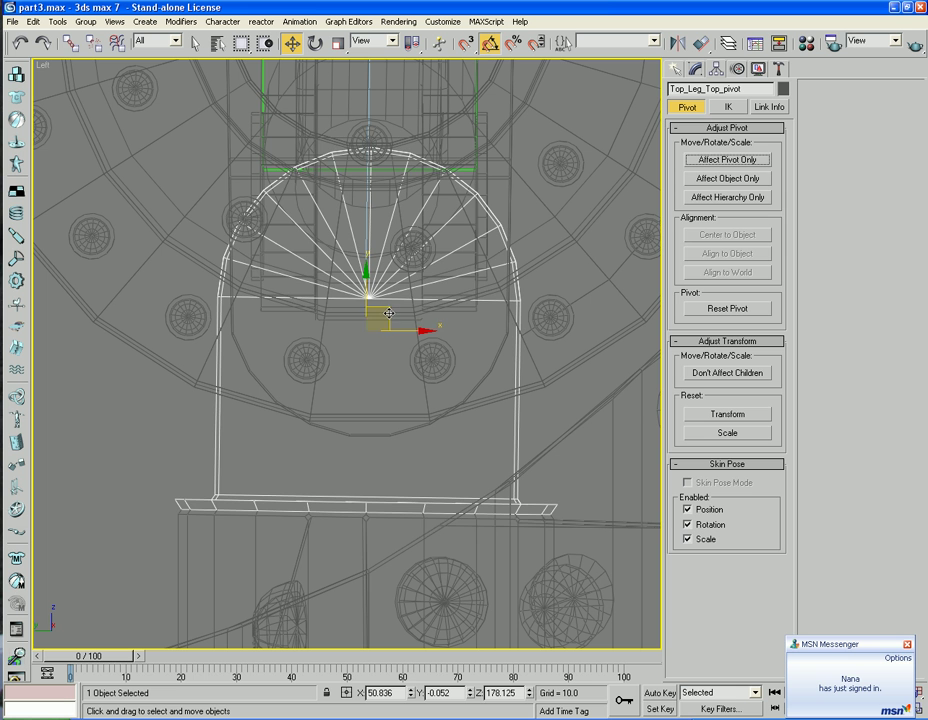
left_click_drag(385, 318, 391, 300)
key("ctrl+z")
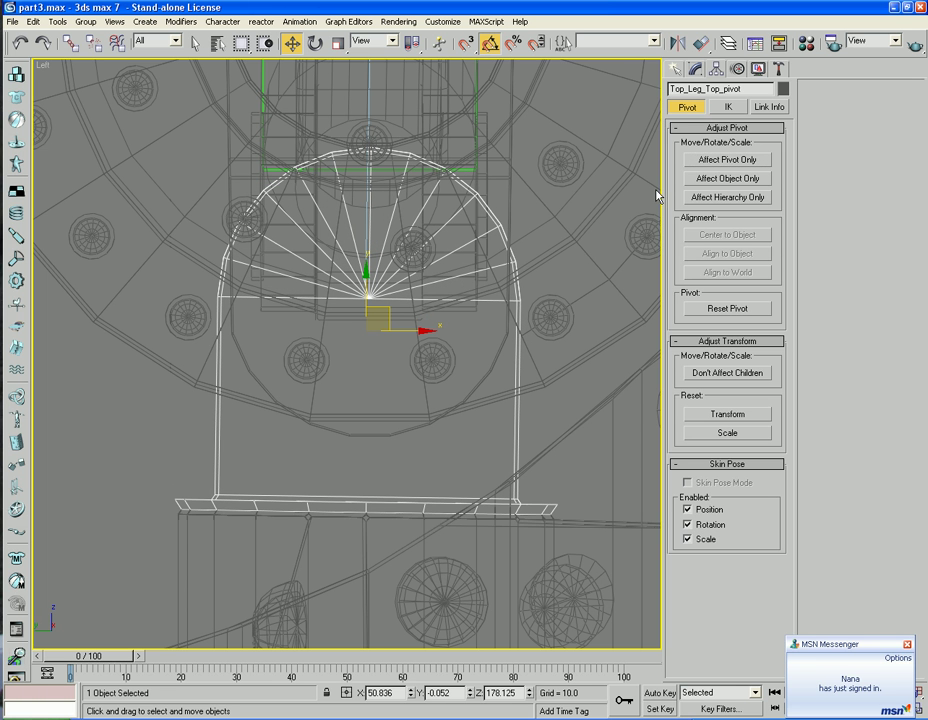
left_click(712, 161)
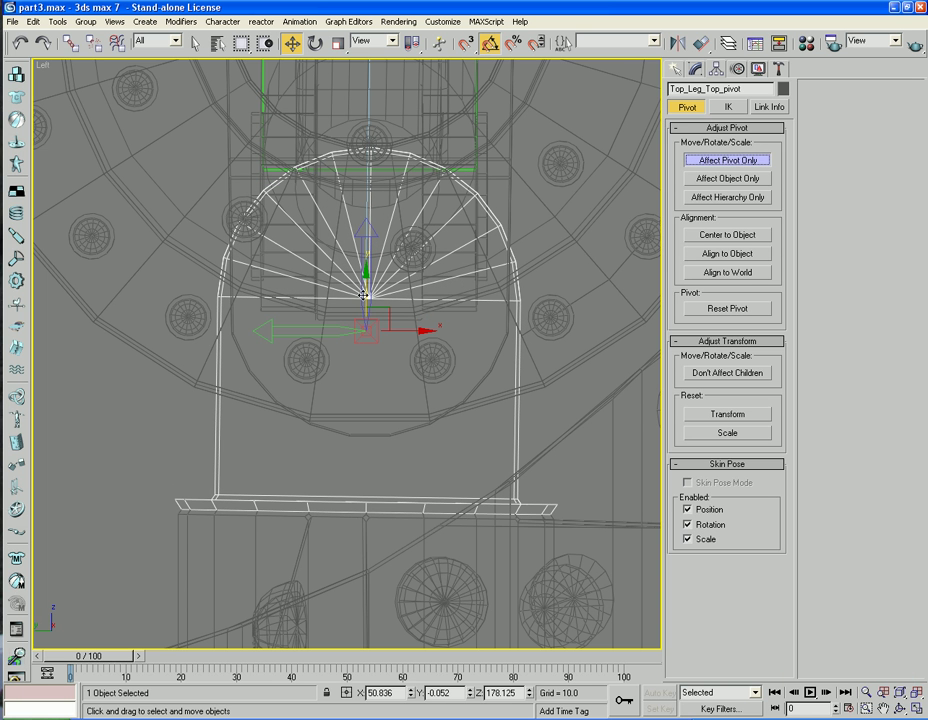
Move Top_Leg_Top_pivot's pivot to the centre of its rounded top, about Y -0.459 and Z 181.708, and end pivot editing
left_click_drag(365, 294, 369, 262)
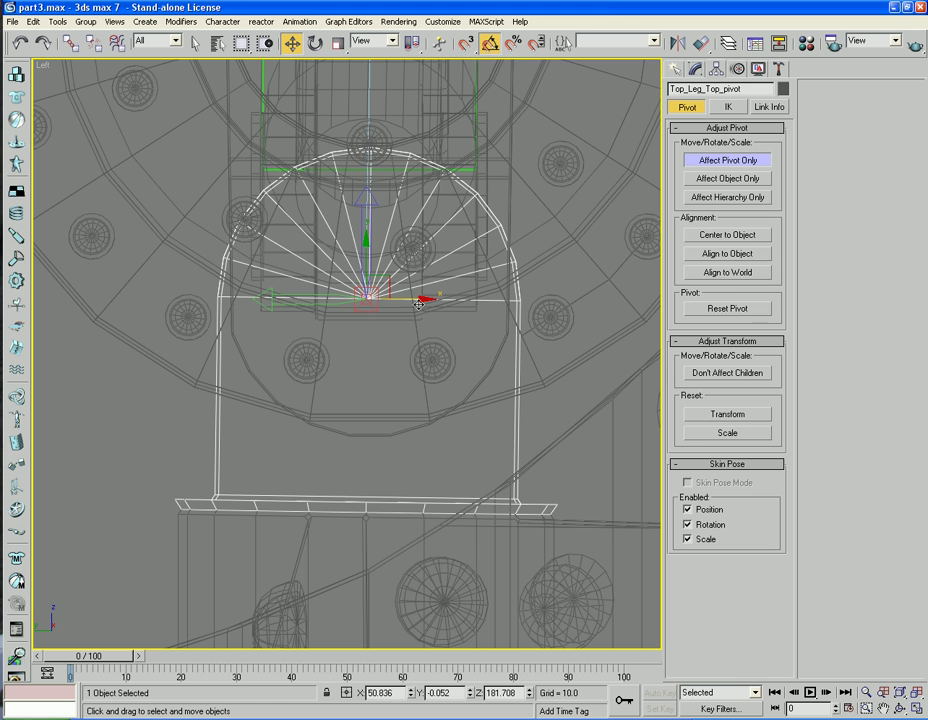
left_click_drag(418, 300, 422, 300)
left_click(699, 162)
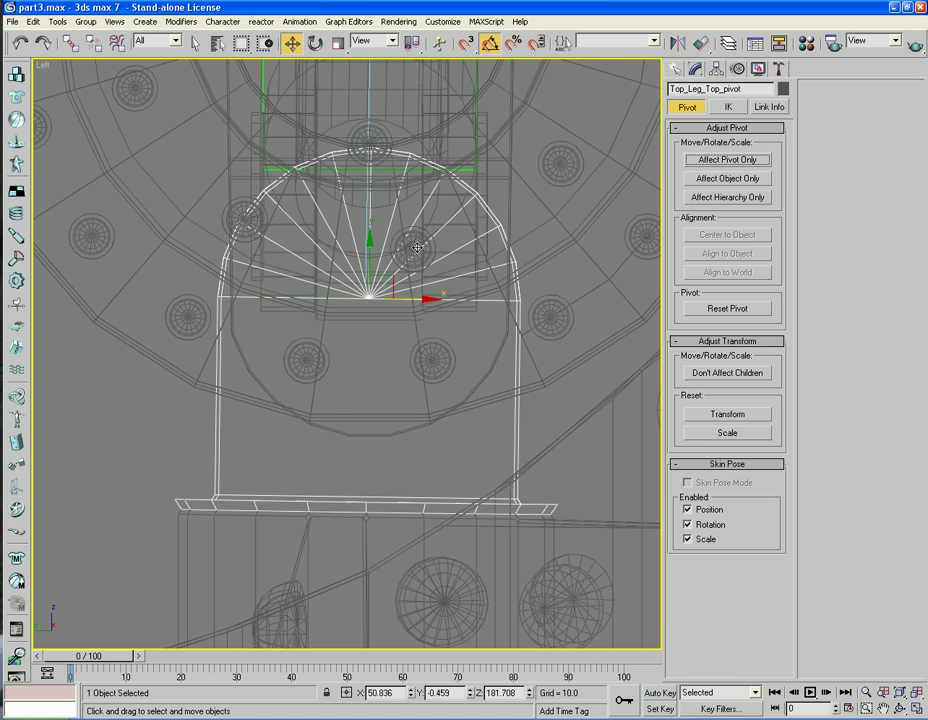
Link Top_Leg_Top_pivot to Cylinder10 in the shaded Perspective view and clear the selection
key("p")
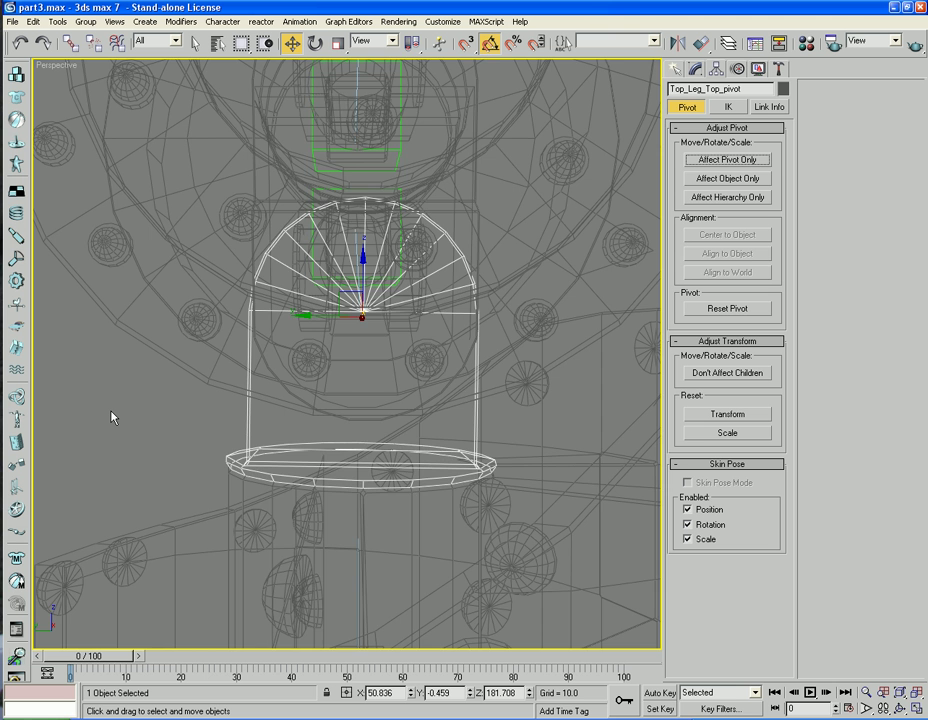
key("F3")
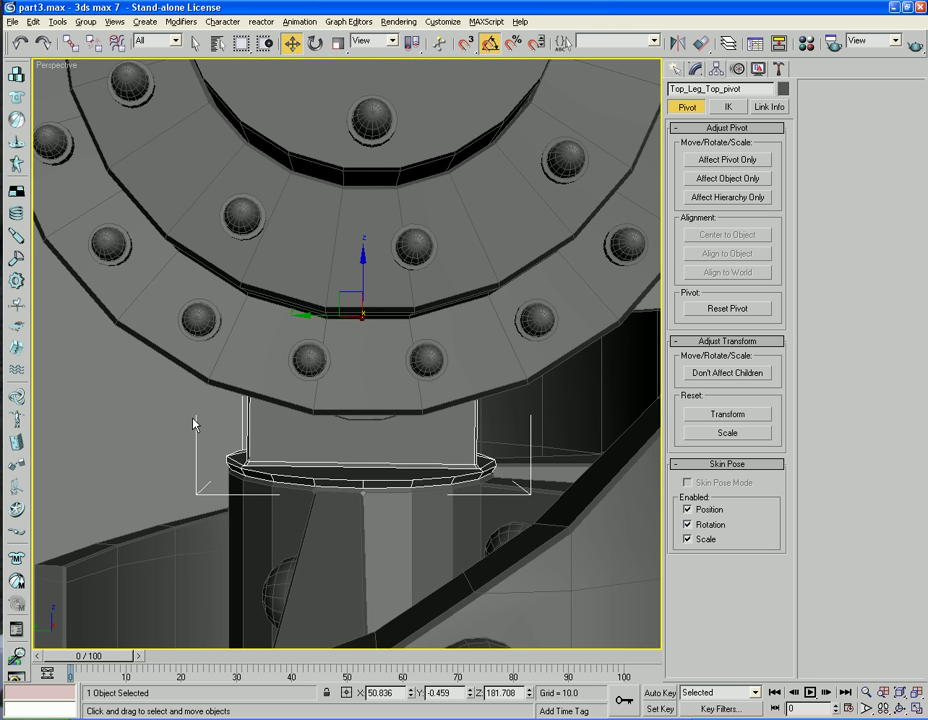
middle_click_drag(193, 424, 431, 404, "alt")
scroll(431, 404, "down", 3)
middle_click_drag(305, 398, 394, 388, "alt")
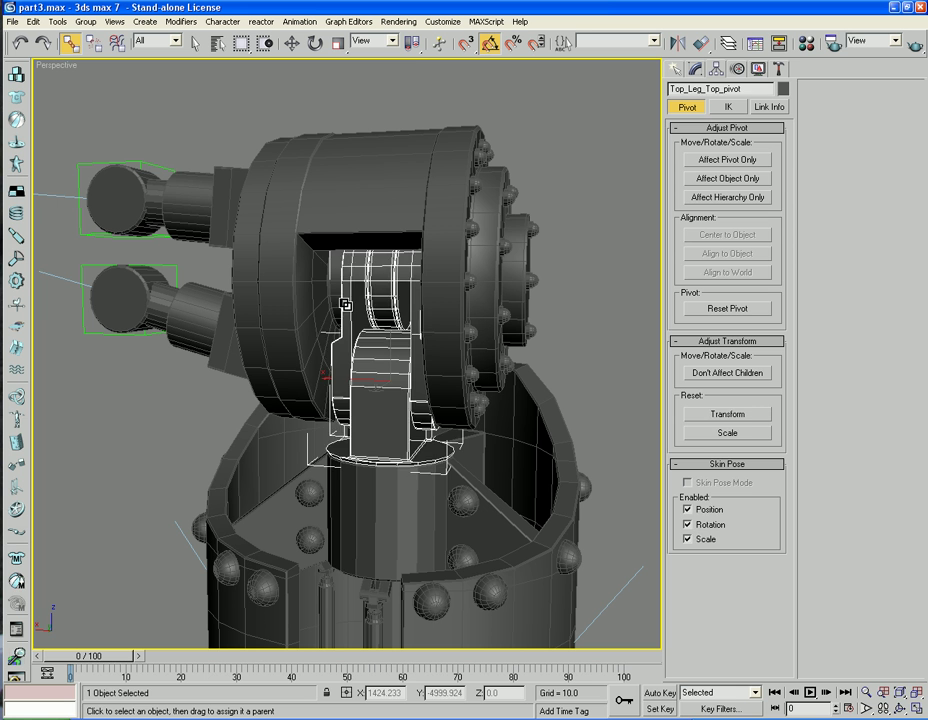
left_click(185, 484)
left_click(373, 400)
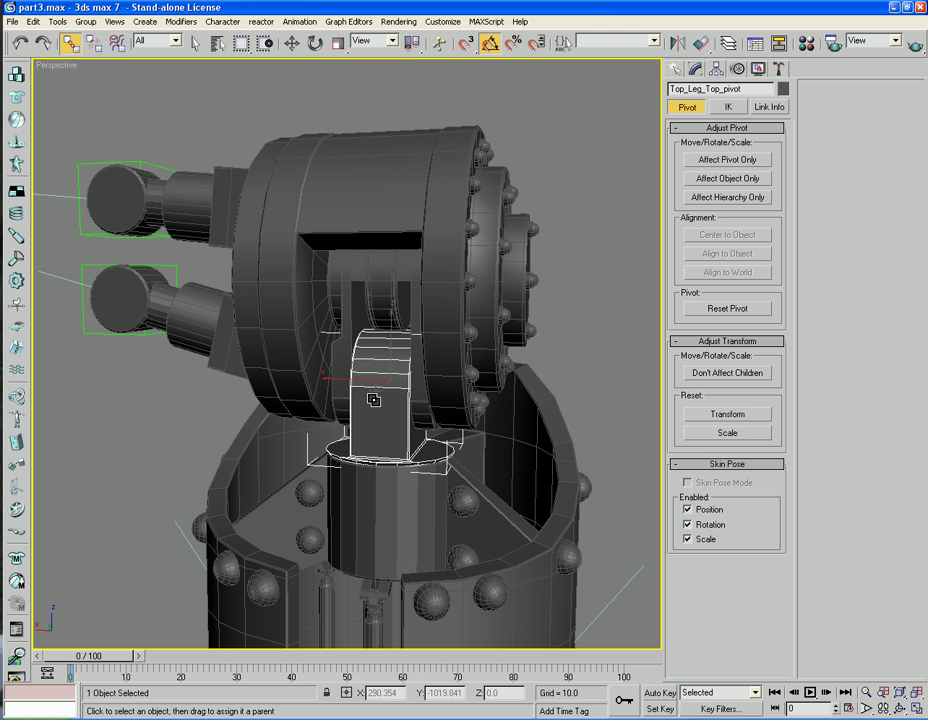
right_click(162, 414)
left_click(108, 502)
left_click(108, 500)
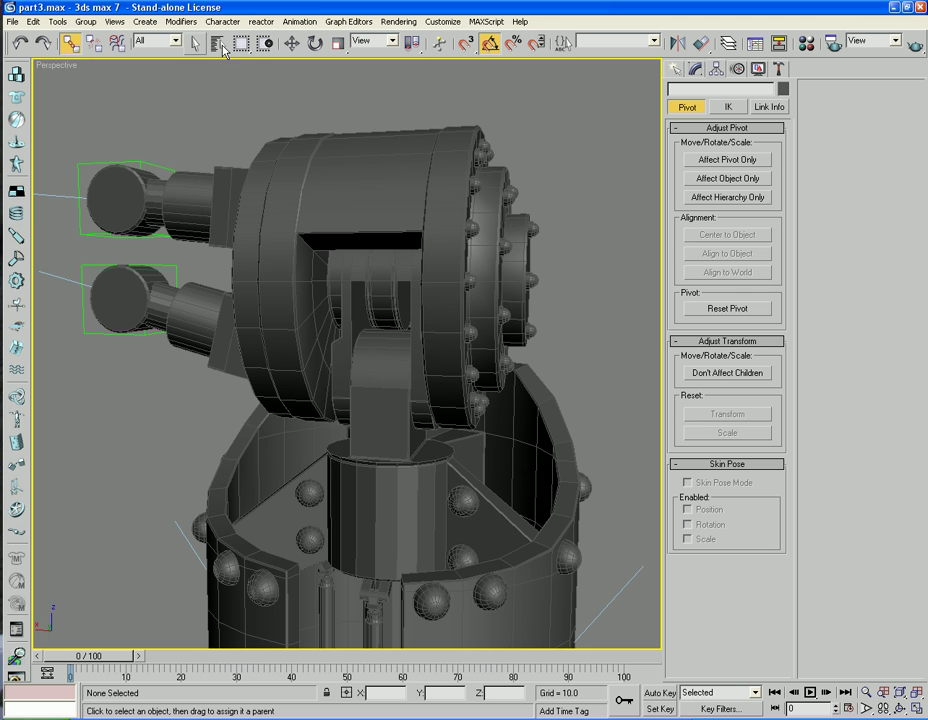
Test-rotate Cylinder10 about its pivot to check how the upper joint moves
middle_click_drag(125, 443, 160, 430, "alt")
key("e")
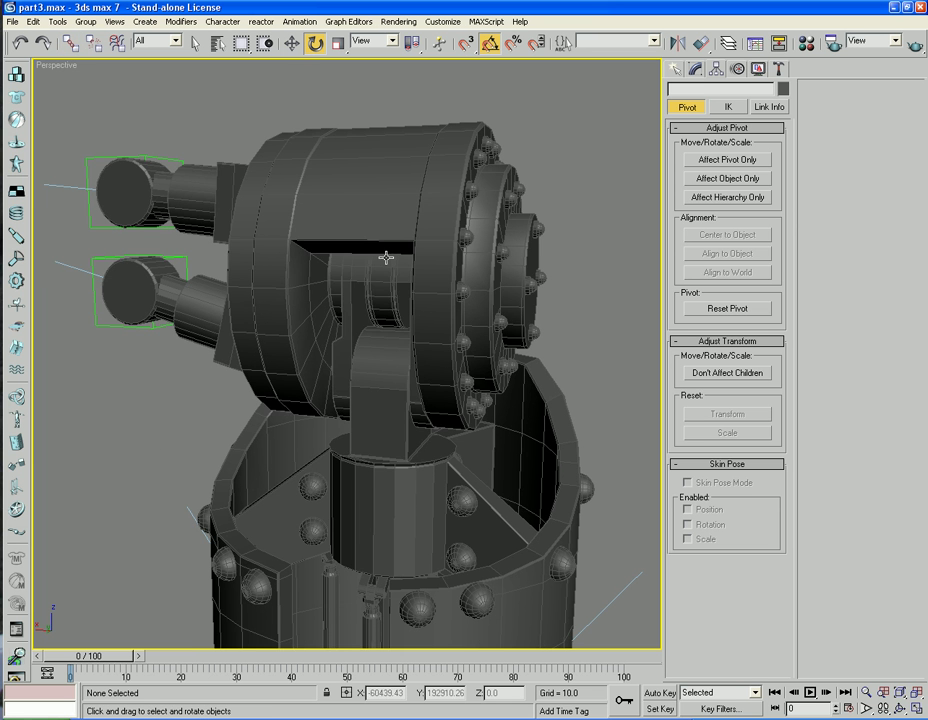
left_click(364, 353)
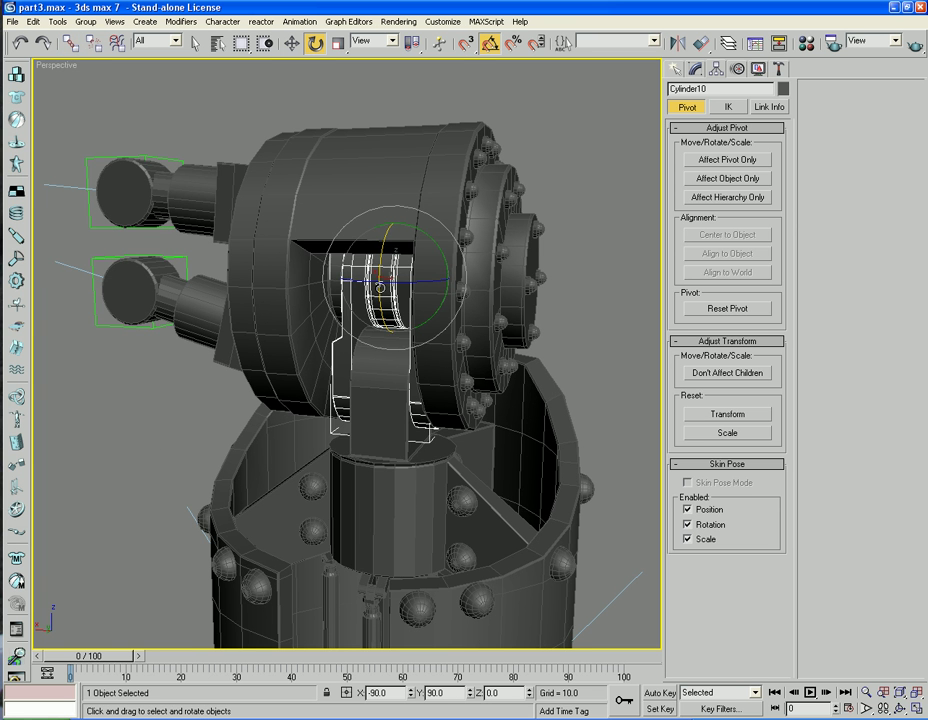
left_click_drag(381, 294, 352, 290)
scroll(382, 456, "down", 4)
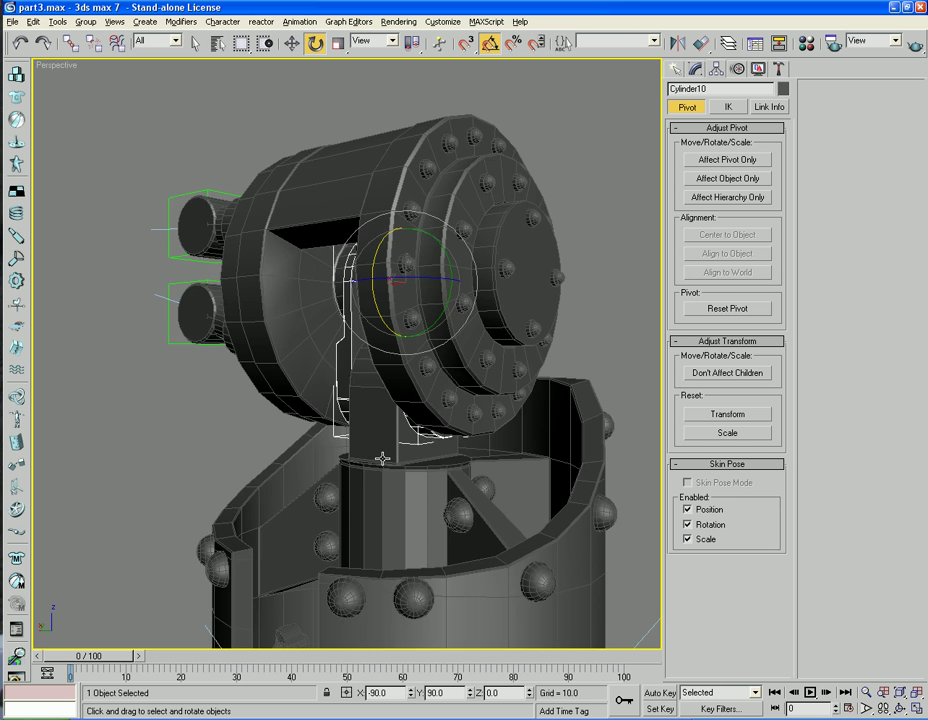
Check Foothub_01 and central_lower_leg_shaft at the base of the leg by selecting each in turn, and clear the selection
middle_click_drag(382, 458, 332, 596, "alt")
scroll(394, 412, "up", 5)
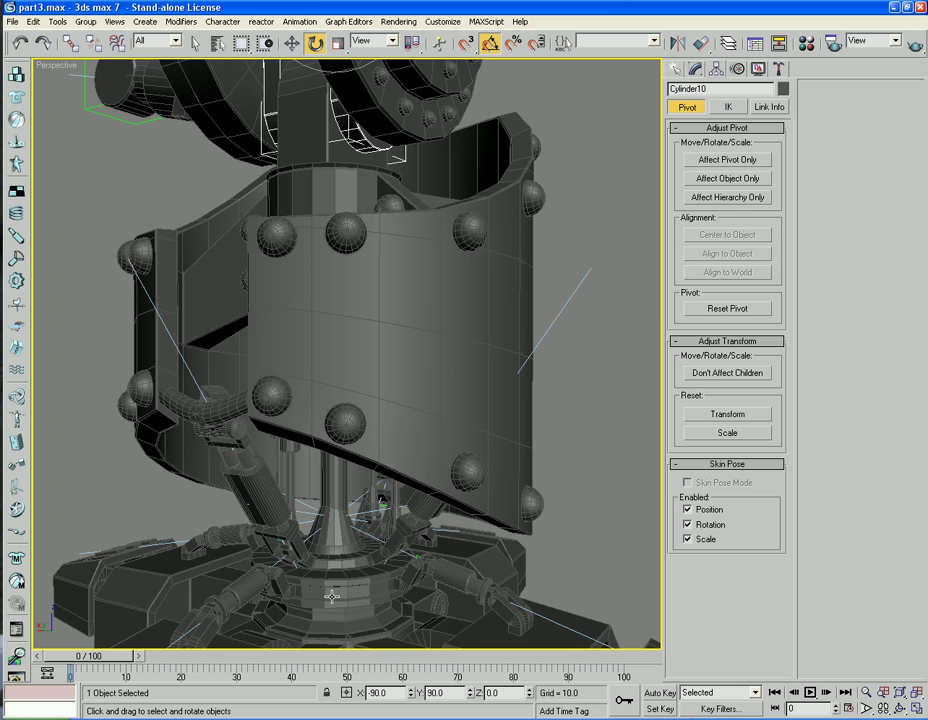
left_click(342, 613)
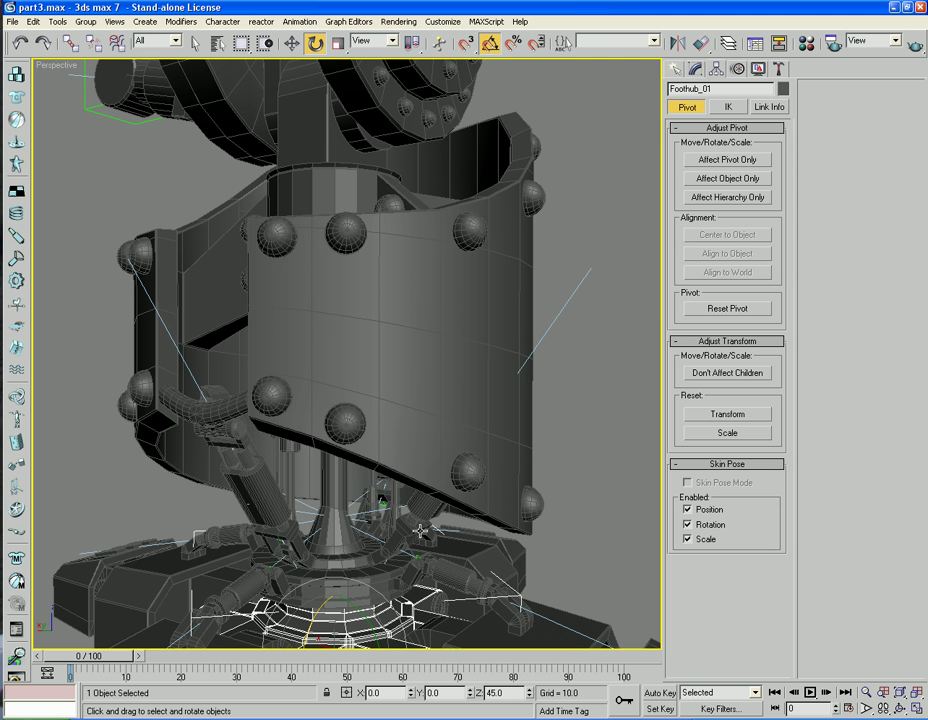
left_click_drag(311, 630, 312, 545)
left_click(310, 543)
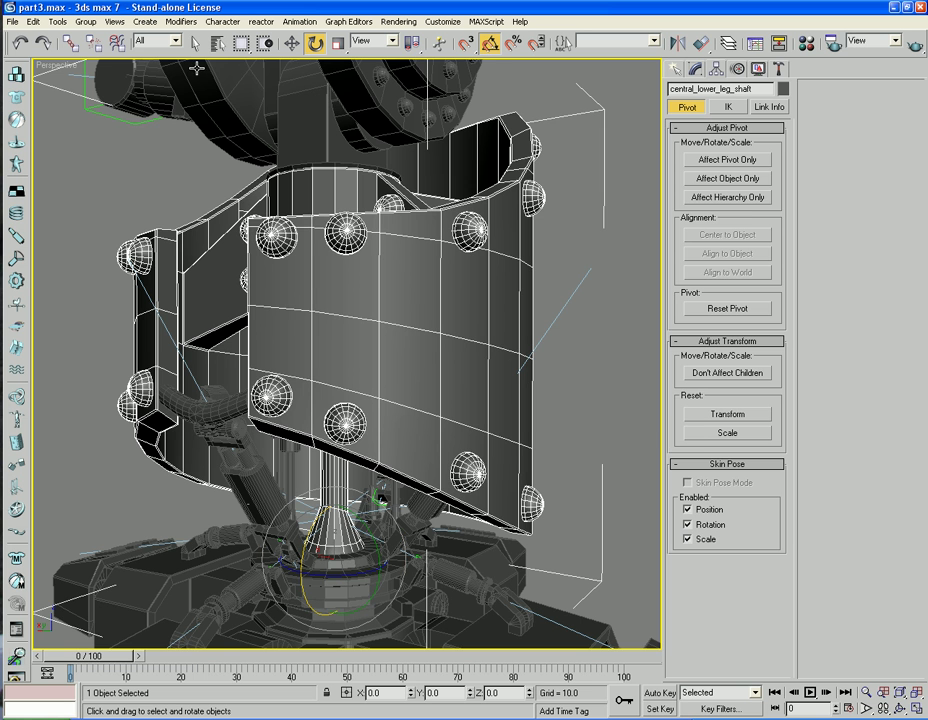
middle_click_drag(354, 268, 129, 182, "alt")
left_click(124, 180)
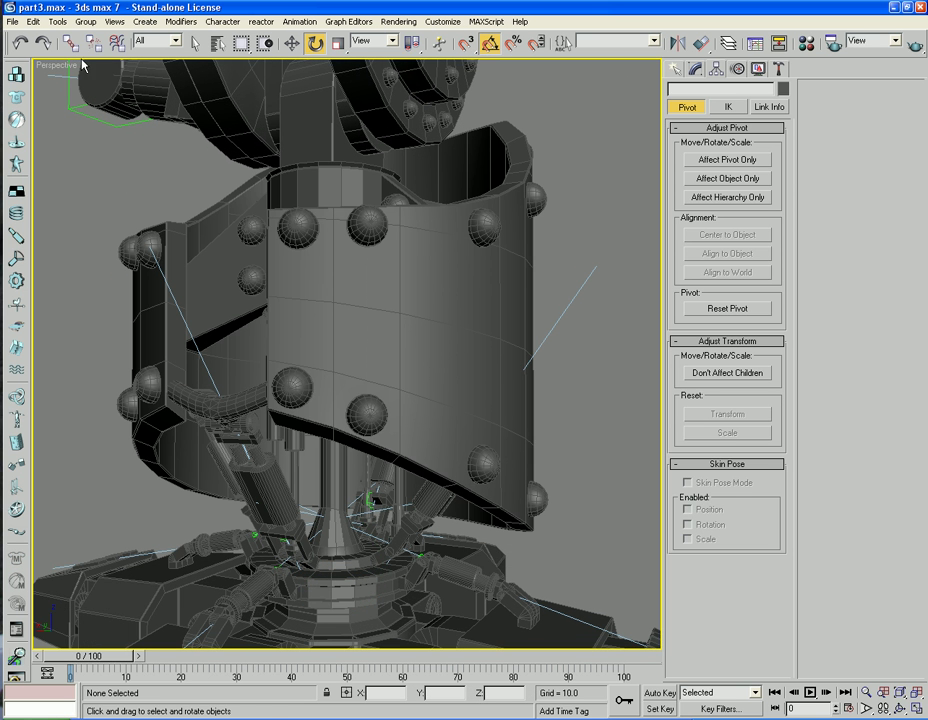
Link Top_Leg_Top_pivot to the ringed hub at the bottom of the central shaft, just above Foothub_01
left_click(70, 42)
left_click(300, 143)
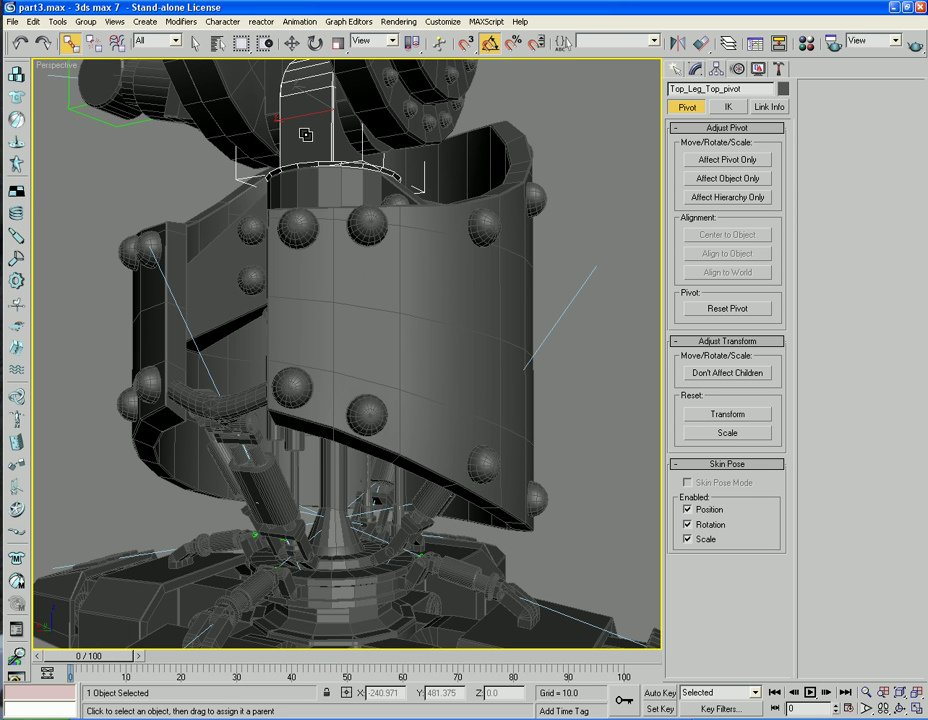
left_click_drag(332, 588, 332, 587)
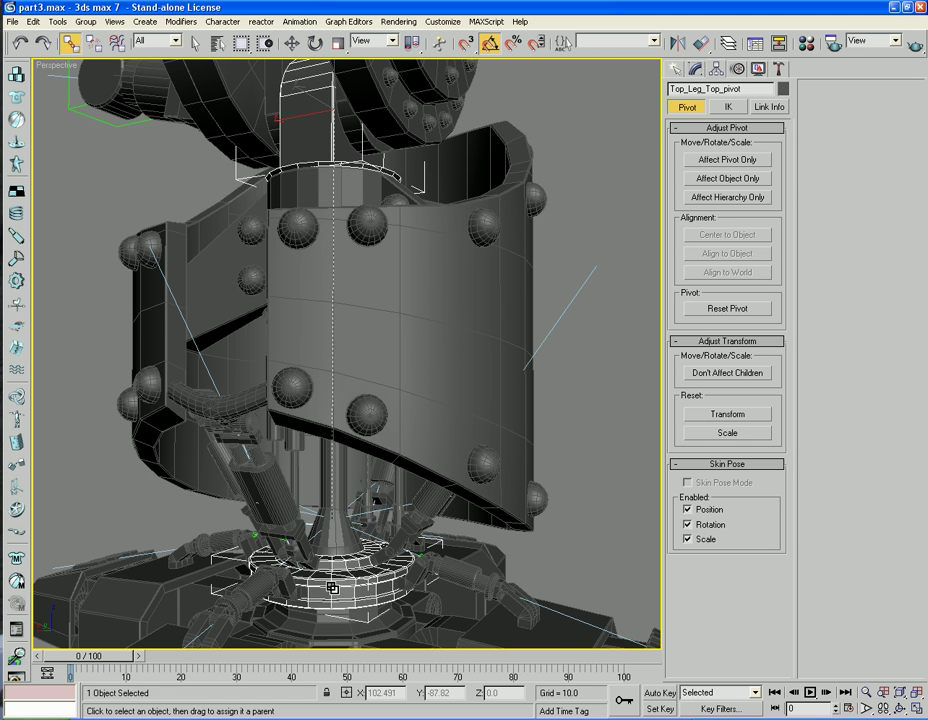
Test-rotate Sphere01, the ringed hub at the base of the shaft, about its Y axis and return it to its original angle
left_click(577, 507)
scroll(540, 456, "down", 6)
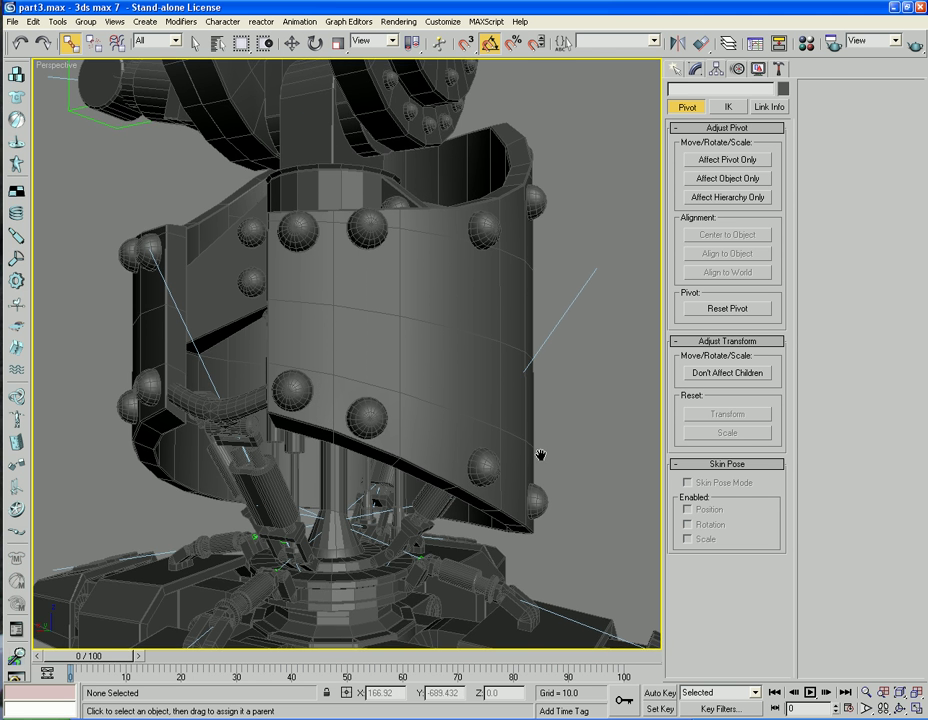
mouse_move(527, 436)
middle_mouse_down("alt")
mouse_move(534, 429)
mouse_move(521, 426)
middle_mouse_up("alt")
left_click(358, 456)
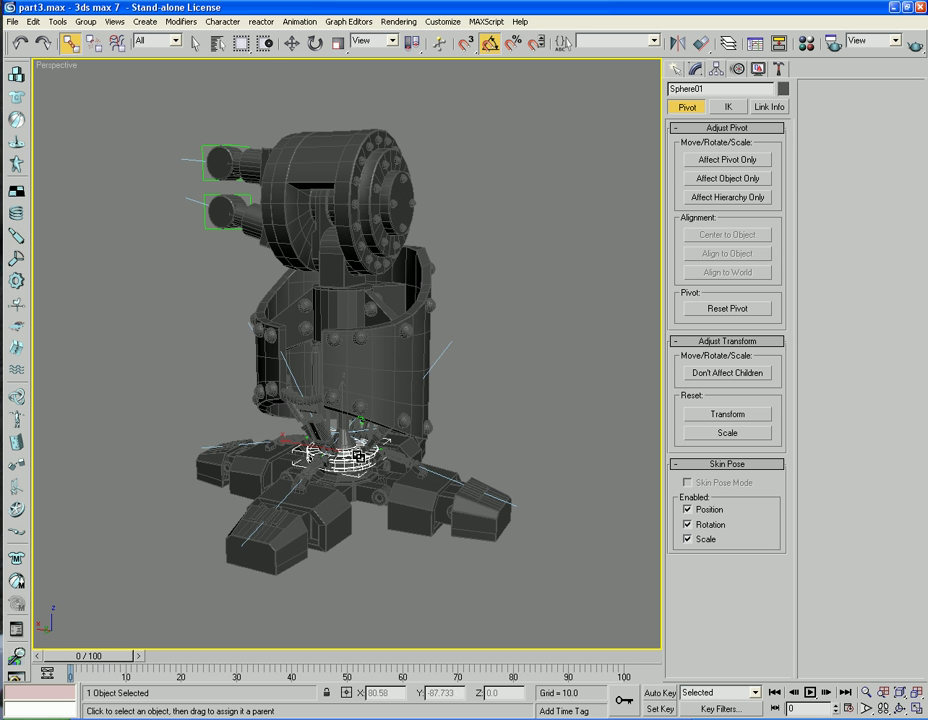
left_click(314, 43)
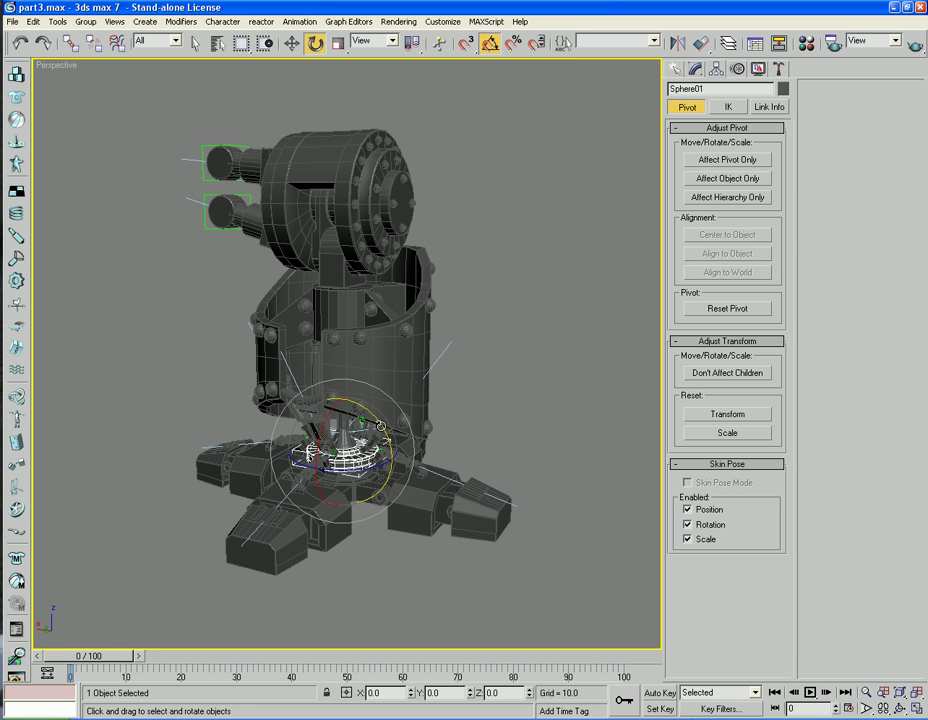
mouse_move(381, 419)
left_mouse_down()
mouse_move(390, 428)
mouse_move(378, 409)
left_mouse_up()
scroll(379, 409, "up", 5)
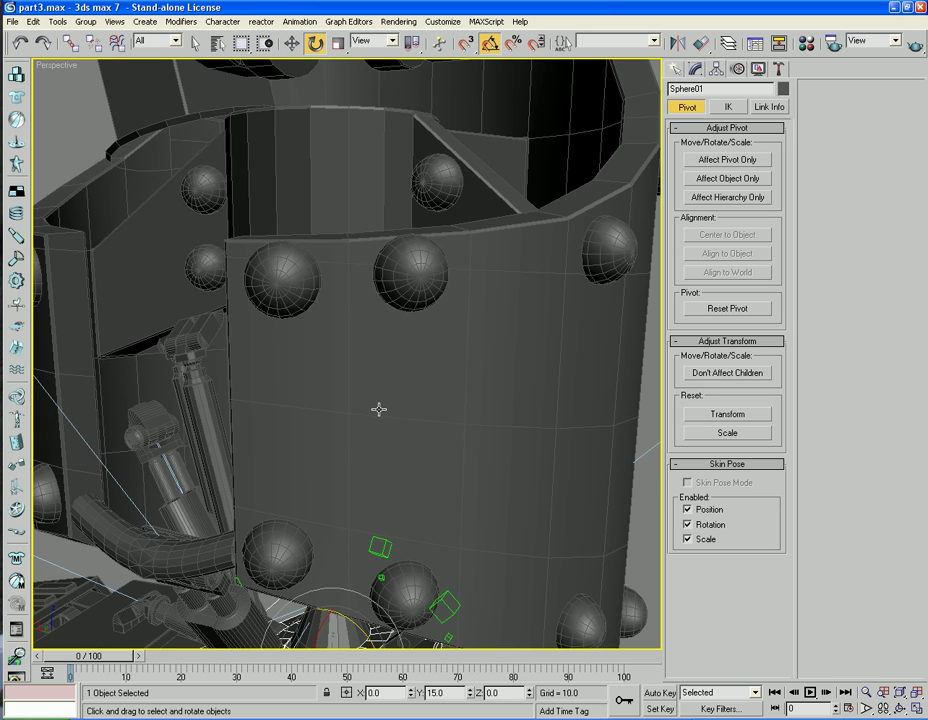
scroll(379, 409, "down", 5)
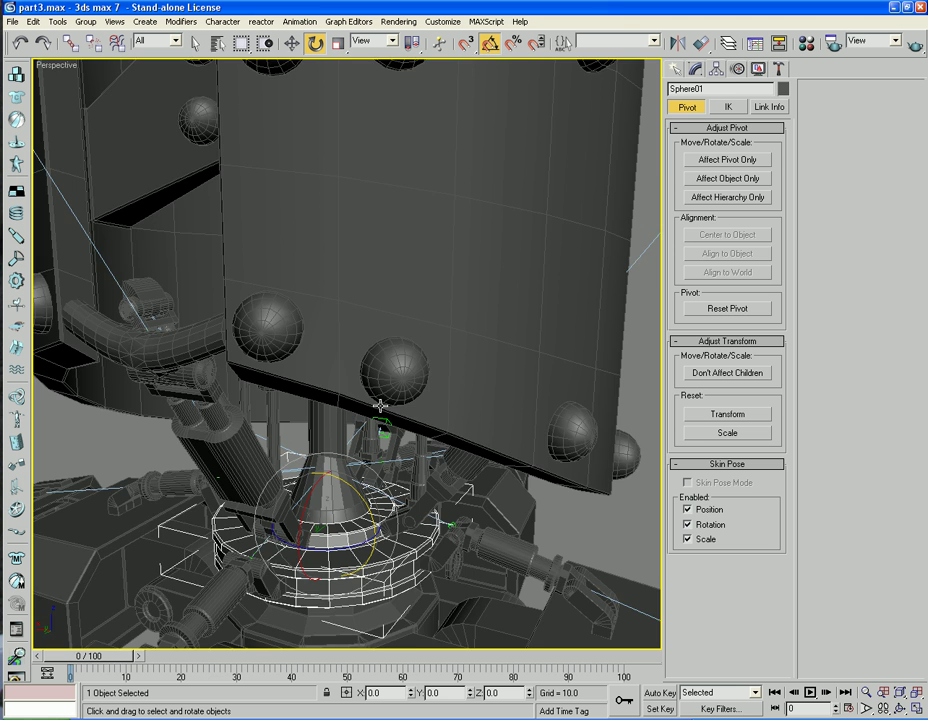
scroll(376, 430, "up", 2)
middle_click_drag(376, 433, 377, 594)
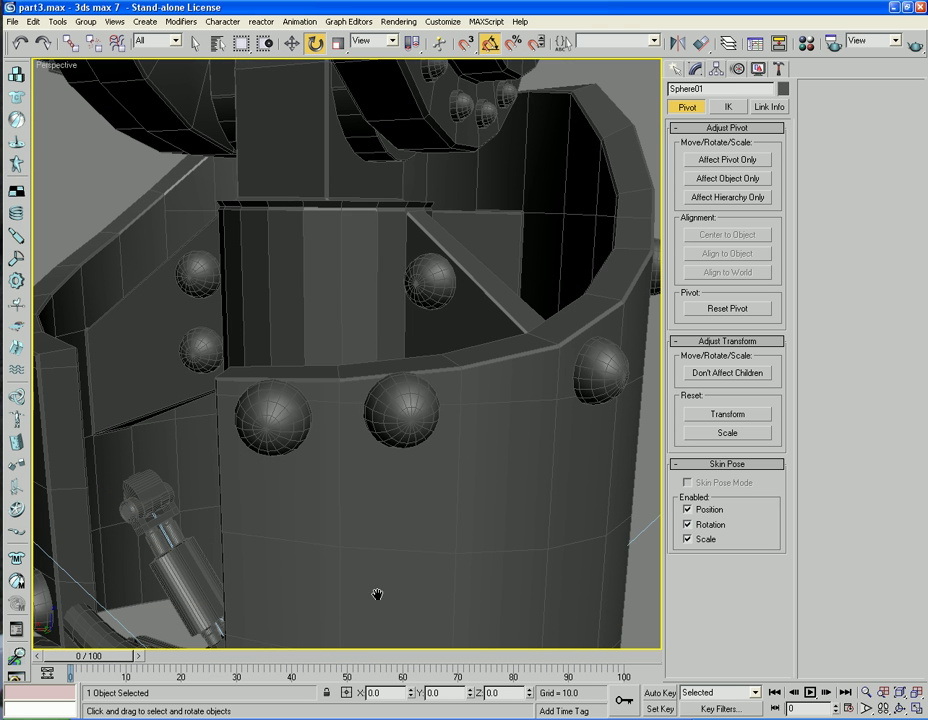
Select central_lower_leg_shaft instead of the hub and test-rotate it to check which parts follow
left_click(312, 197, "ctrl")
middle_click_drag(250, 222, 238, 135)
scroll(309, 228, "down", 4)
mouse_move(309, 228)
middle_mouse_down()
mouse_move(309, 208)
mouse_move(317, 250)
middle_mouse_up()
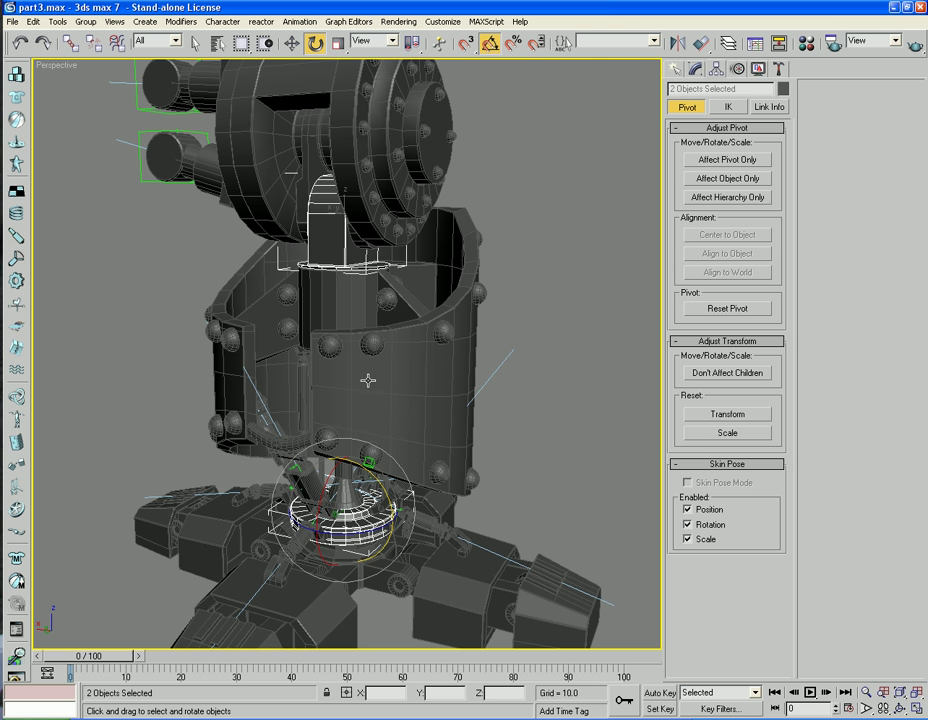
left_click(365, 512)
left_click(407, 528)
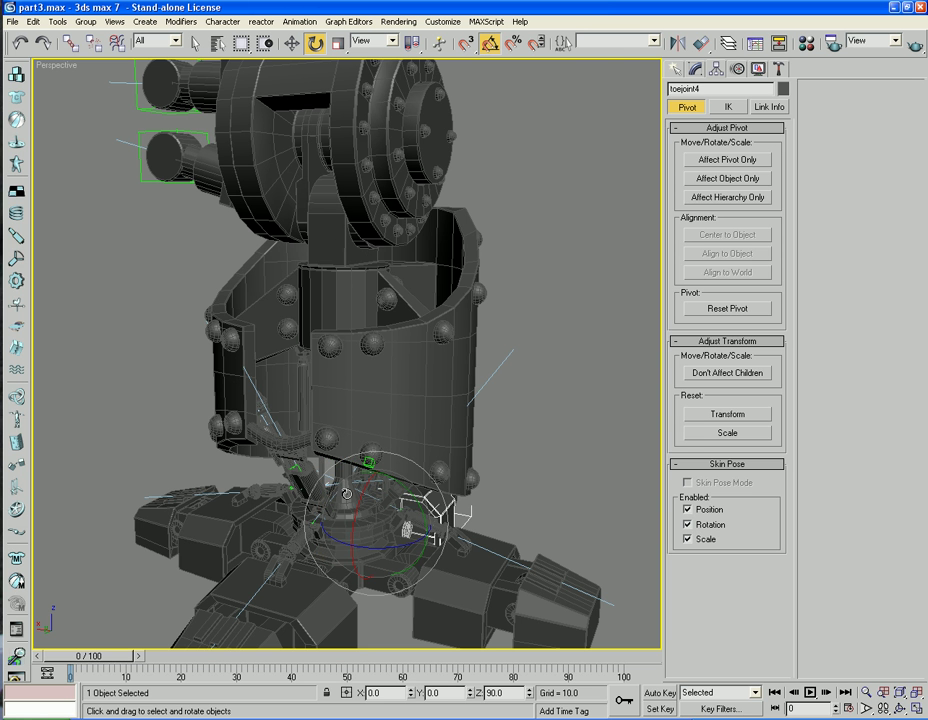
left_click(345, 494)
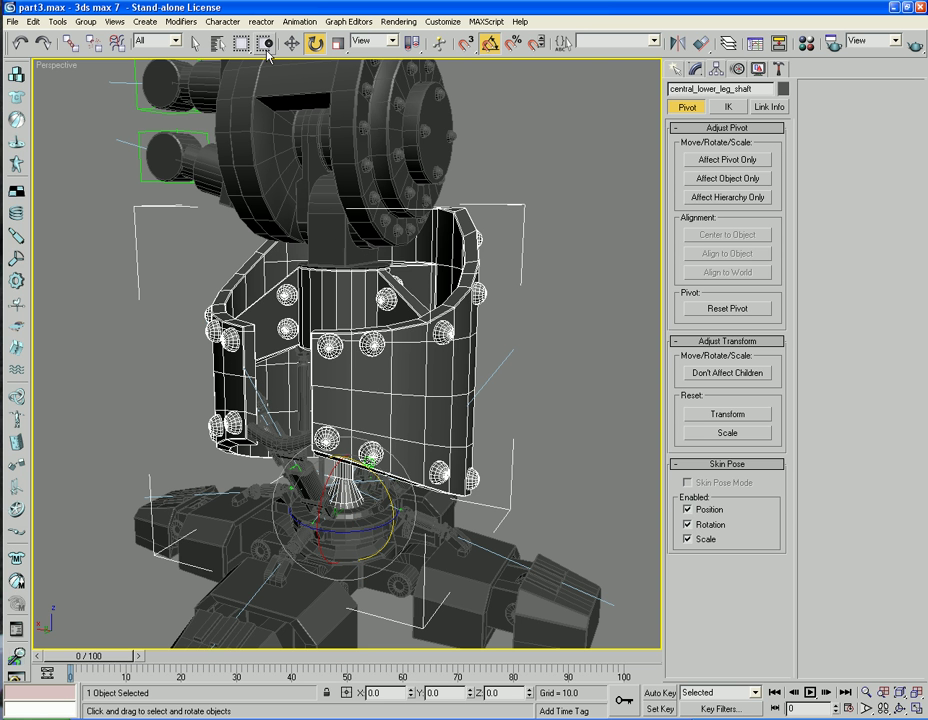
left_click_drag(370, 458, 327, 426)
left_click_drag(378, 484, 327, 378)
Try to link central_lower_leg_shaft with Top_Leg_Top_pivot
left_click(69, 42)
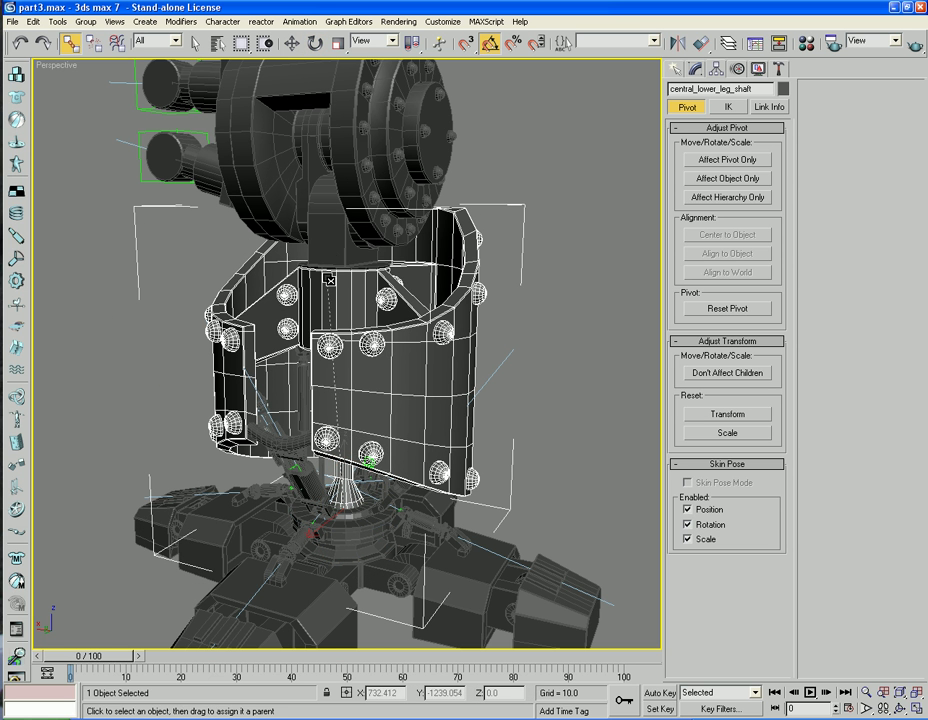
left_click(556, 279)
left_click(339, 271)
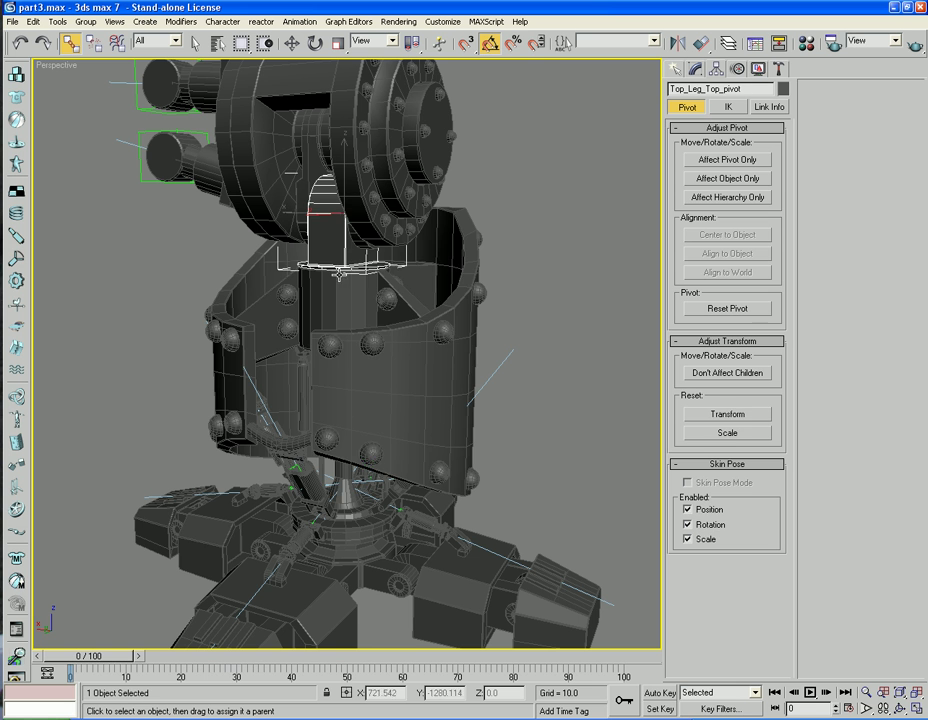
left_click_drag(335, 297, 335, 297)
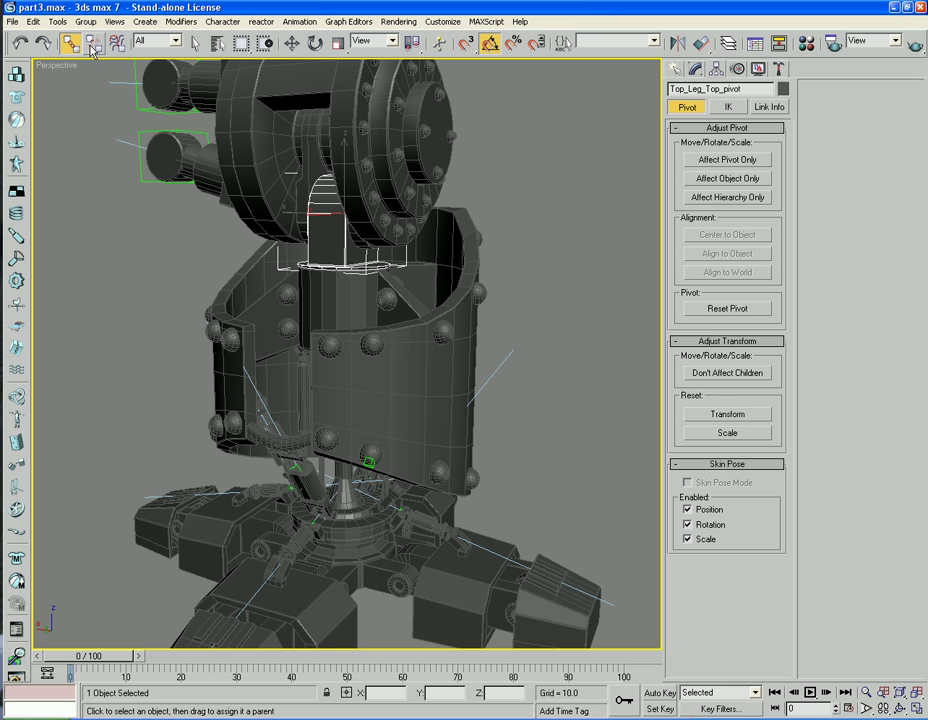
Test-rotate central_lower_leg_shaft again, cancel the rotation and clear the selection
left_click(313, 43)
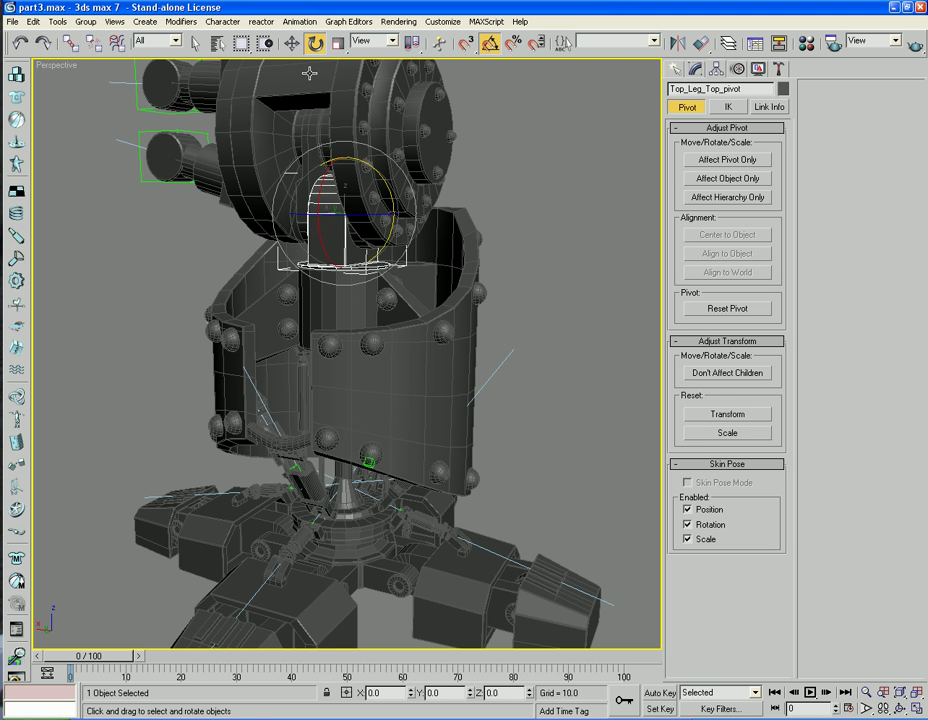
left_click(410, 372)
left_click_drag(385, 490, 326, 485)
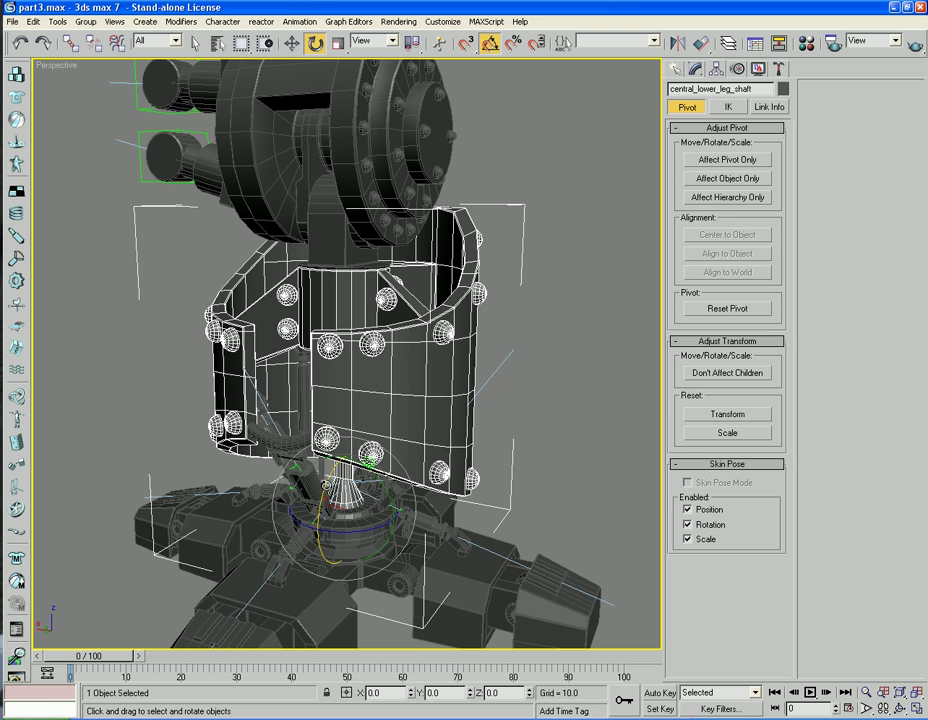
middle_click_drag(575, 381, 593, 389, "alt")
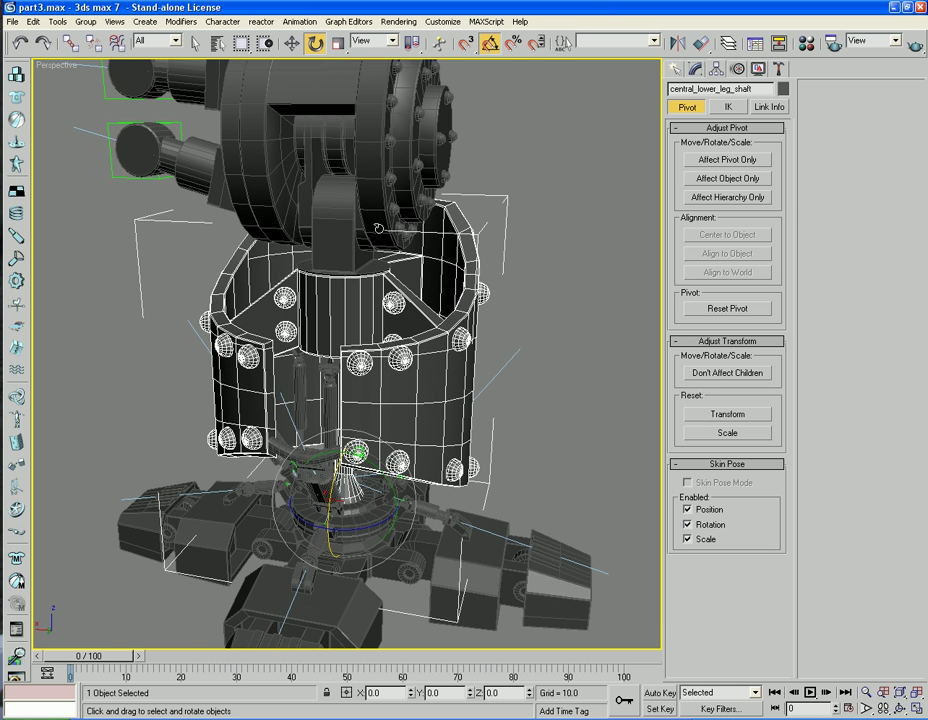
right_click(337, 220)
left_click(248, 258)
key("ctrl+d")
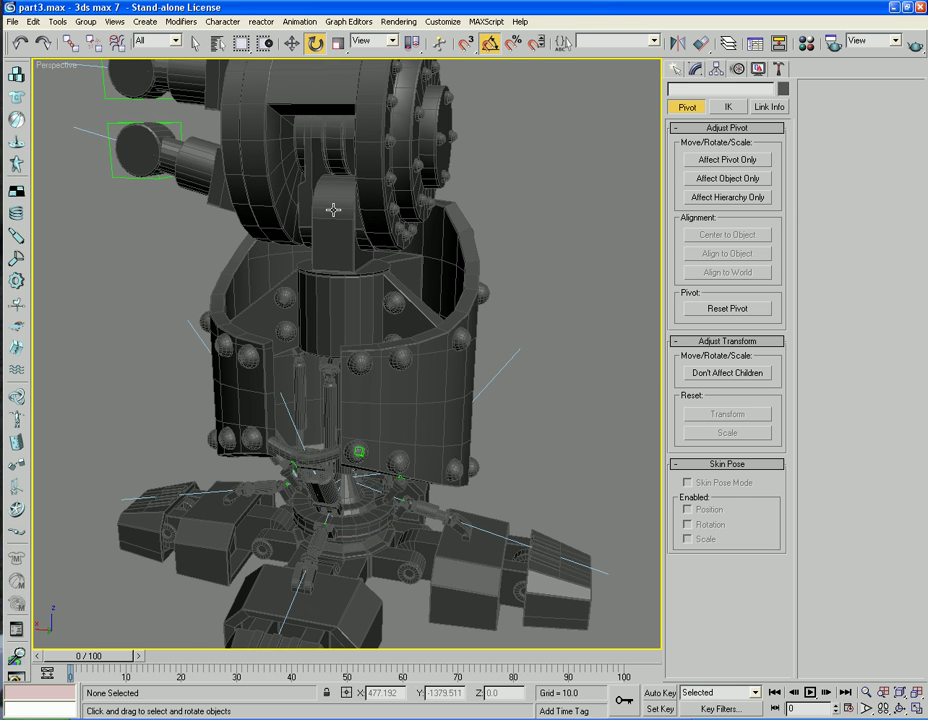
Check Top_Leg_Top_pivot and central_lower_leg_shaft by selecting them together, and clear the selection
left_click(333, 209)
double_click(460, 298)
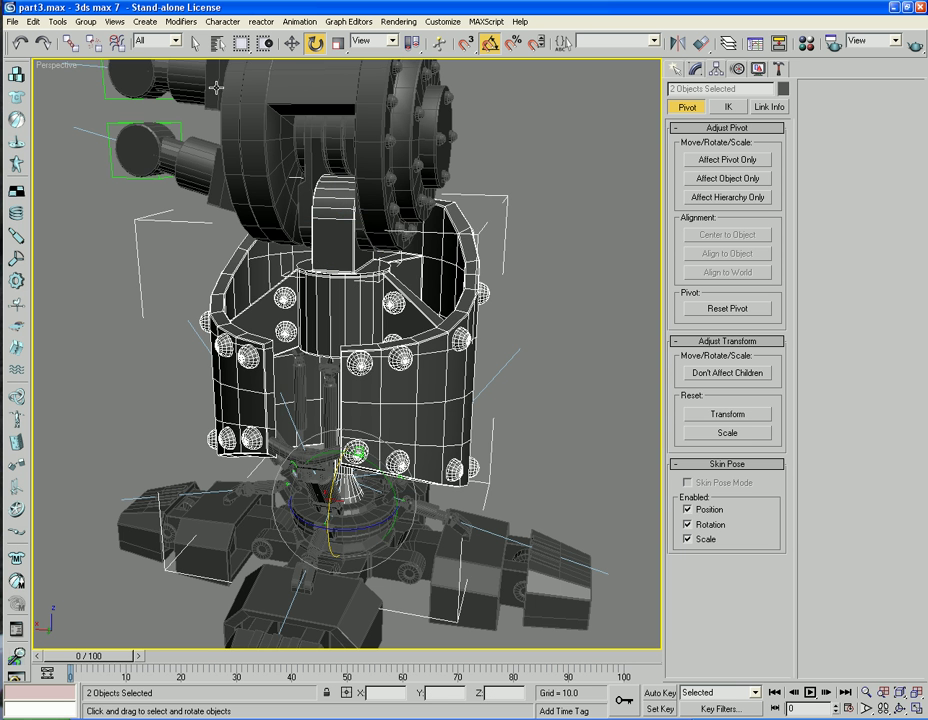
left_click(98, 334)
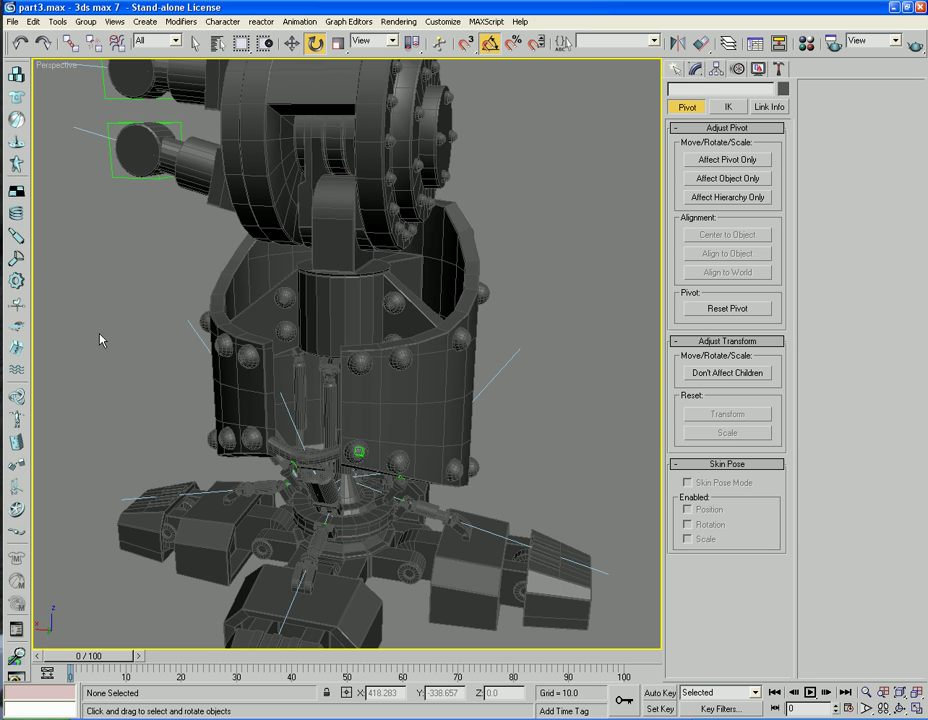
middle_click_drag(98, 334, 133, 346, "alt")
middle_click_drag(160, 424, 266, 391)
Test-rotate Foothub_01 and the ringed hub Sphere01 in turn, returning each to its original angle
left_click(369, 489)
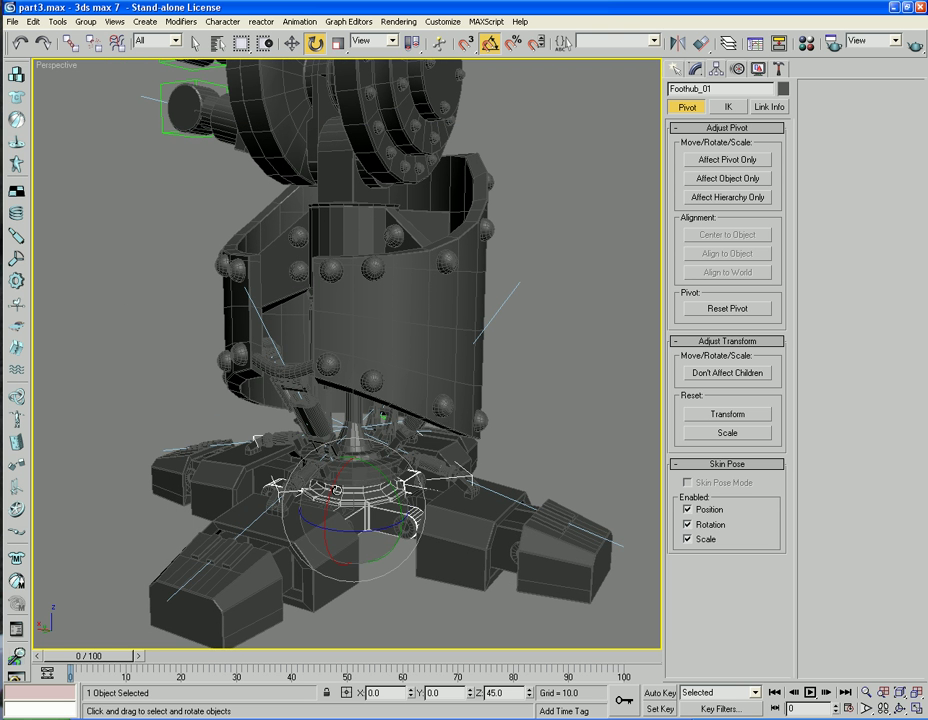
mouse_move(338, 490)
left_mouse_down()
mouse_move(340, 508)
mouse_move(338, 494)
left_mouse_up()
right_click(338, 494)
left_click(440, 470)
left_click(363, 471)
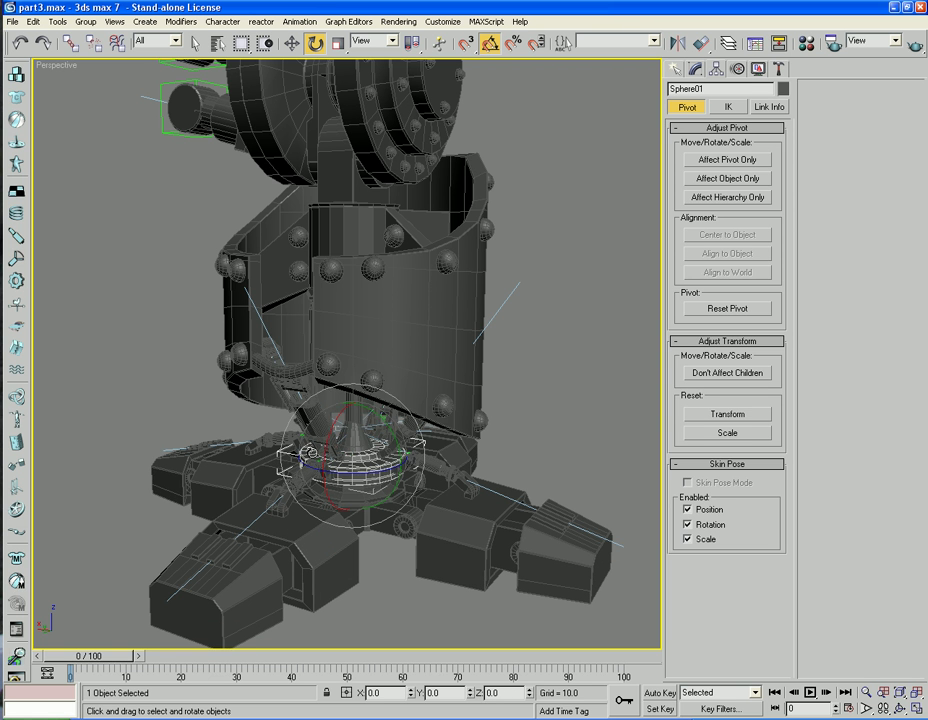
mouse_move(325, 456)
left_mouse_down()
mouse_move(325, 436)
mouse_move(325, 496)
mouse_move(326, 457)
left_mouse_up()
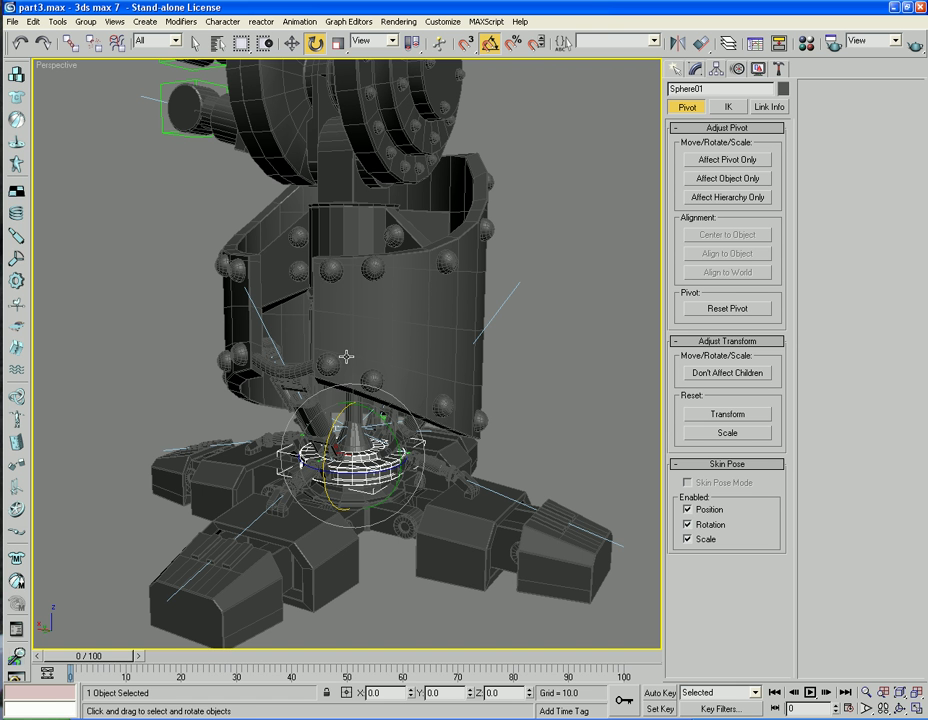
Test-move Foothub_01 down and the ringed hub Sphere01 up along Z, undoing each move
left_click(291, 43)
left_click(394, 497)
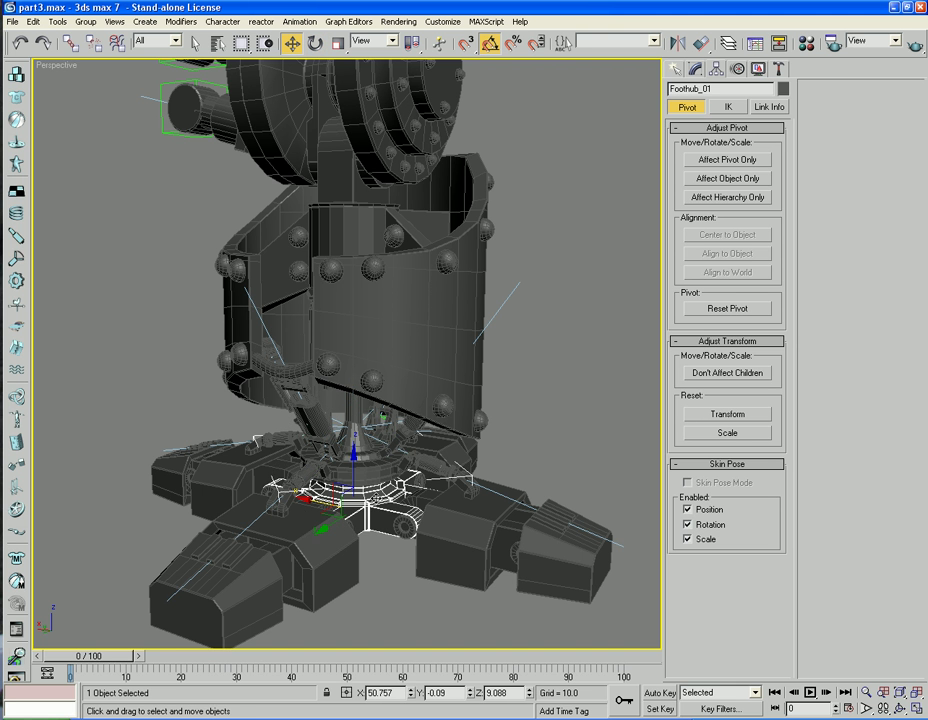
mouse_move(356, 453)
left_mouse_down()
mouse_move(356, 436)
mouse_move(355, 509)
mouse_move(360, 467)
left_mouse_up()
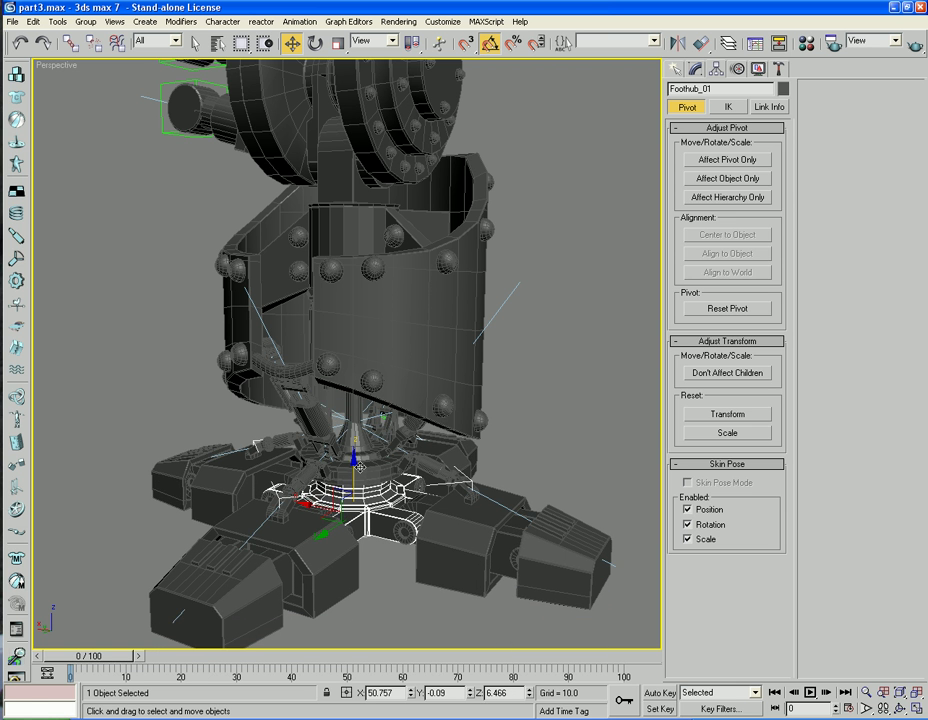
key("ctrl+z")
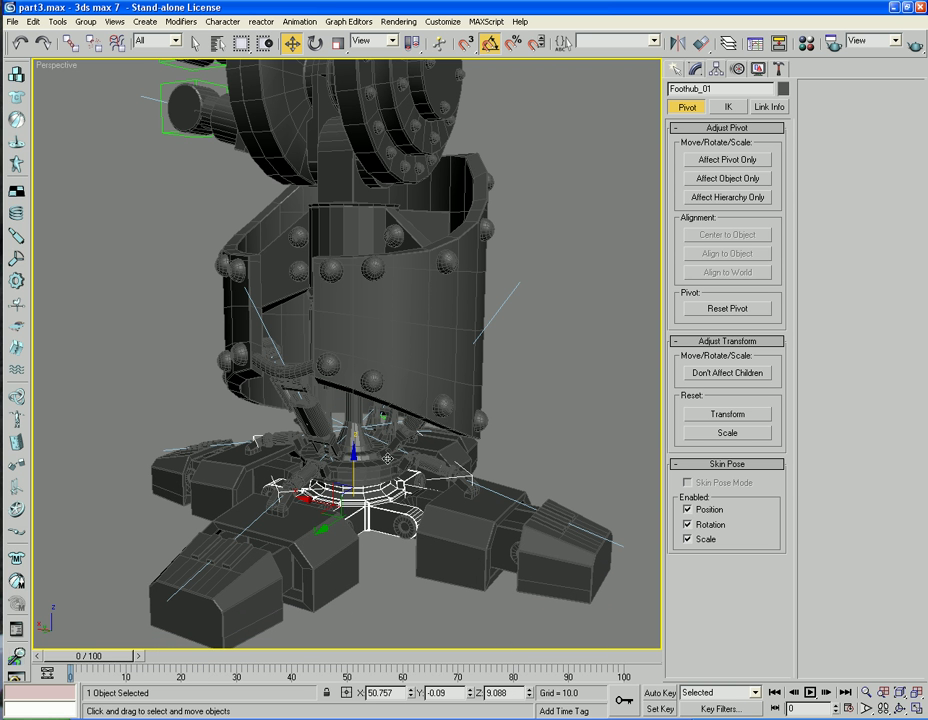
left_click(387, 458)
left_click(362, 443)
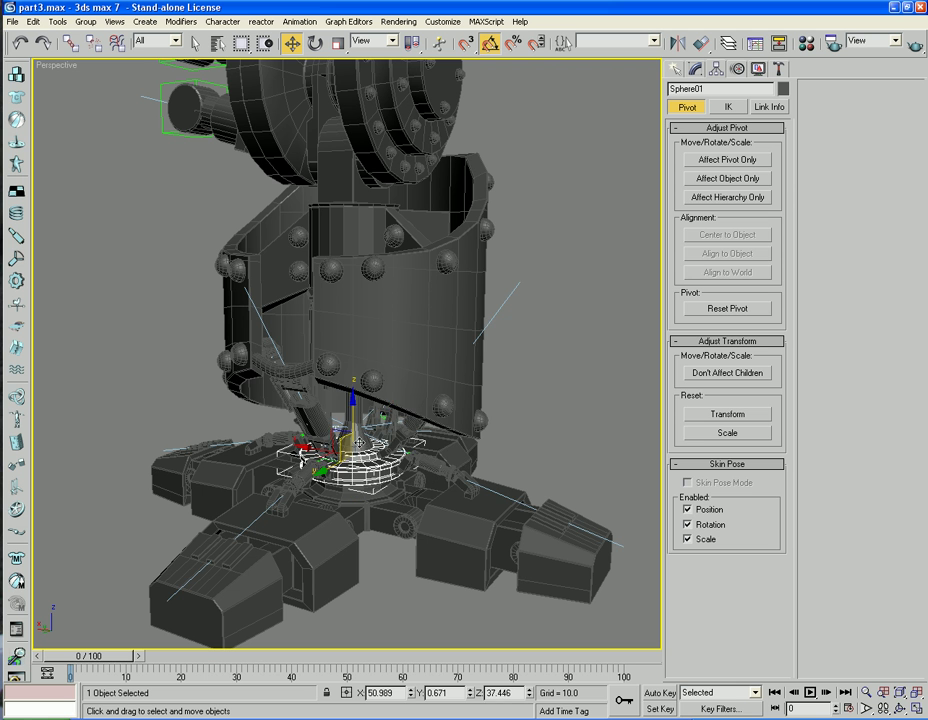
mouse_move(352, 422)
left_mouse_down()
mouse_move(352, 436)
mouse_move(351, 408)
mouse_move(350, 439)
mouse_move(349, 417)
left_mouse_up()
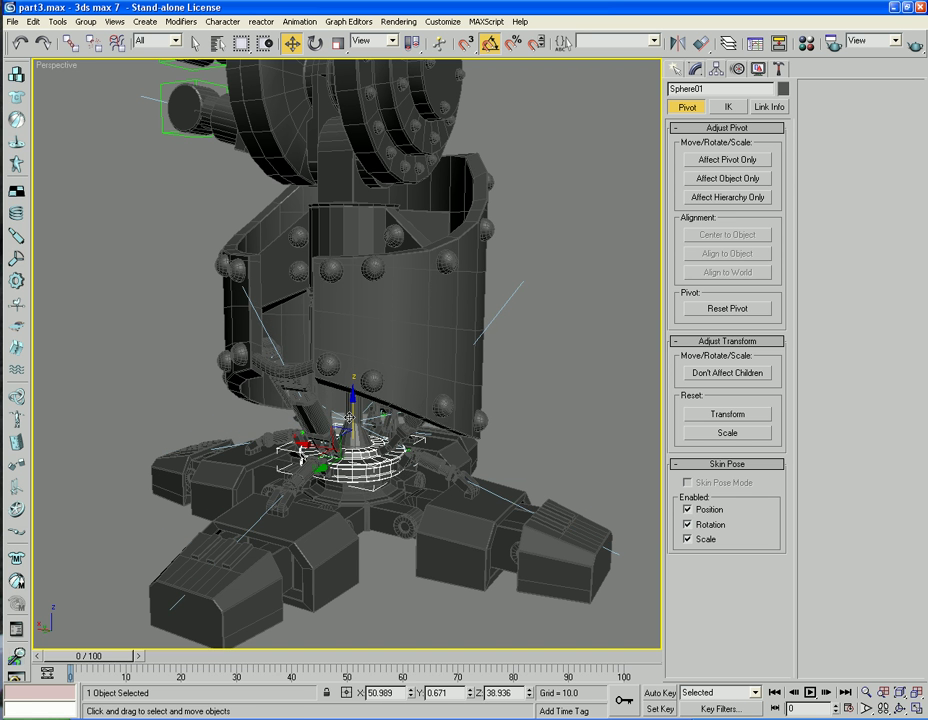
key("ctrl+z")
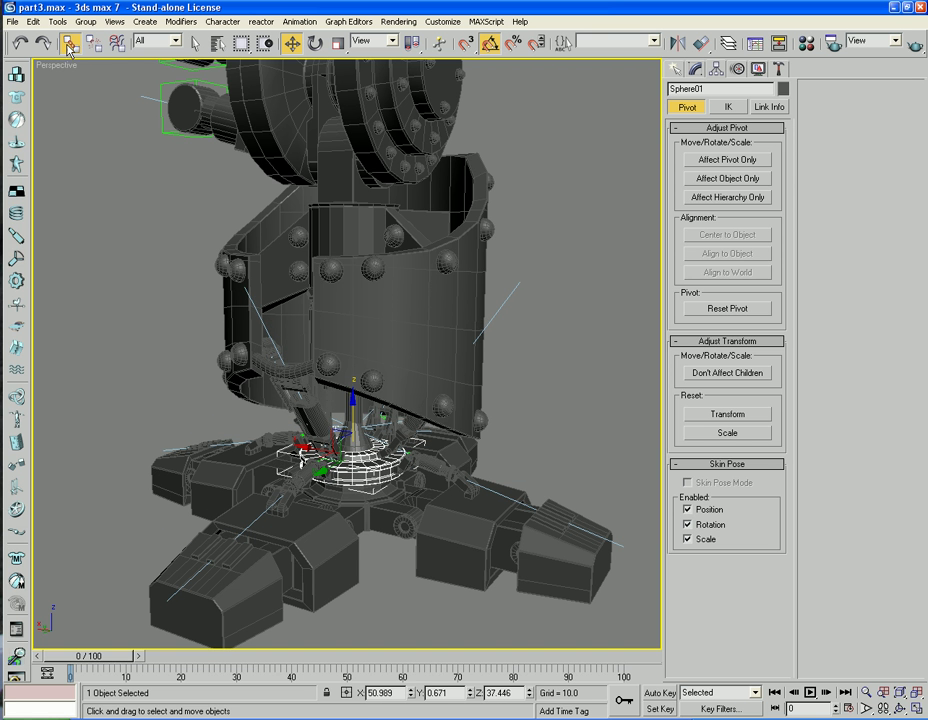
Link central_lower_leg_shaft and Foothub_01 to the ringed hub Sphere01, and clear the selection
left_click(70, 46)
left_click(442, 376)
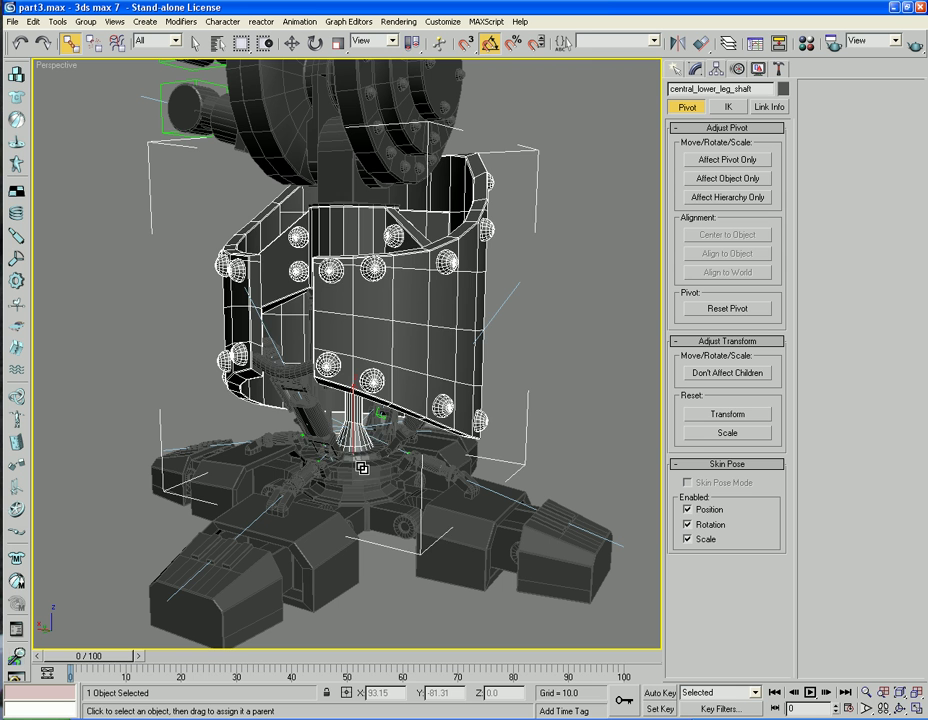
left_click(369, 521)
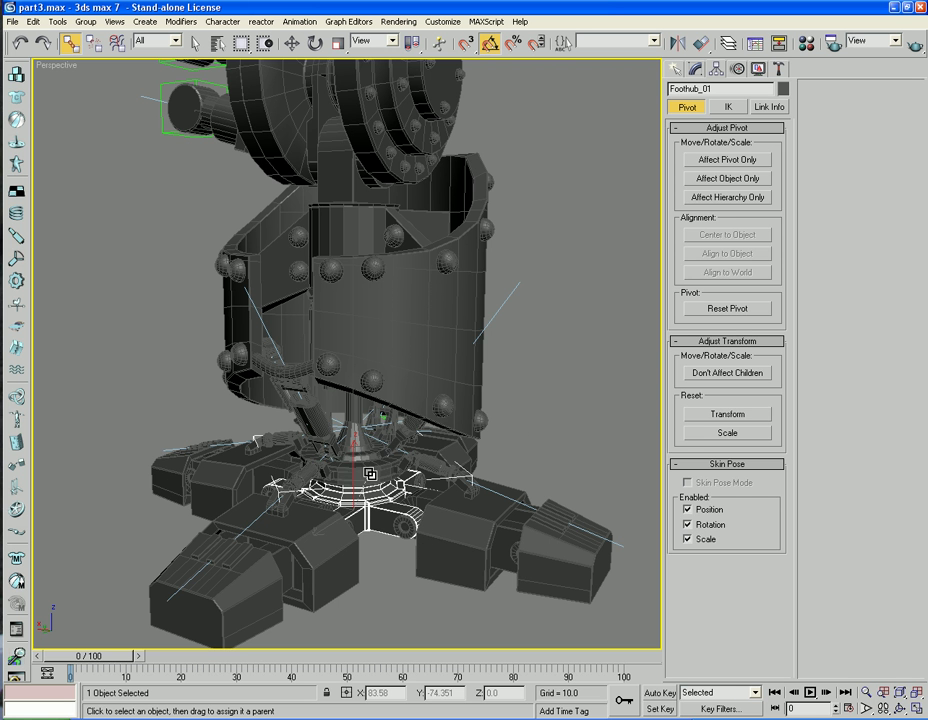
left_click(369, 571)
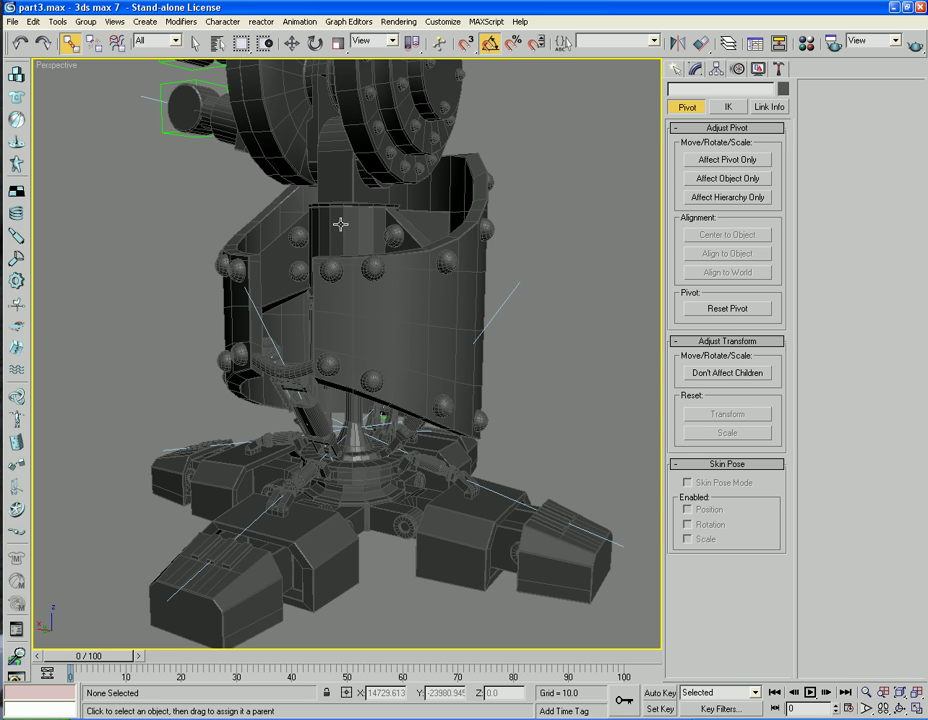
Link the ringed hub Sphere01 to Top_Leg_Top_pivot as its parent
left_click(349, 197)
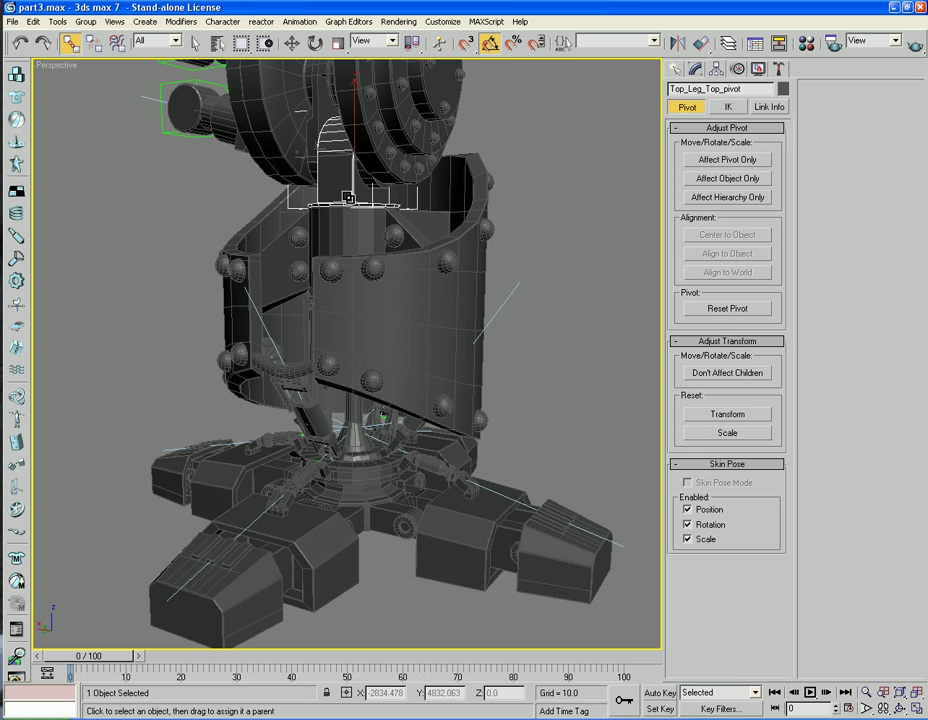
left_click(361, 465)
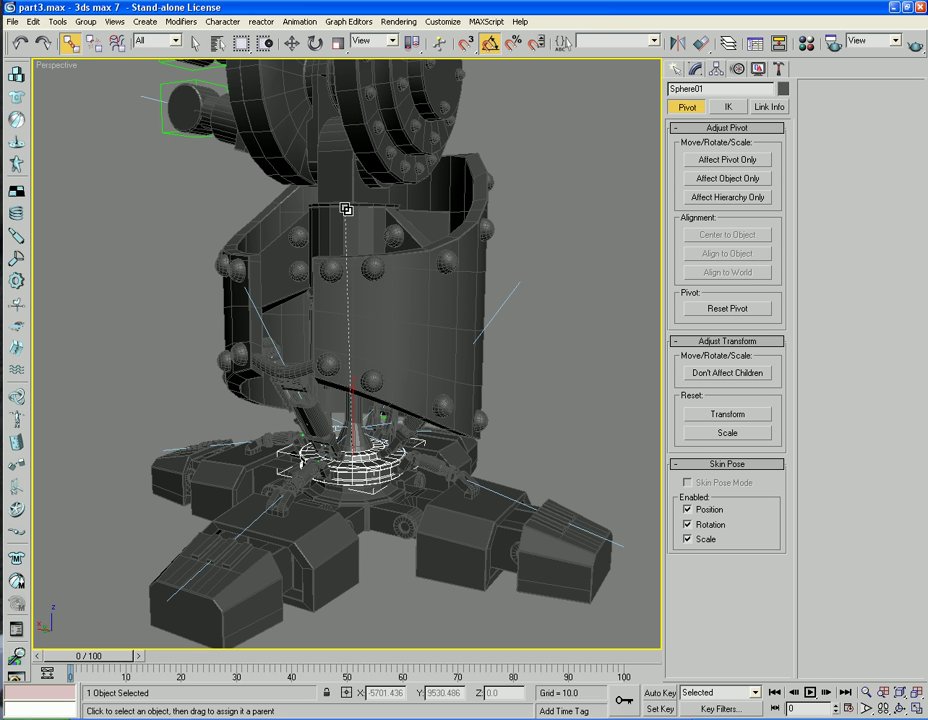
left_click_drag(345, 178, 345, 180)
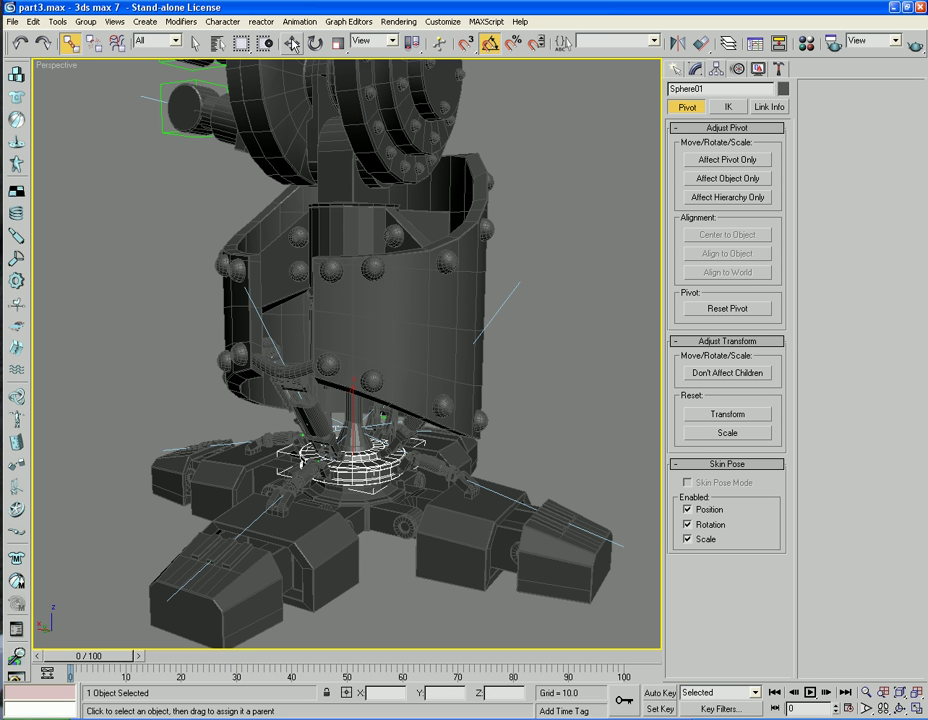
Test-rotate Top_Leg_Top_pivot 40 degrees about X to check that the lower leg and foot follow
left_click(314, 43)
left_click(180, 218)
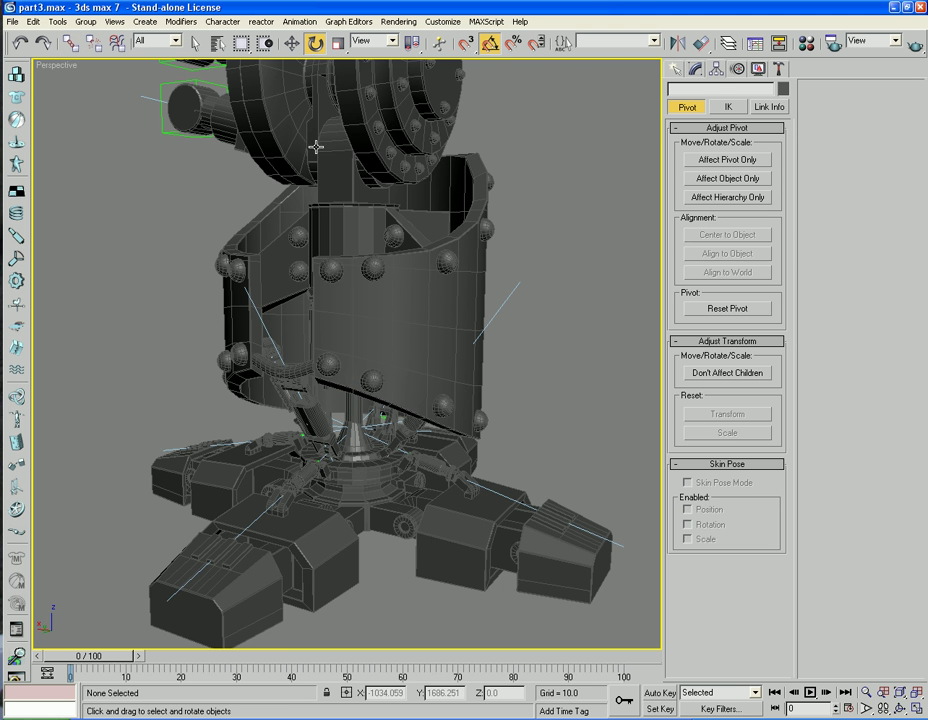
left_click(335, 160)
left_click_drag(328, 170, 322, 140)
scroll(356, 256, "down", 4)
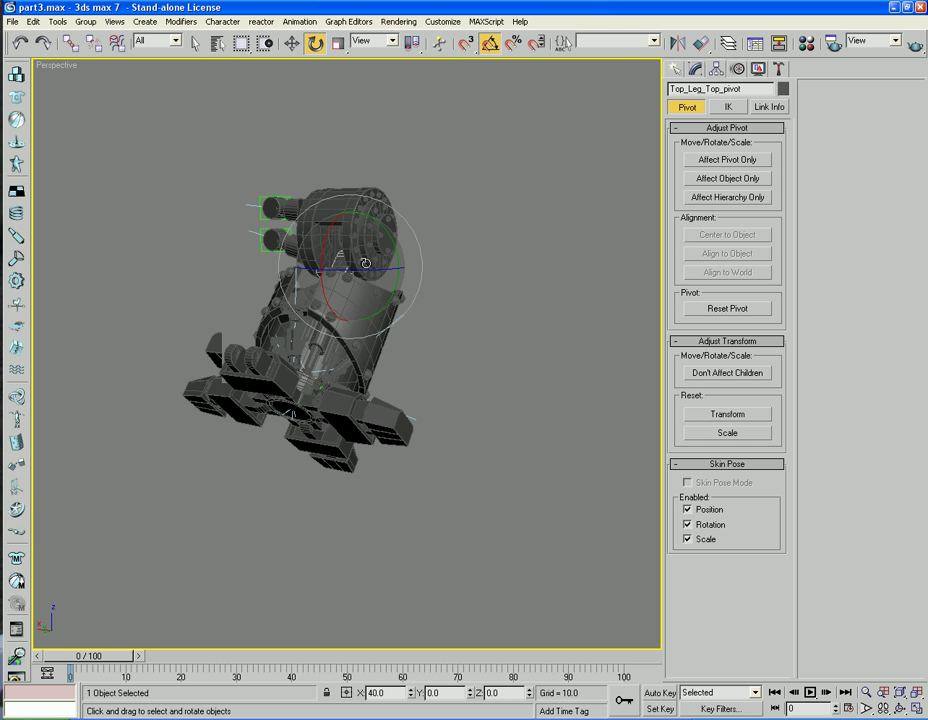
Test-rotate the ringed hub Sphere01 above the foot and clear the selection
middle_click_drag(359, 287, 327, 331, "alt")
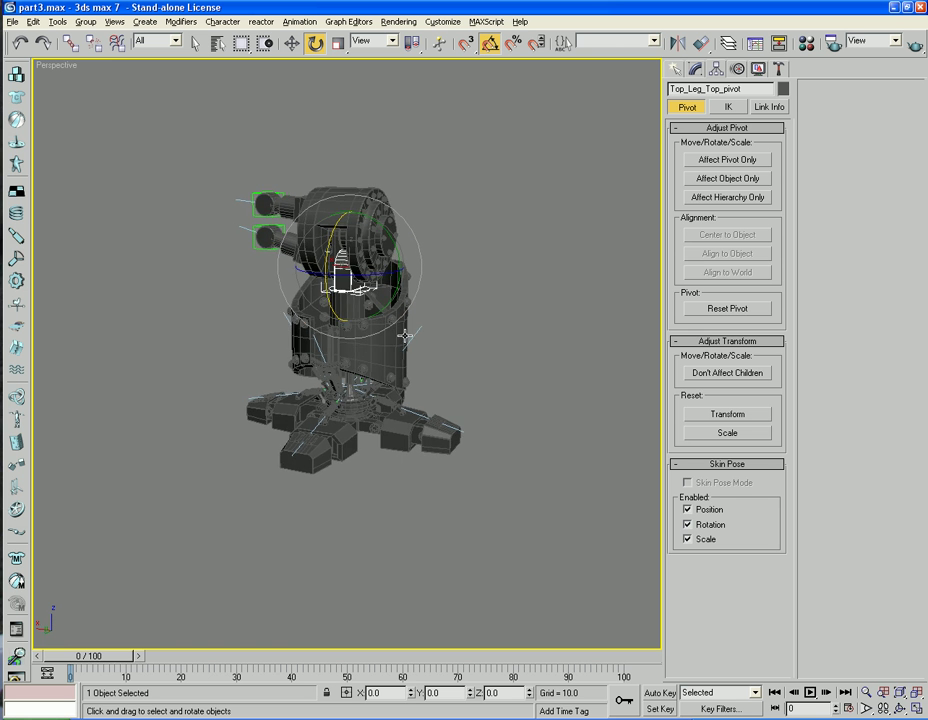
scroll(430, 380, "up", 4)
middle_click_drag(421, 376, 453, 357, "alt")
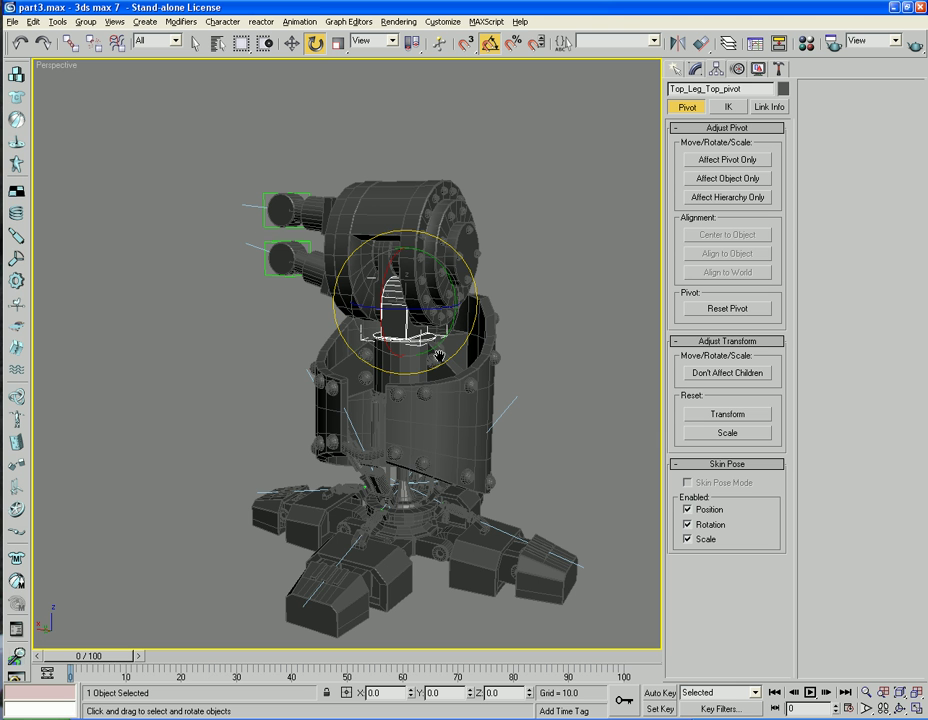
left_click(405, 511)
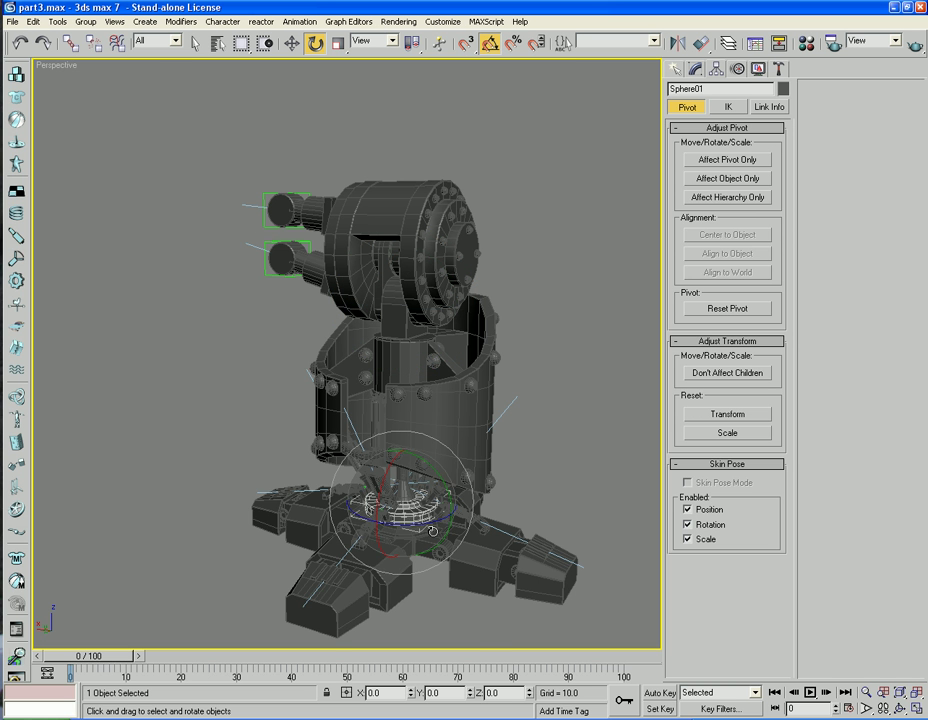
mouse_move(433, 530)
left_mouse_down()
mouse_move(395, 550)
mouse_move(445, 517)
mouse_move(421, 524)
mouse_move(431, 521)
left_mouse_up()
left_click(602, 455)
Examine Foothub_01 up close, and frame the whole leg in the Front view with nothing selected
mouse_move(562, 458)
middle_mouse_down("alt")
mouse_move(369, 456)
mouse_move(578, 454)
mouse_move(565, 458)
middle_mouse_up("alt")
scroll(485, 516, "up", 3)
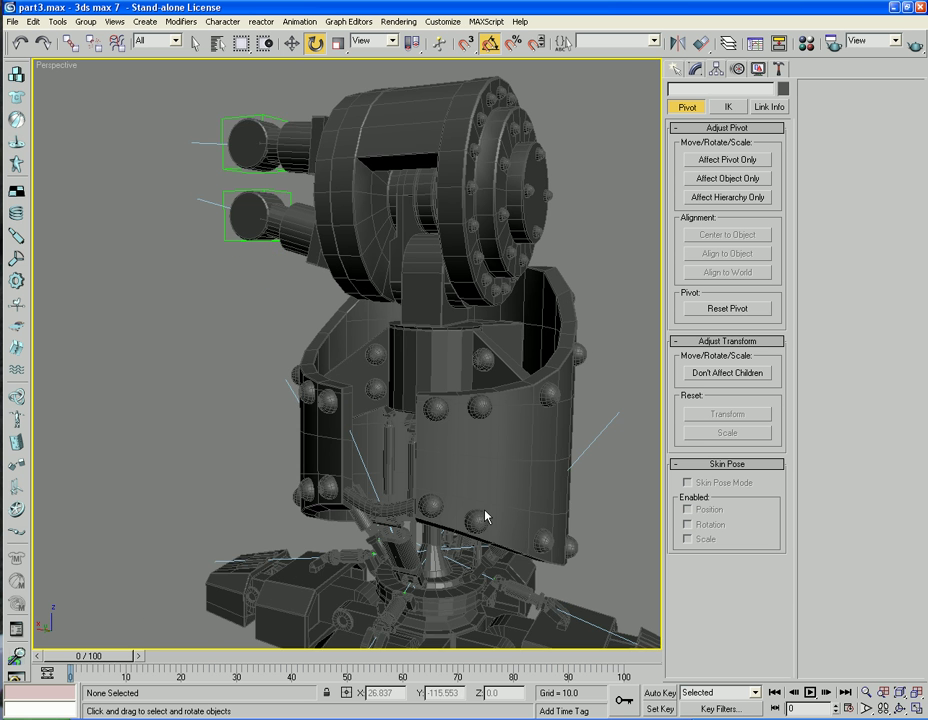
middle_click_drag(490, 560, 460, 492)
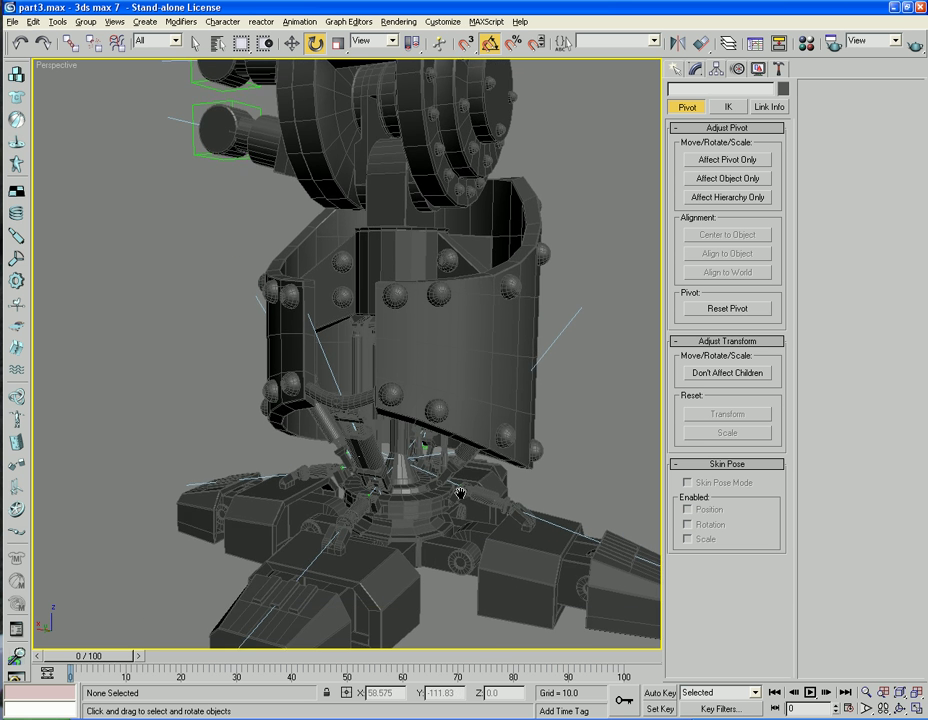
left_click(421, 536)
middle_click_drag(421, 536, 462, 441, "alt")
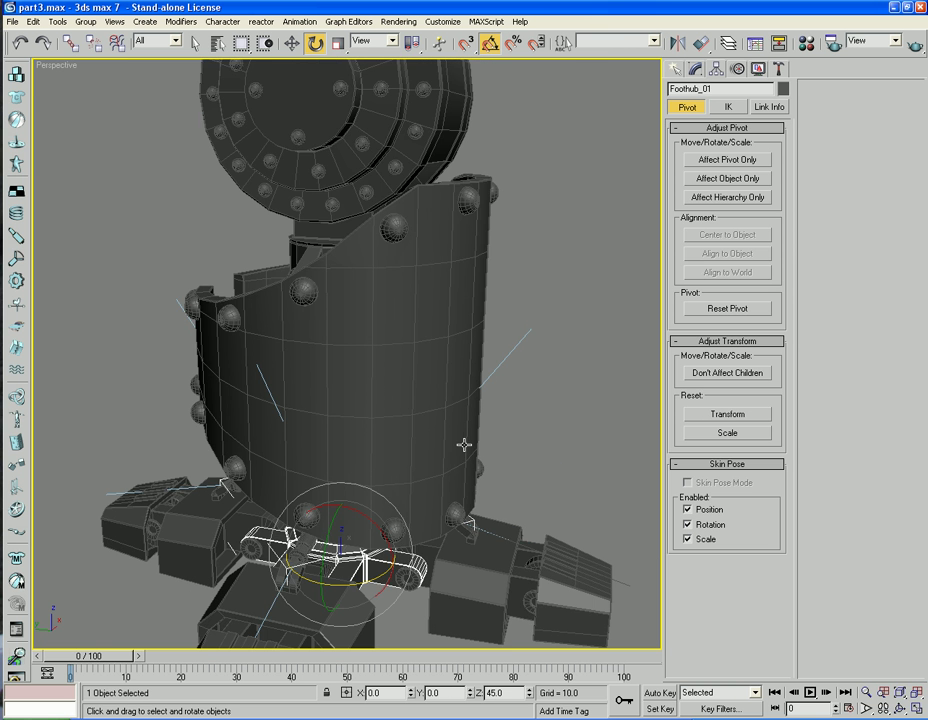
key("f")
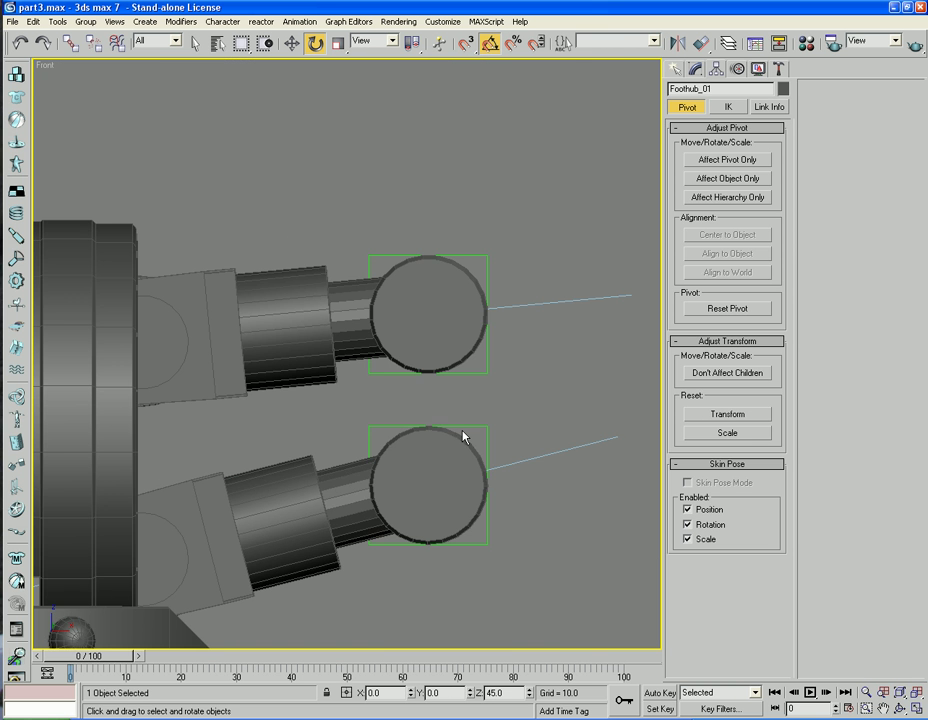
left_click(556, 539)
key("z")
middle_click_drag(510, 512, 563, 522)
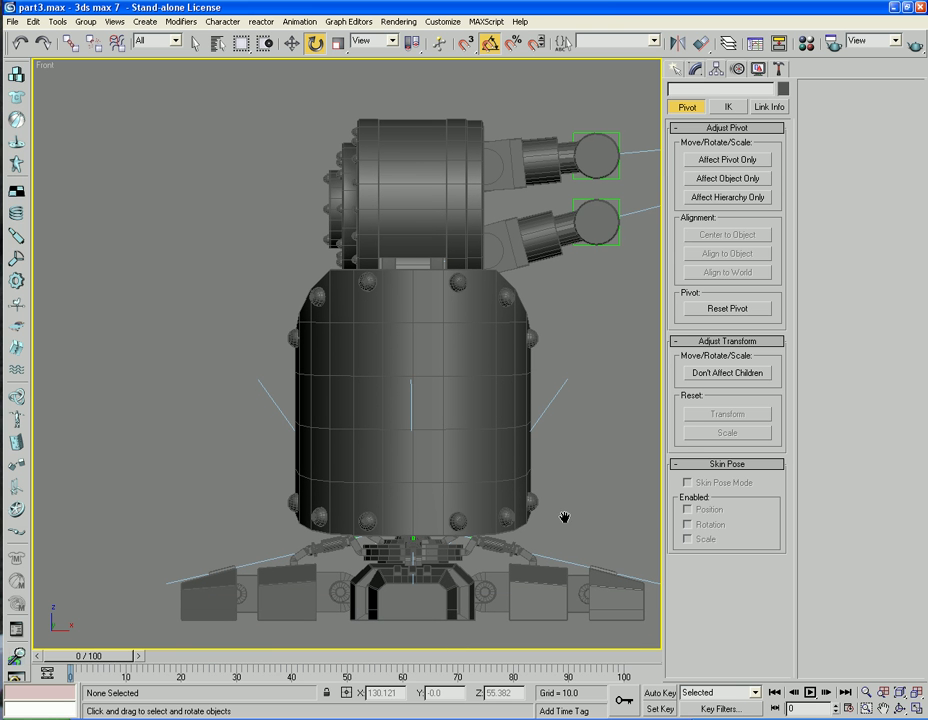
Draw a circle spline with a radius of about 24.8 beside the lower leg in the Front view
left_click(675, 69)
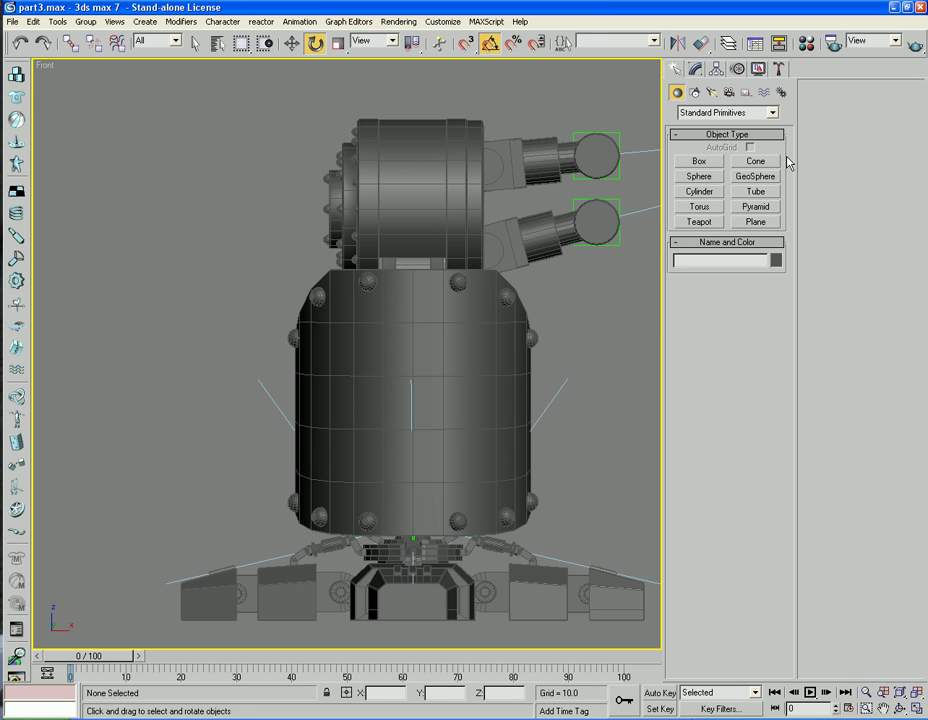
left_click(694, 92)
left_click(699, 188)
left_click_drag(201, 453, 207, 499)
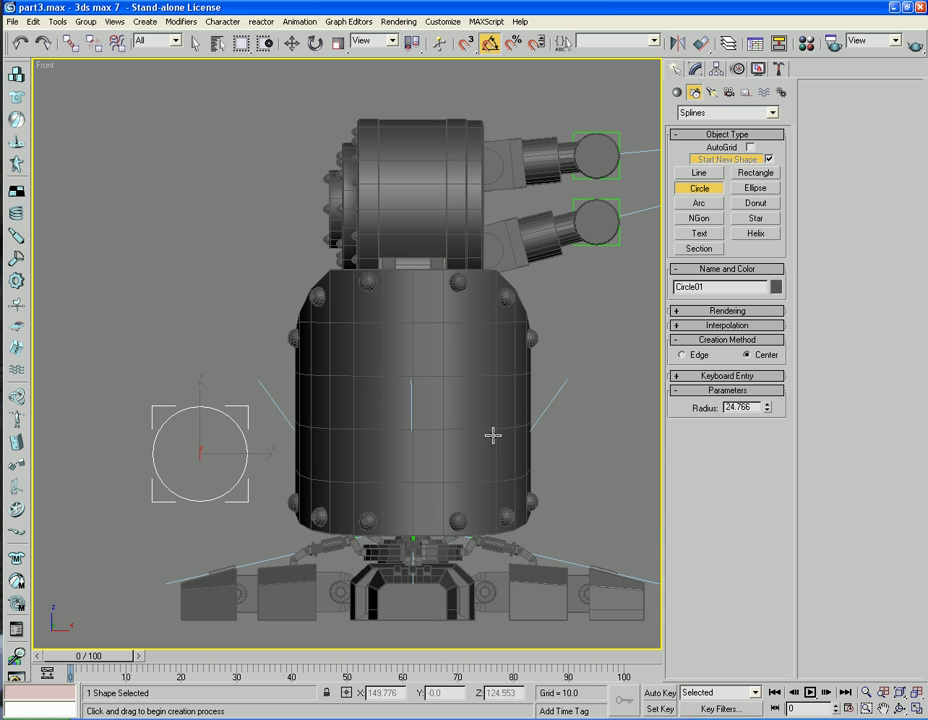
Display the circle's render mesh with a thickness of 5.22, rename the circle Foothandle, and clear the selection
left_click(700, 311)
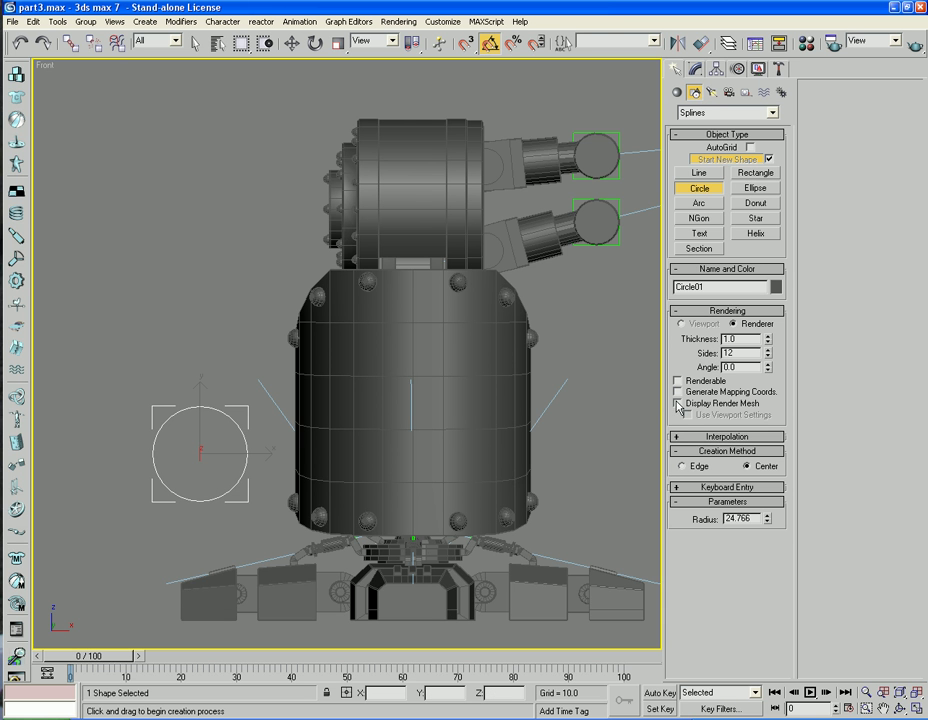
left_click(678, 403)
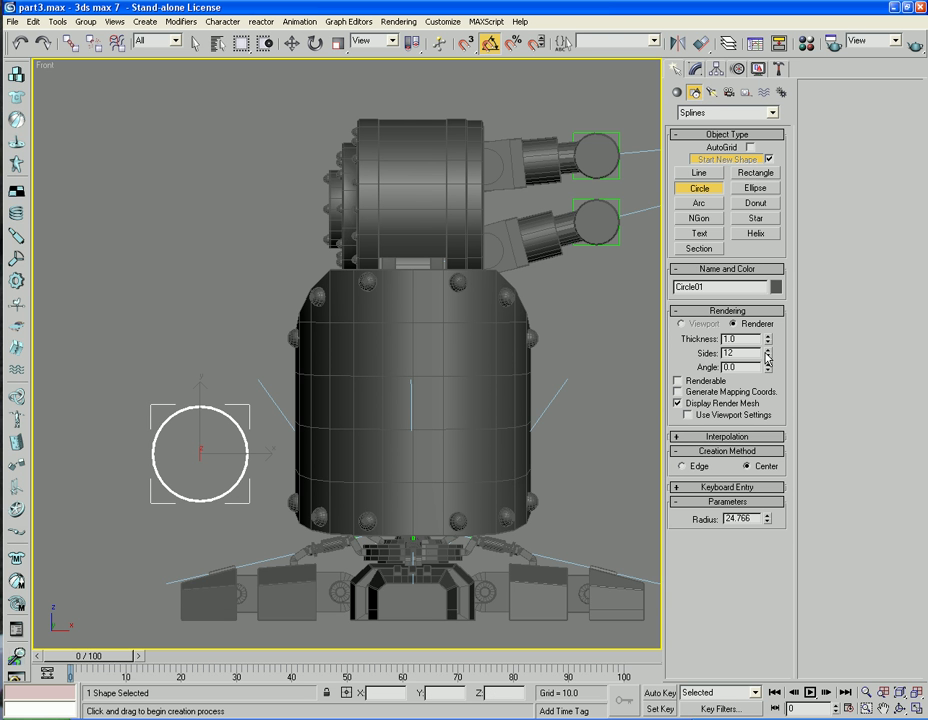
left_click_drag(767, 345, 752, 32)
left_click(695, 70)
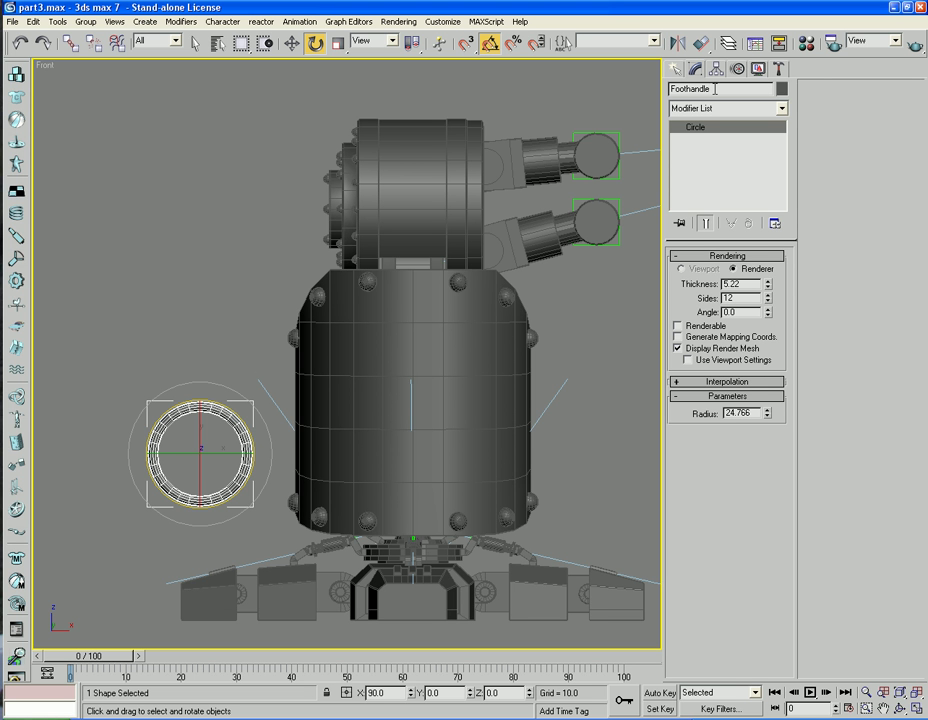
left_click(212, 222)
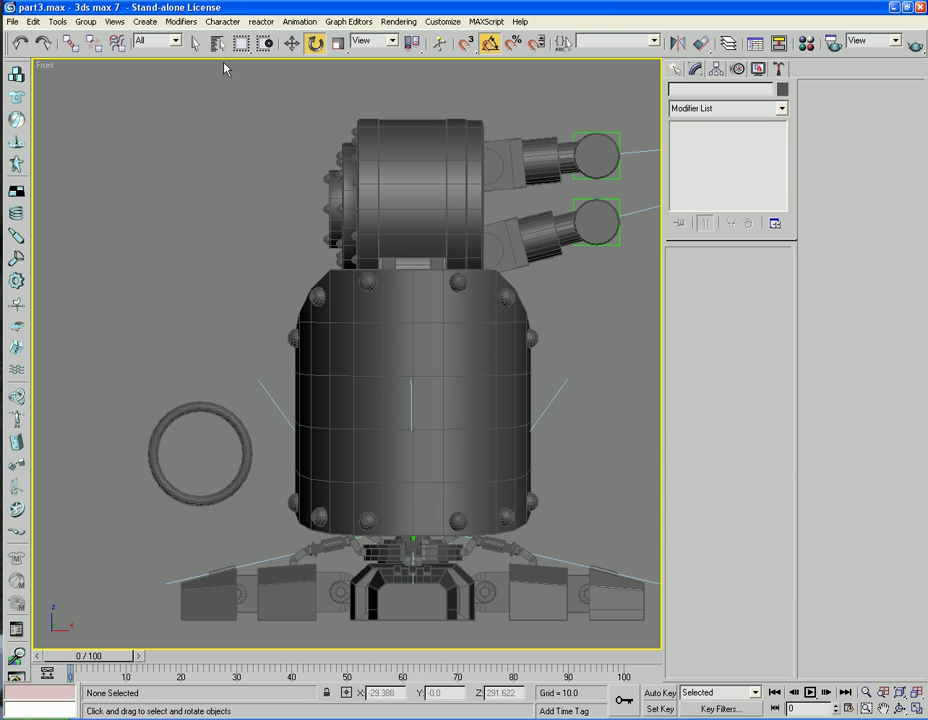
Test-move the ringed hub Sphere01 vertically in the Front view and undo the move
left_click(291, 43)
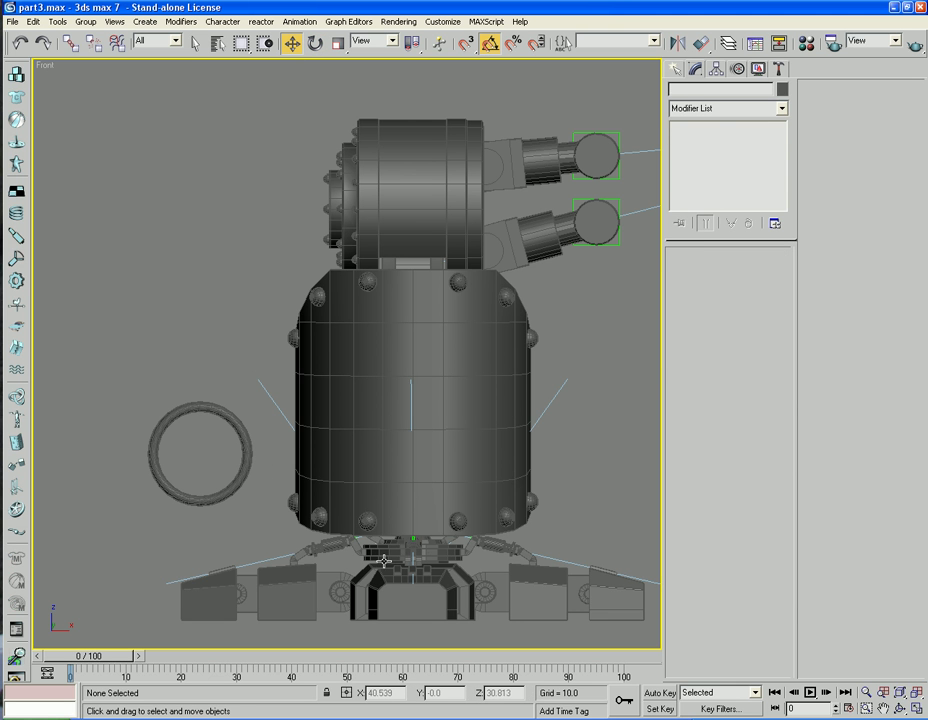
left_click(374, 566)
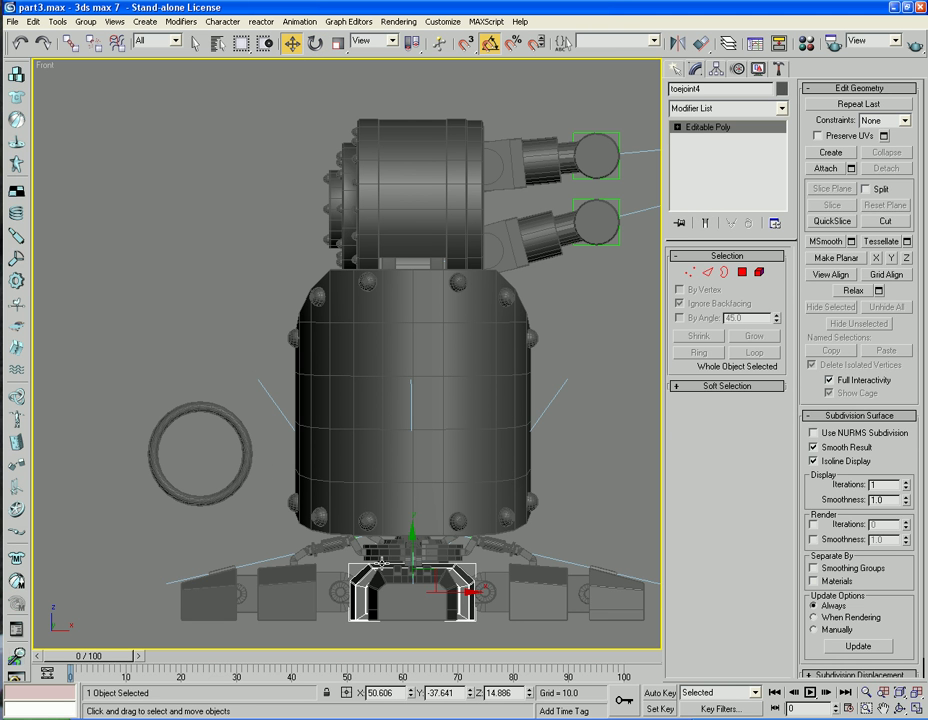
double_click(383, 567)
left_click(387, 568)
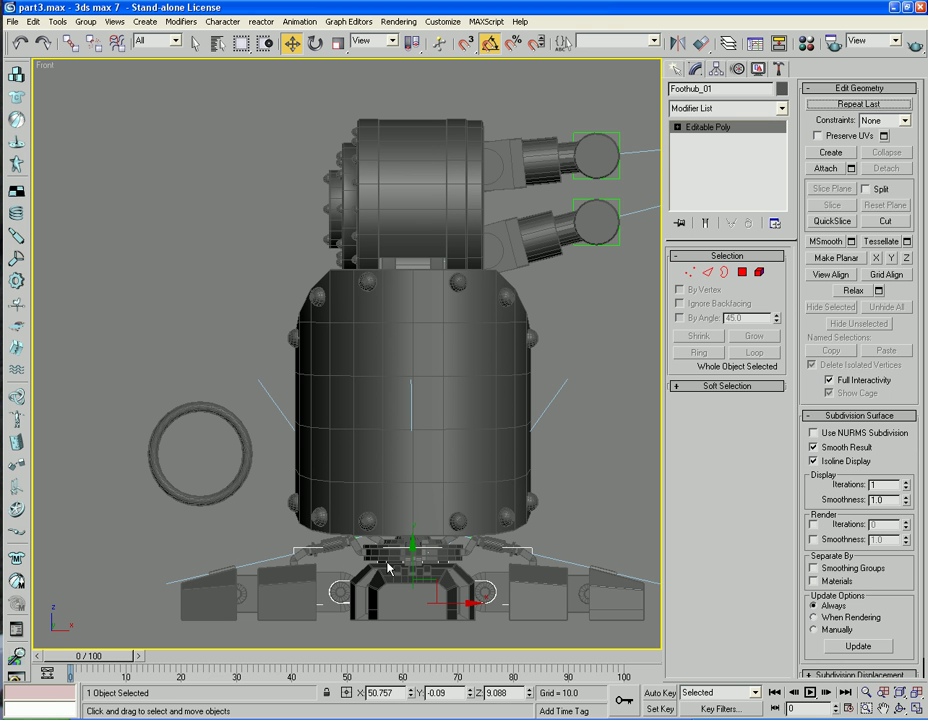
left_click(386, 560)
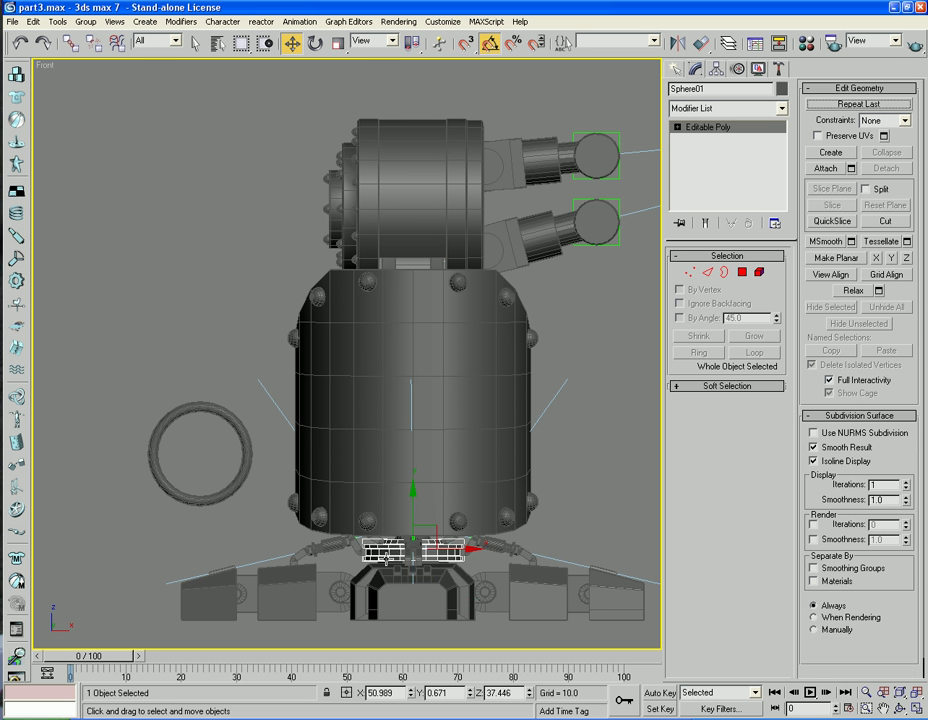
left_click(385, 558)
left_click(386, 559)
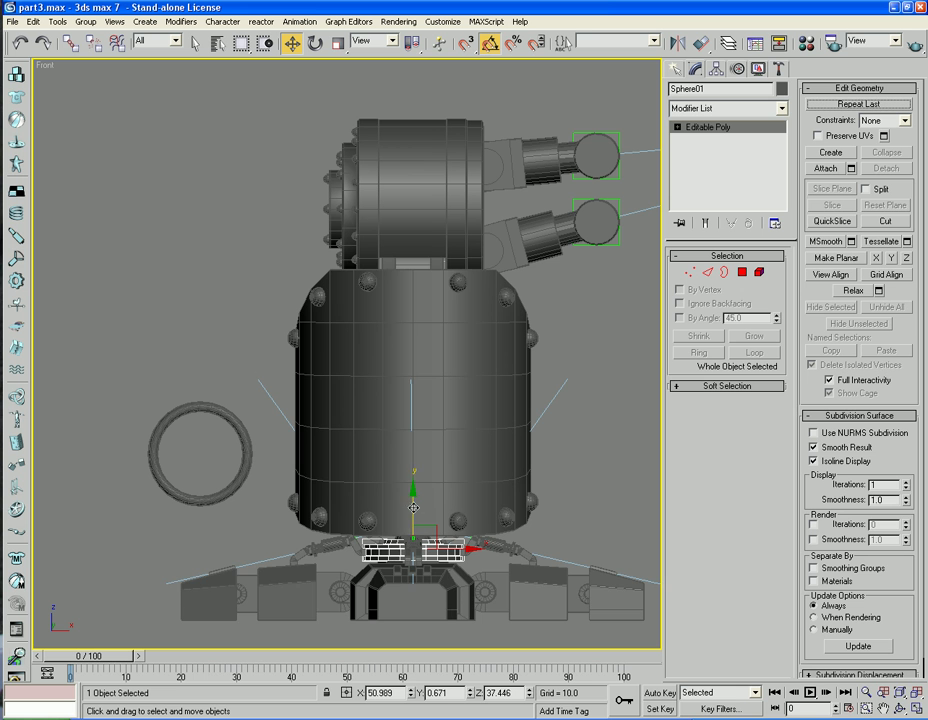
left_click_drag(414, 502, 412, 528)
key("ctrl+z")
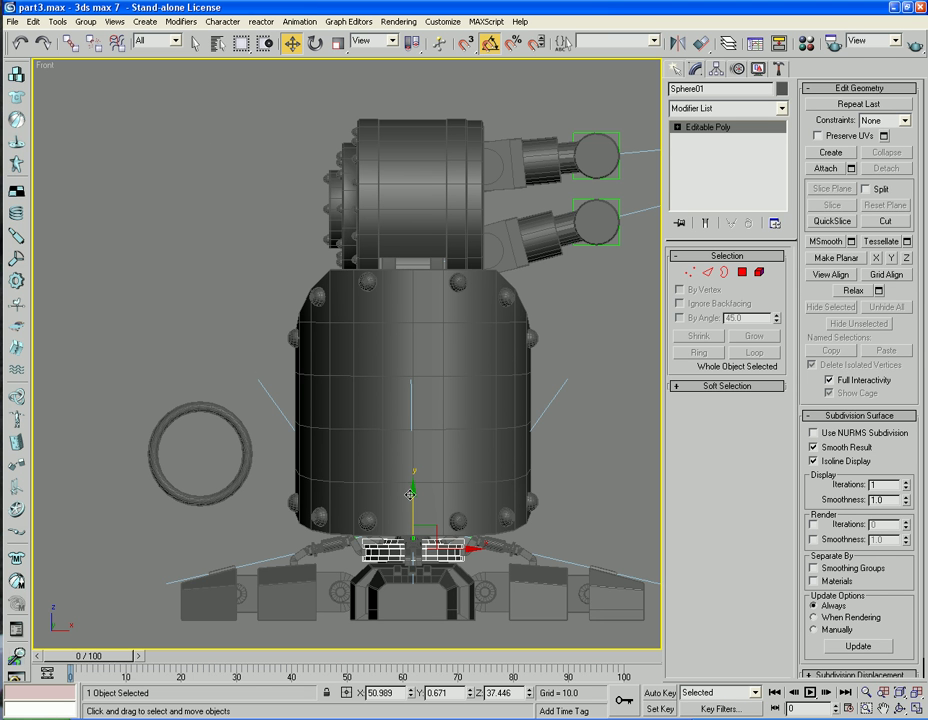
Link the ringed hub Sphere01 and Leg_Top to the Foothandle circle as their parent
left_click(68, 43)
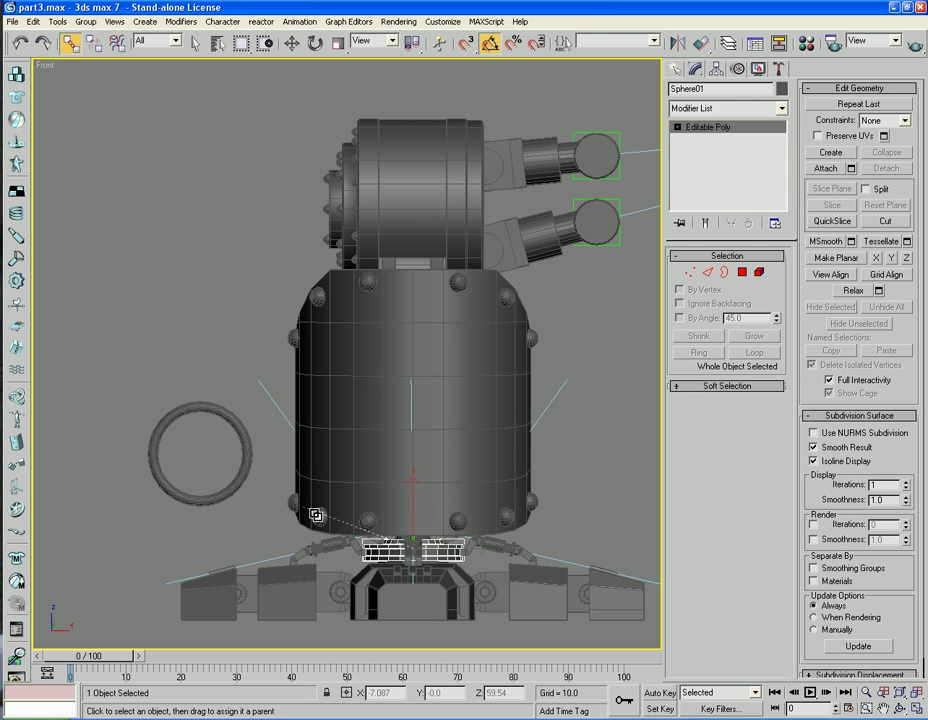
left_click_drag(395, 537, 245, 472)
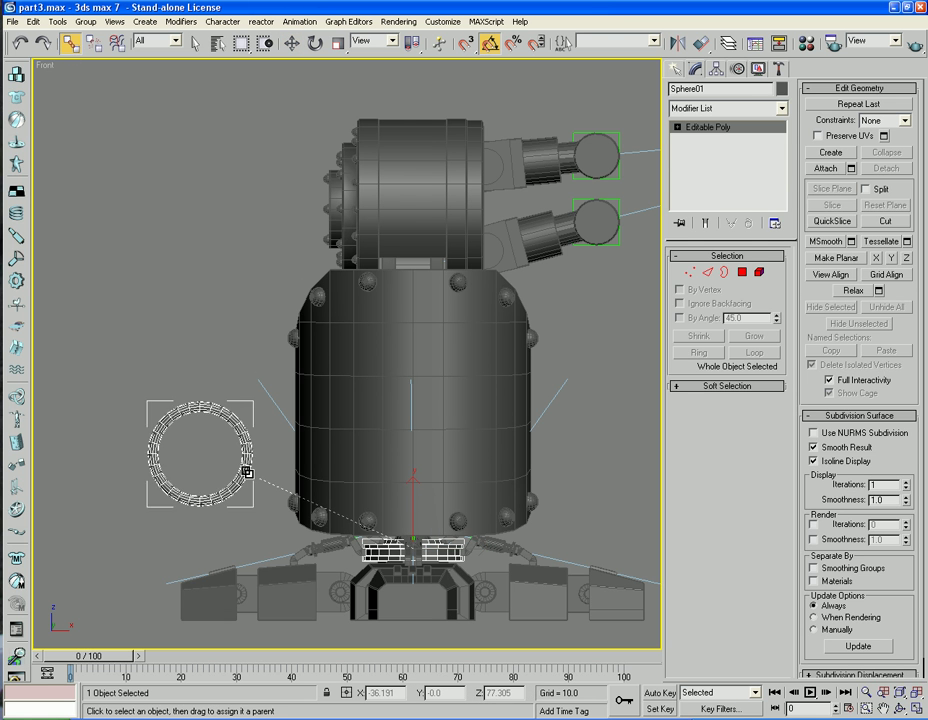
left_click(244, 300)
left_click(389, 205)
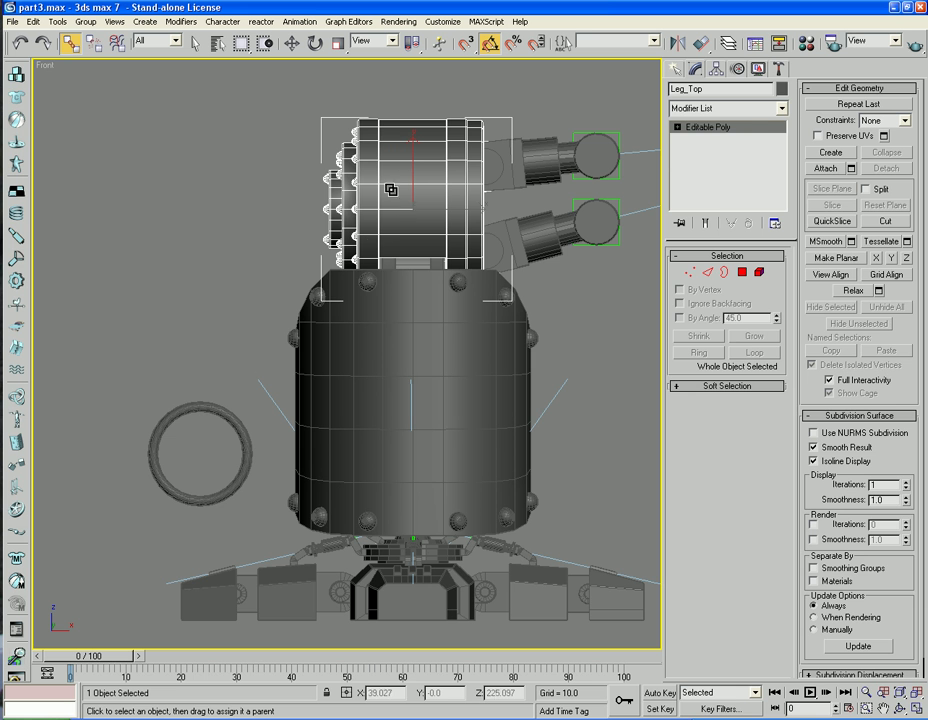
left_click_drag(391, 190, 218, 410)
Test-move the Foothandle circle in the Front view to check which leg parts follow, restoring its position
key("w")
left_click(196, 410)
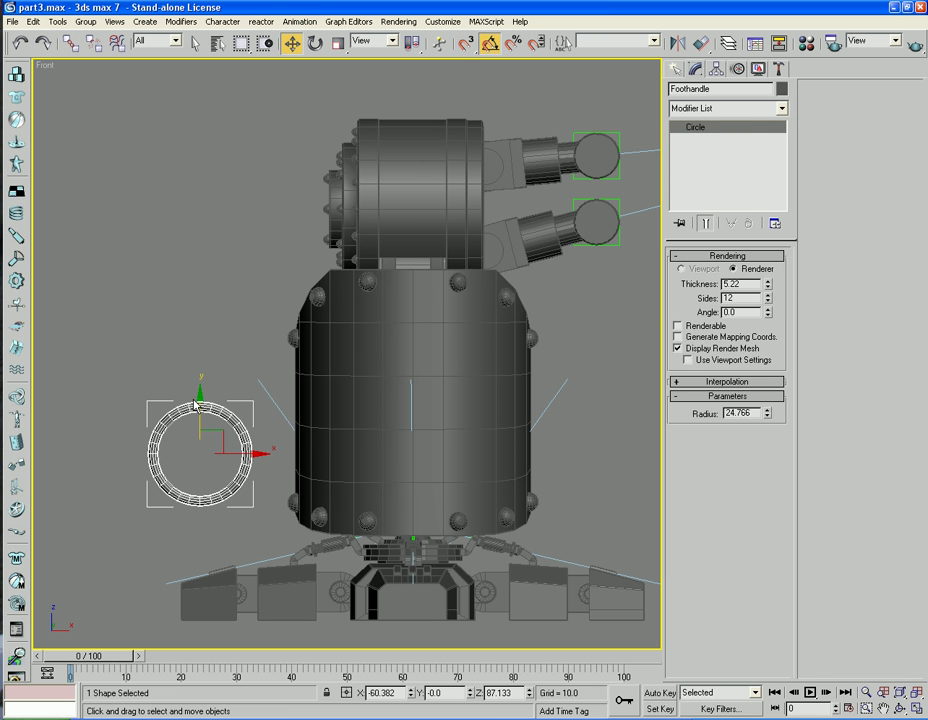
left_click_drag(198, 391, 160, 410)
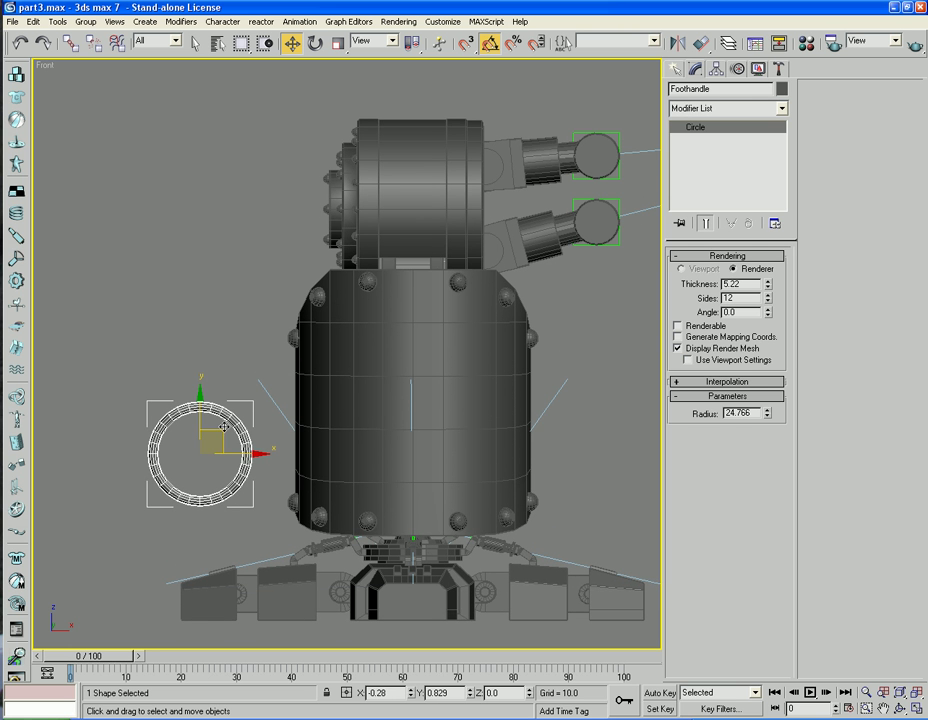
left_click_drag(236, 441, 208, 427)
Link Top_Leg_Top_pivot to the Foothandle circle as its parent in the Perspective view
key("p")
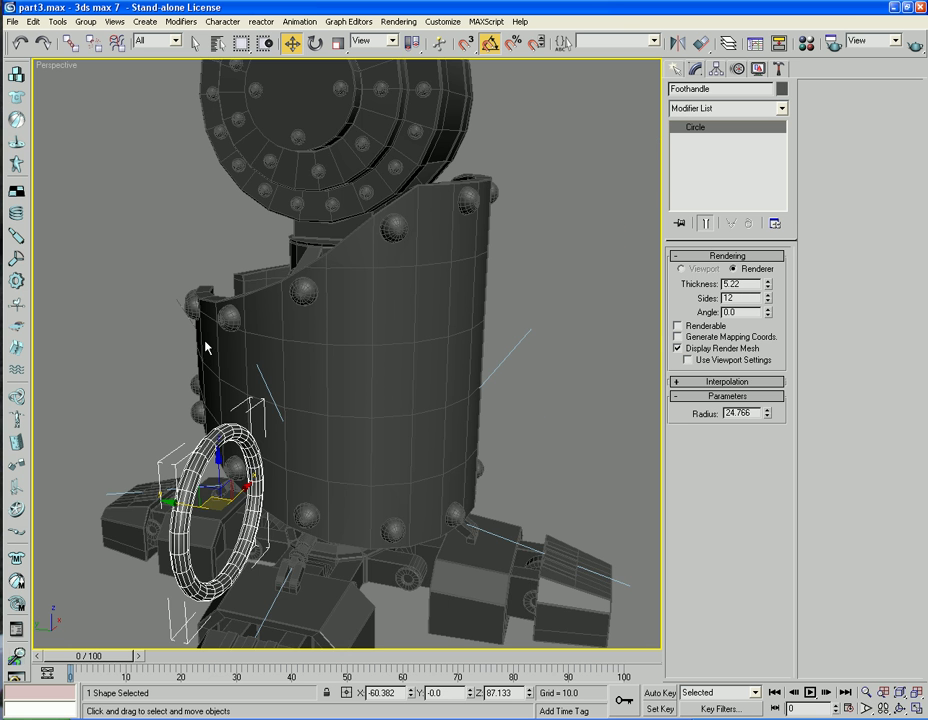
middle_click_drag(205, 344, 520, 352, "alt")
mouse_move(524, 352)
left_mouse_down()
mouse_move(522, 342)
mouse_move(528, 352)
left_mouse_up()
middle_click_drag(527, 352, 449, 207, "alt")
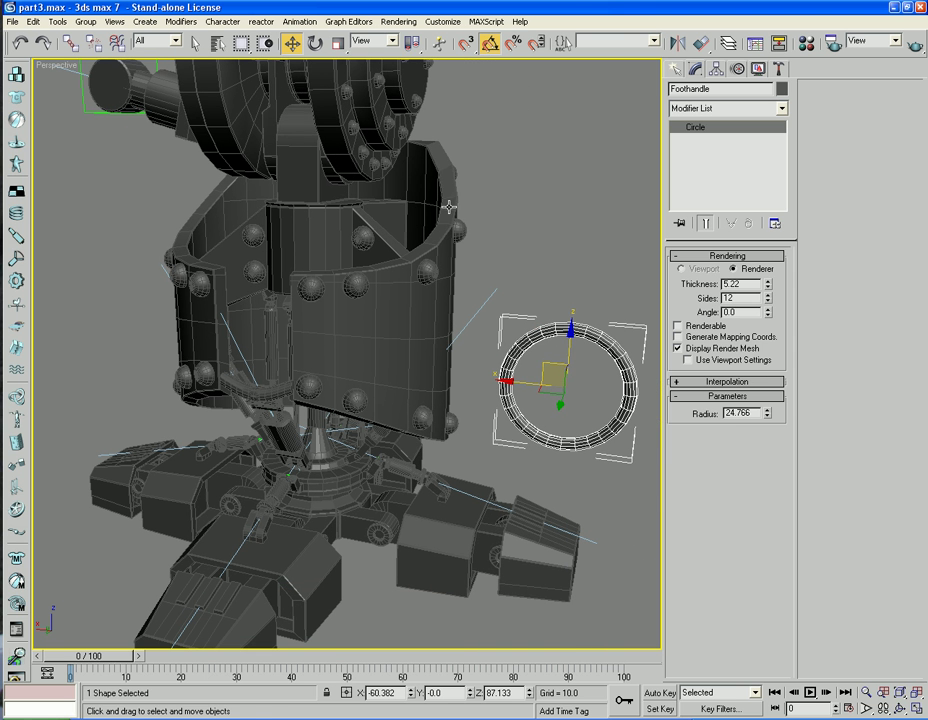
left_click(72, 44)
left_click(292, 146)
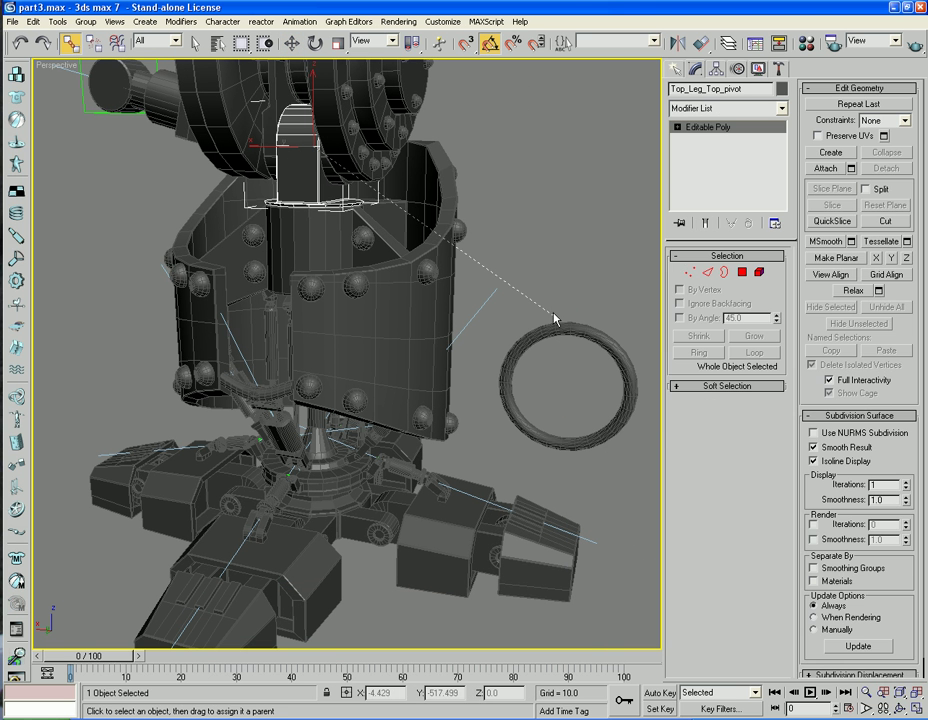
left_click_drag(554, 328, 555, 329)
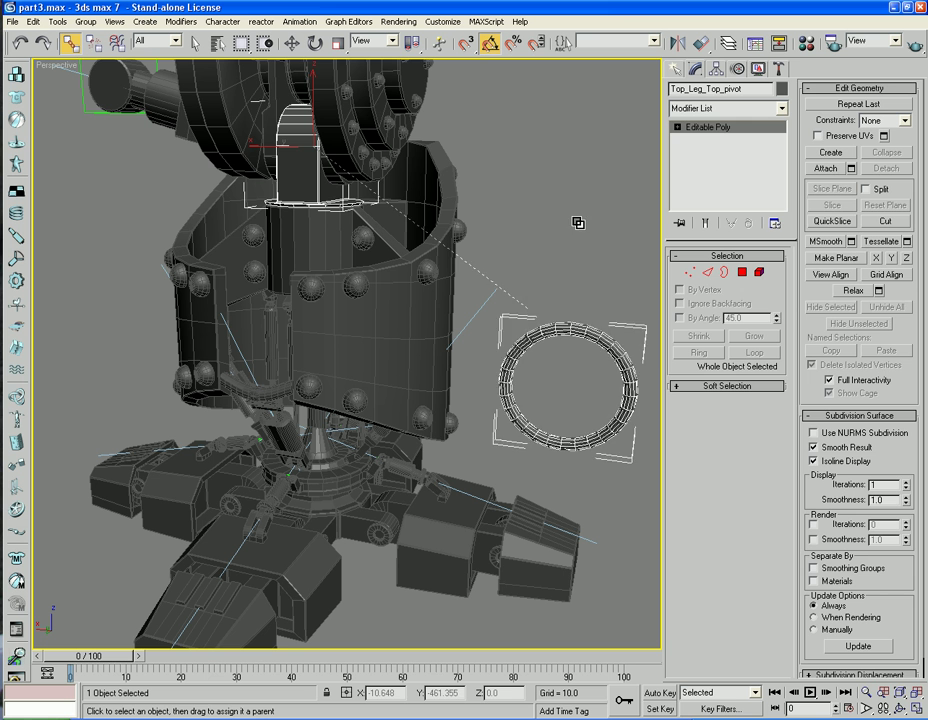
Test-move the Foothandle circle and test-rotate it about Z to check how the linked leg follows
left_click(292, 44)
left_click(563, 330)
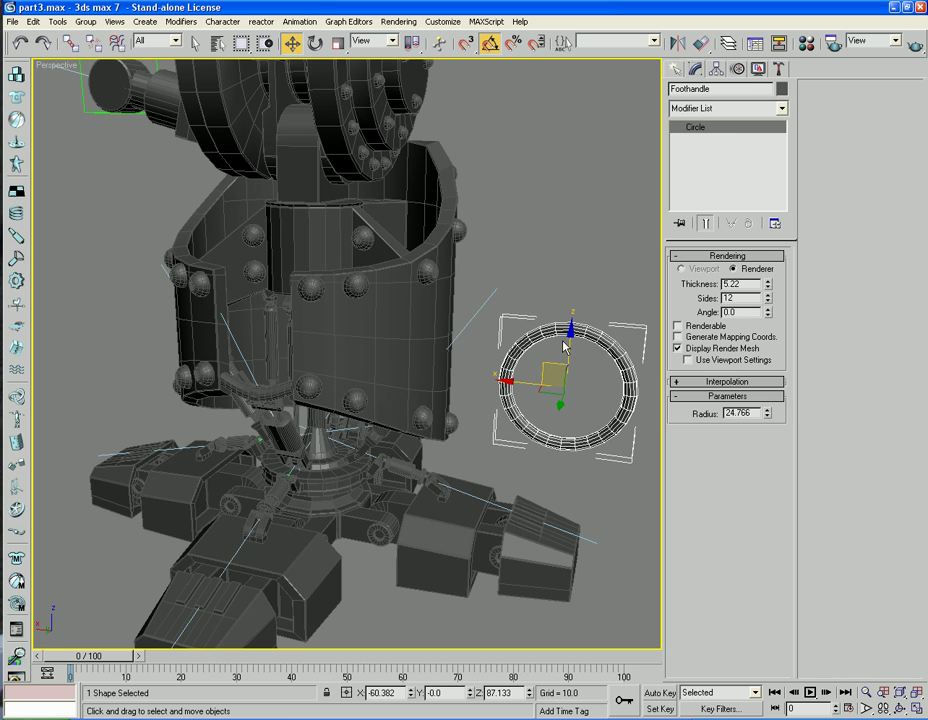
left_click_drag(567, 342, 540, 270)
middle_click_drag(530, 207, 470, 260)
left_click(315, 43)
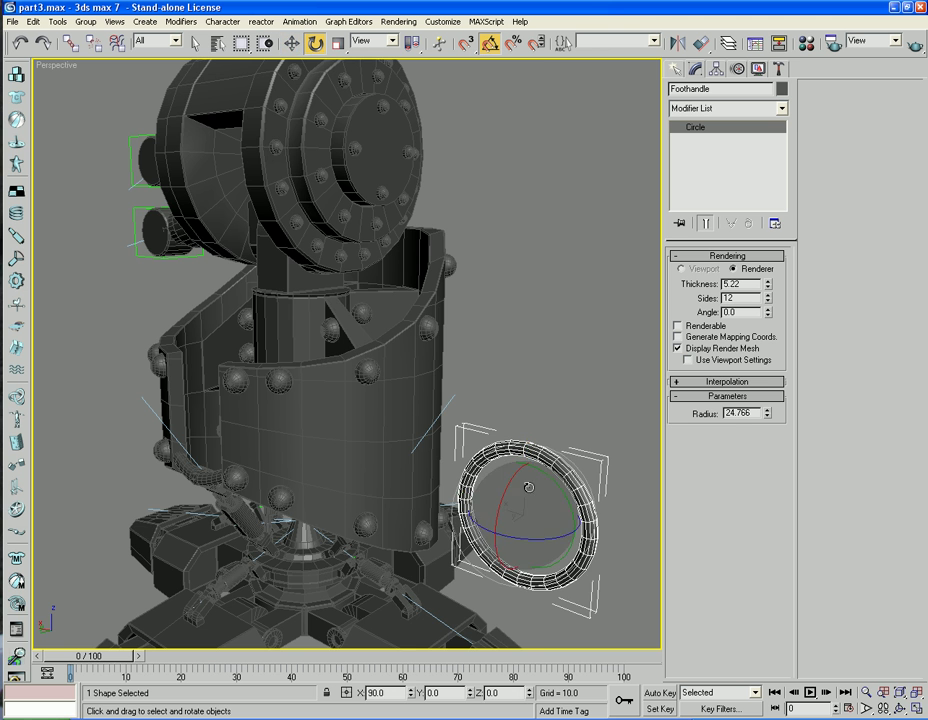
mouse_move(516, 542)
left_mouse_down()
mouse_move(532, 541)
mouse_move(488, 542)
mouse_move(512, 542)
left_mouse_up()
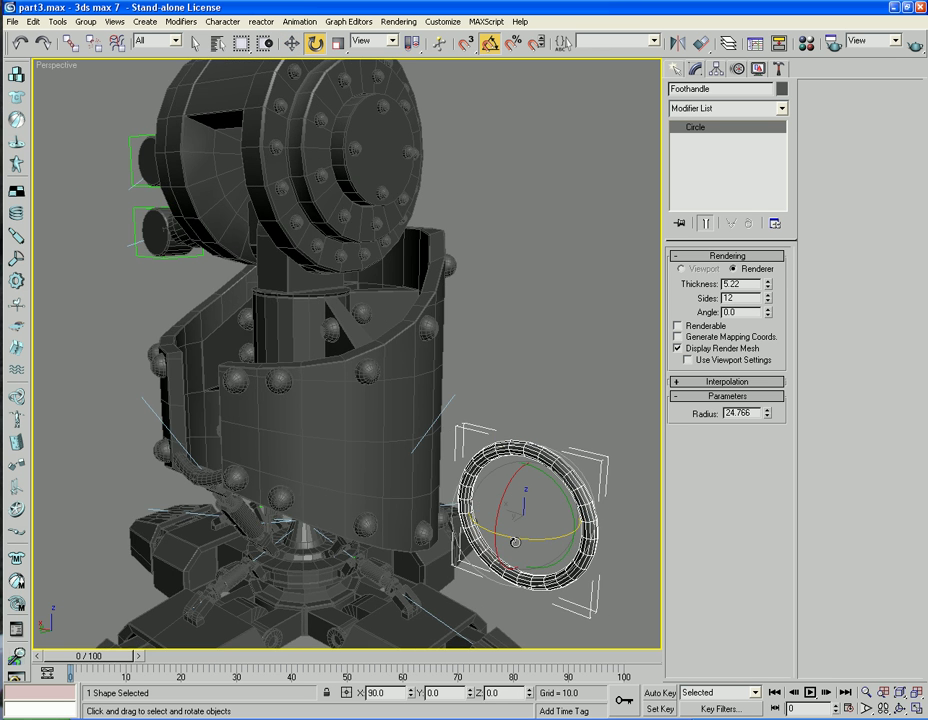
Select central_lower_leg_shaft and the ringed hub Sphere01 in turn and examine their rotation axes for turning the foot about Z
middle_click_drag(414, 455, 390, 280, "alt")
left_click(398, 285)
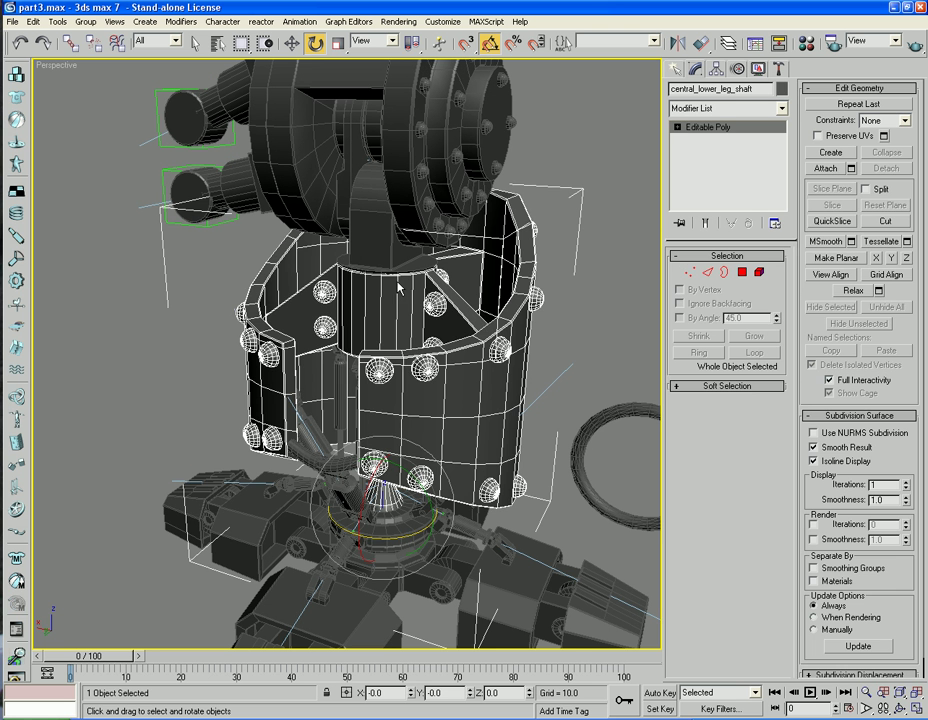
left_click_drag(400, 527, 395, 560)
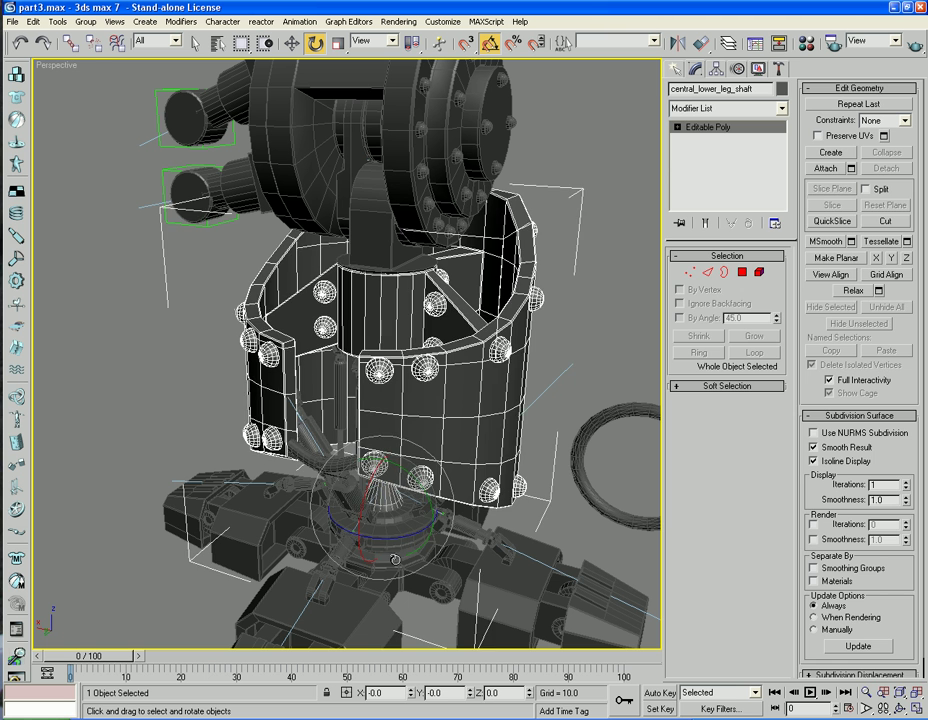
left_click(285, 396)
left_click(284, 395)
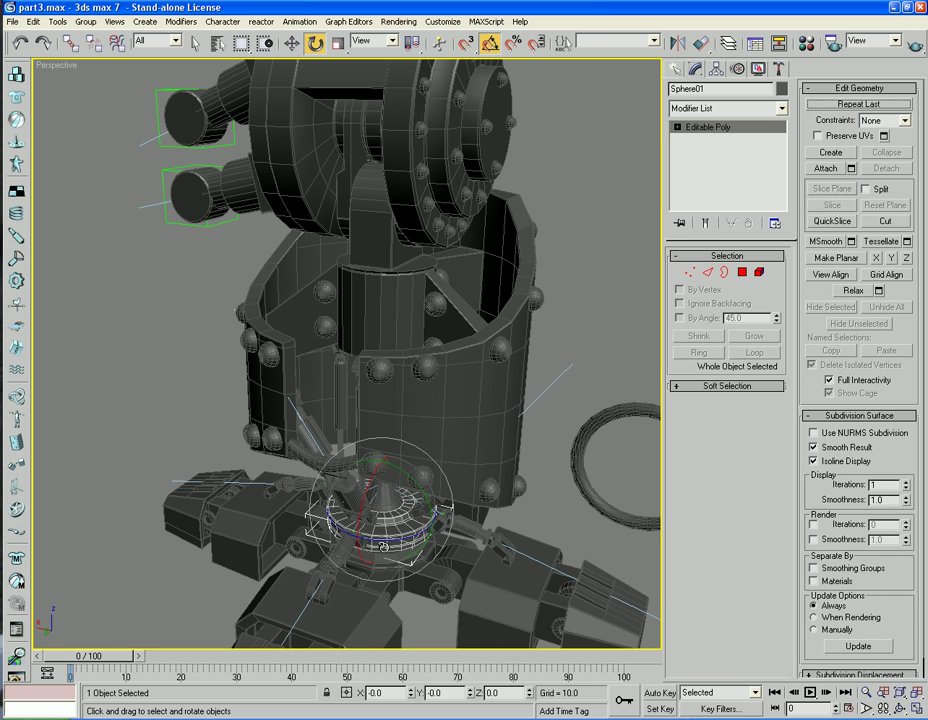
mouse_move(385, 539)
left_mouse_down()
mouse_move(420, 539)
mouse_move(362, 539)
mouse_move(410, 539)
mouse_move(398, 522)
mouse_move(383, 538)
left_mouse_up()
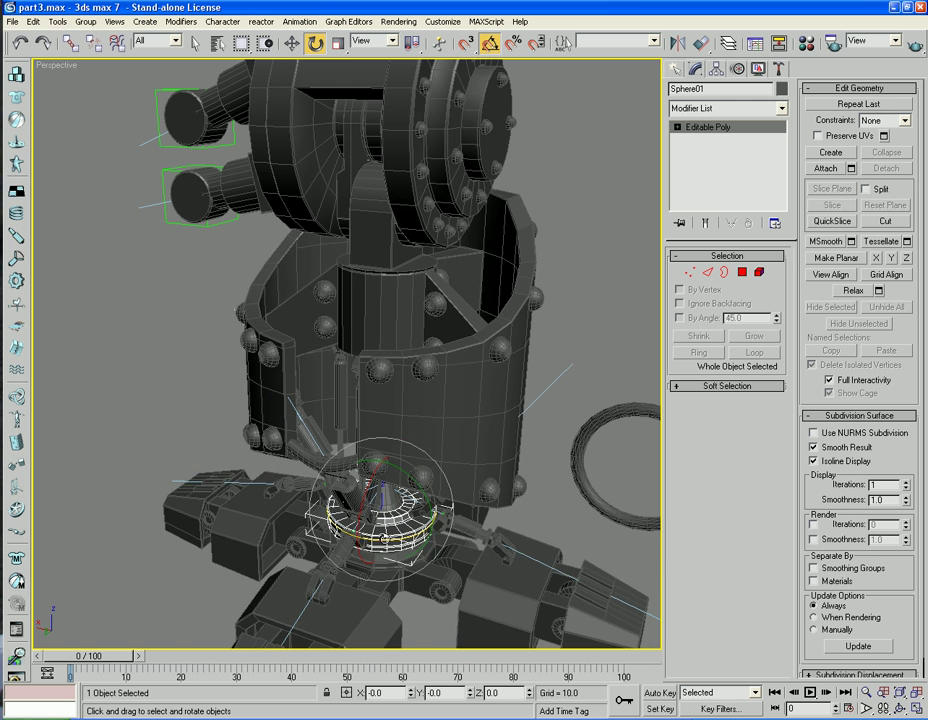
Draw a circle with a radius of about 24.3 in the Top view, centred on the Foothandle circle
middle_click_drag(505, 492, 431, 437, "alt")
key("t")
scroll(410, 428, "up", 5)
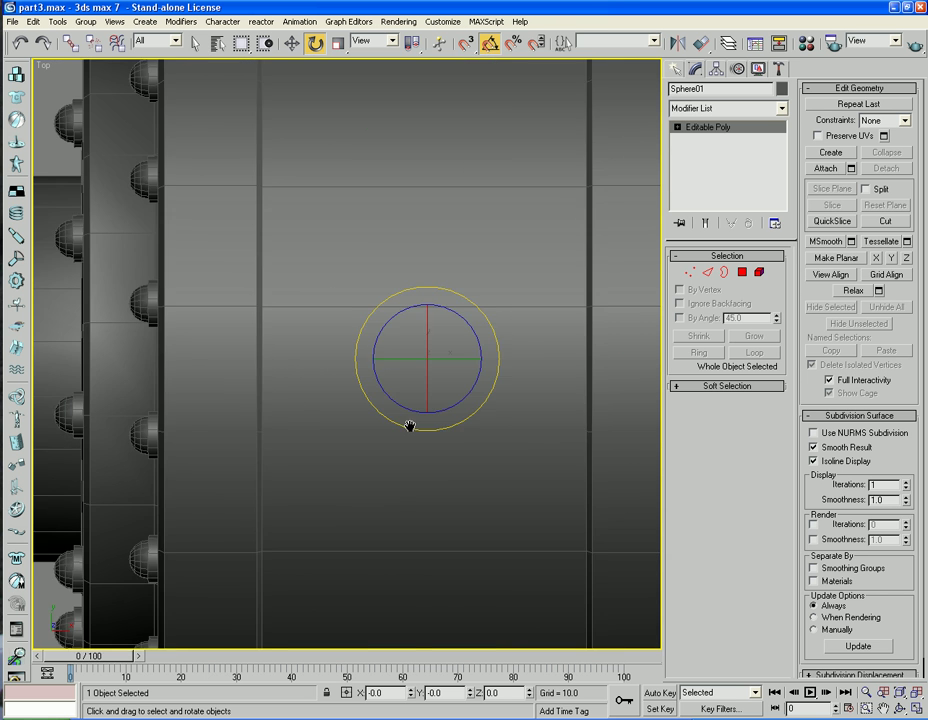
scroll(401, 426, "down", 3)
scroll(401, 426, "down", 6)
middle_click_drag(327, 389, 255, 397)
scroll(388, 395, "up", 3)
left_click(104, 356)
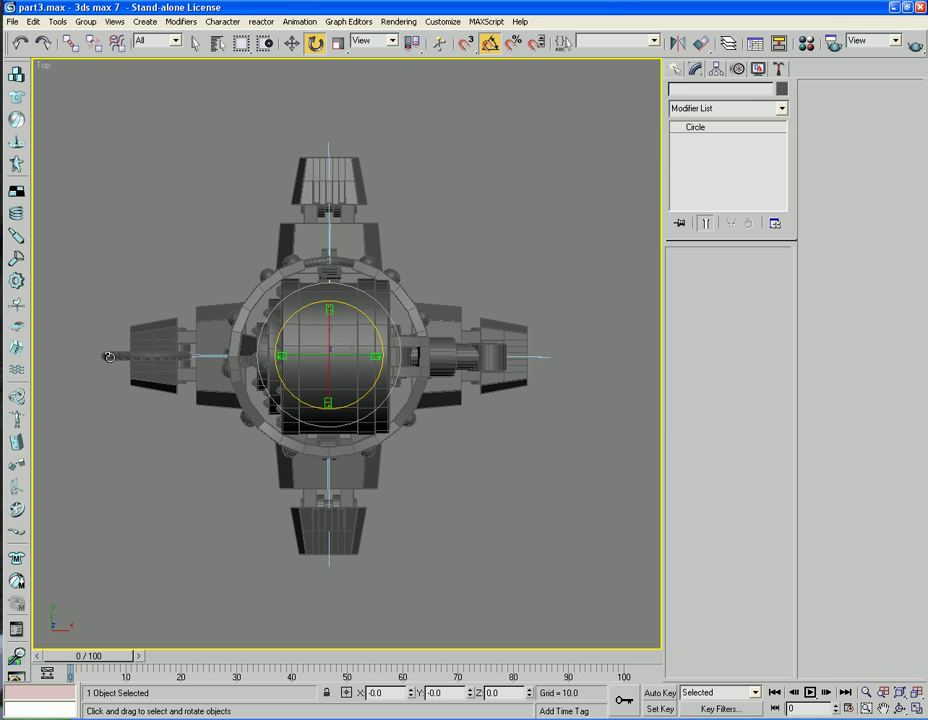
middle_click_drag(137, 462, 255, 450)
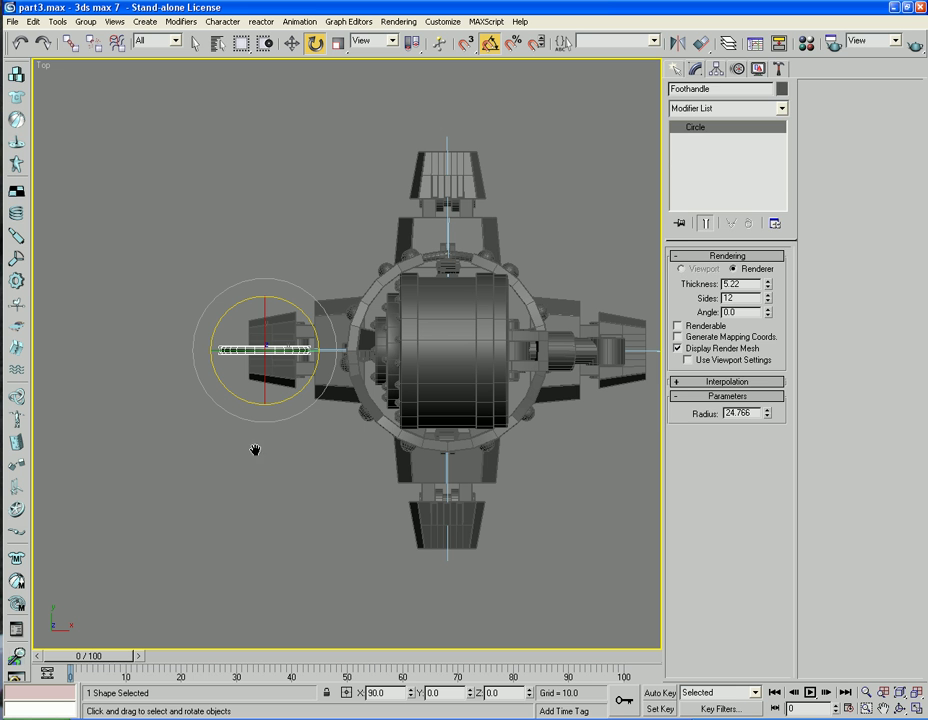
left_click(675, 70)
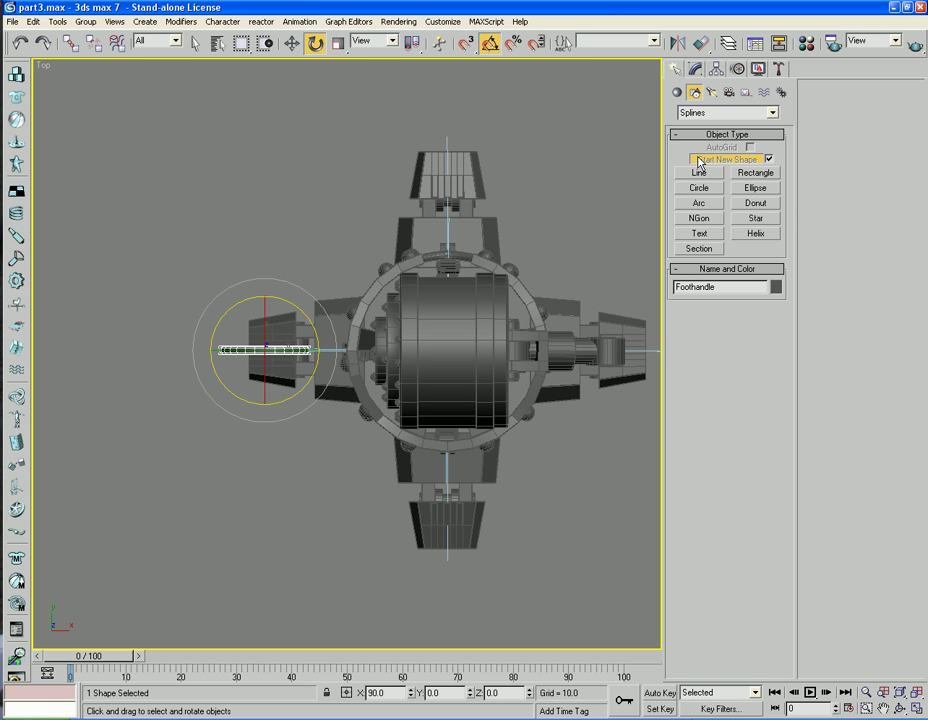
left_click(699, 189)
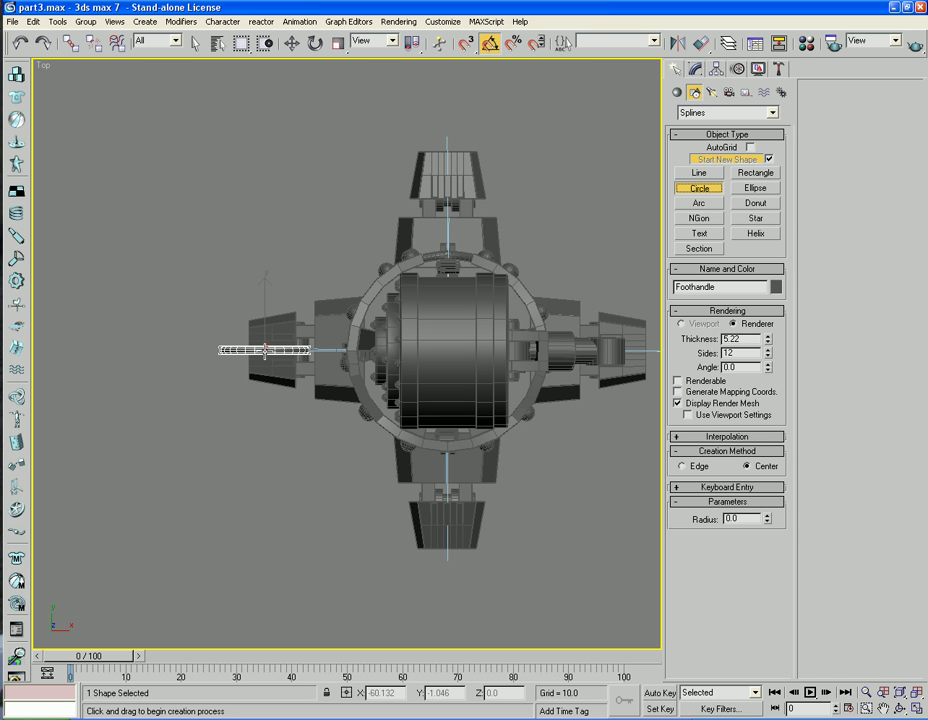
left_click_drag(265, 349, 262, 394)
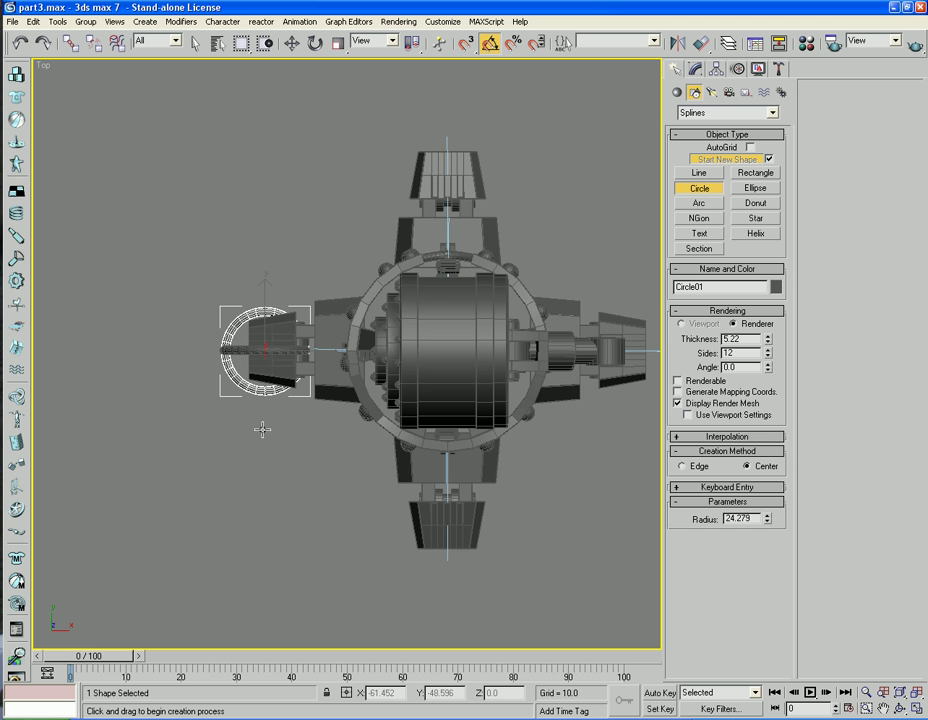
Raise the new circle to about Z 117 so it sits inside the Foothandle, and rename it Footrotation
key("p")
middle_click_drag(244, 495, 277, 414, "alt")
key("w")
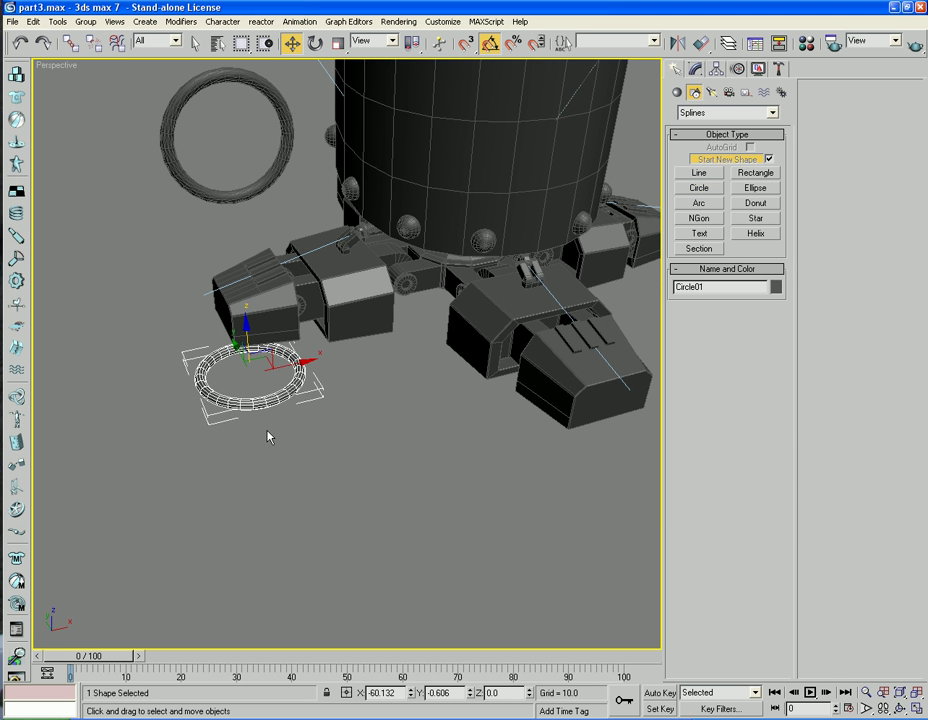
left_click_drag(262, 357, 250, 172)
middle_click_drag(186, 275, 117, 340, "alt")
key("shift+z")
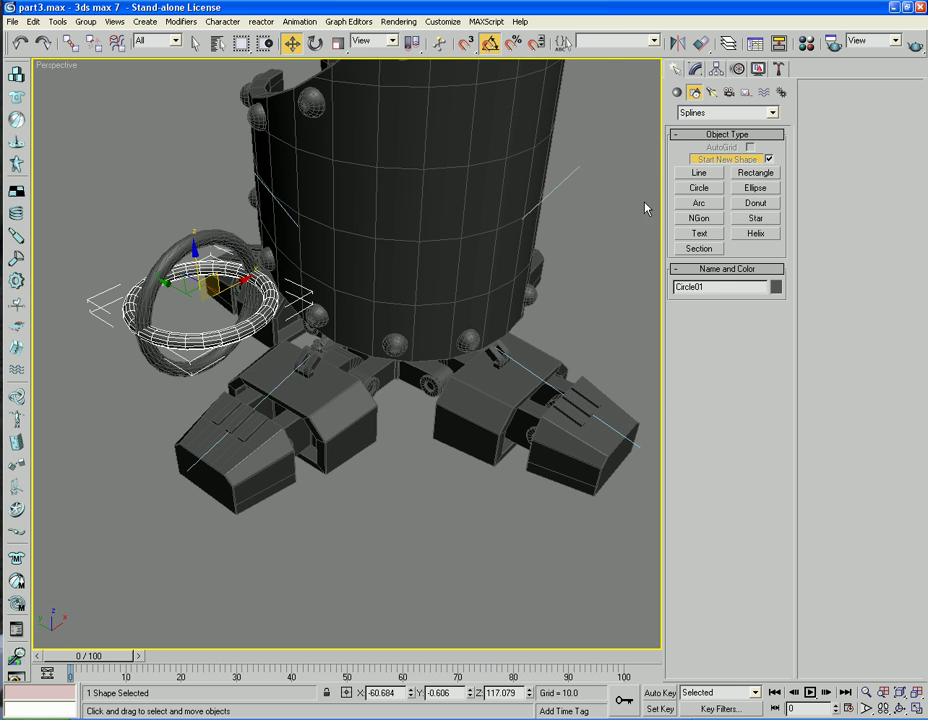
left_click(705, 72)
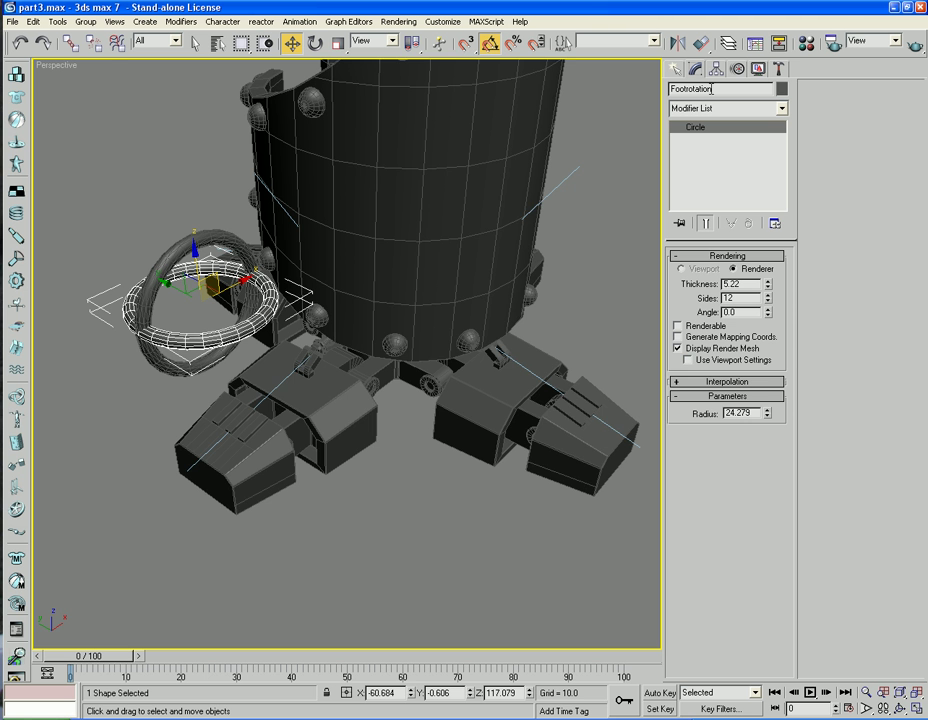
Move the Footrotation circle above the top of the leg, to about X 51.9 and Z 319.7
middle_click_drag(486, 406, 402, 456, "alt")
scroll(415, 486, "down", 5)
scroll(402, 454, "up", 4)
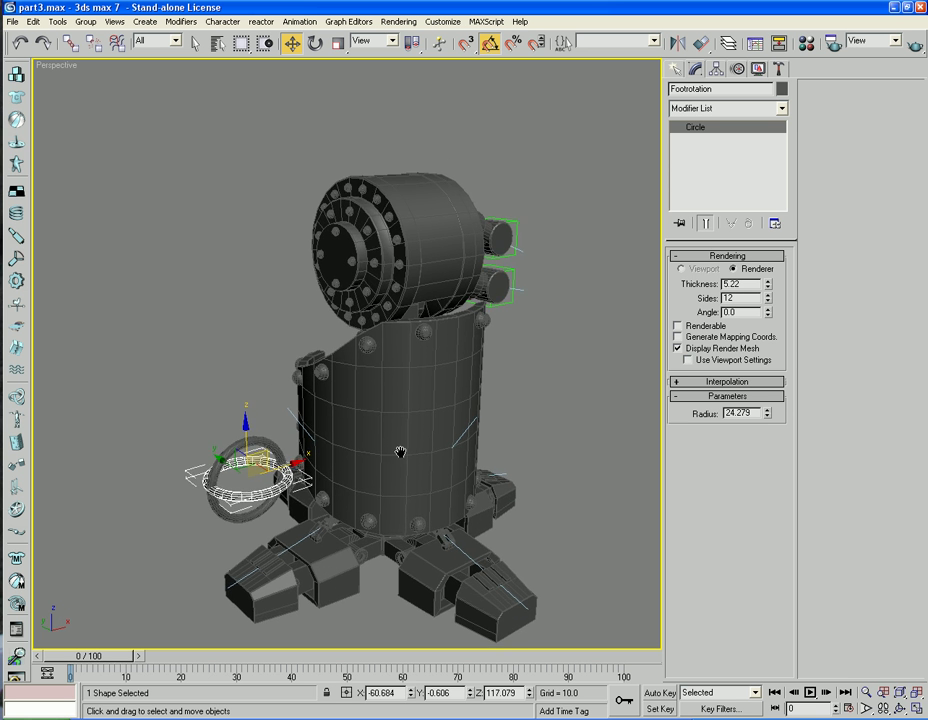
middle_click_drag(435, 503, 433, 453, "alt")
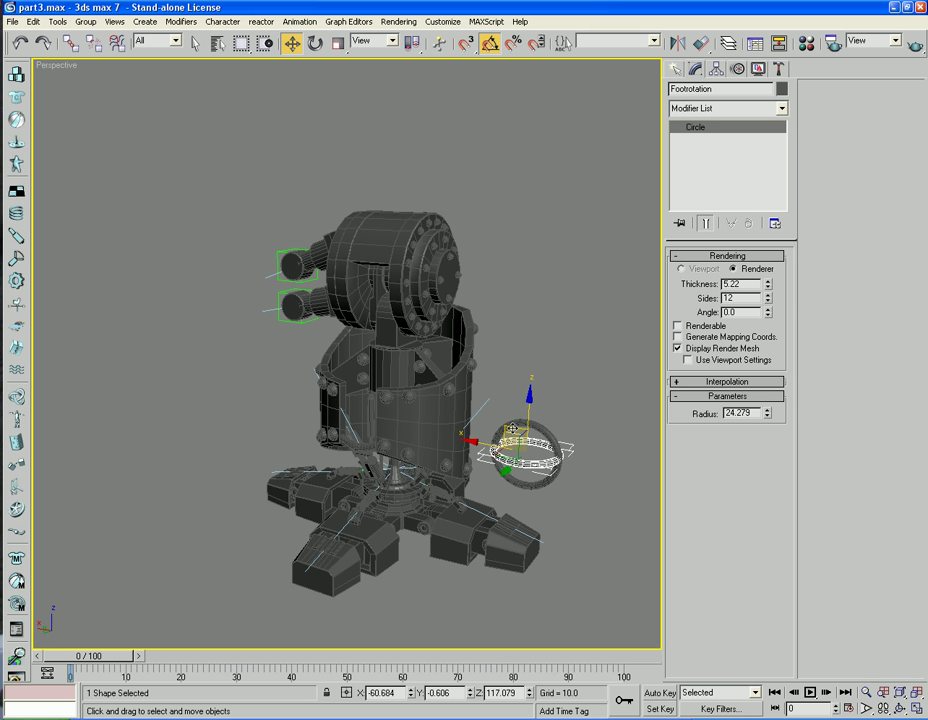
left_click_drag(512, 428, 397, 155)
key("t")
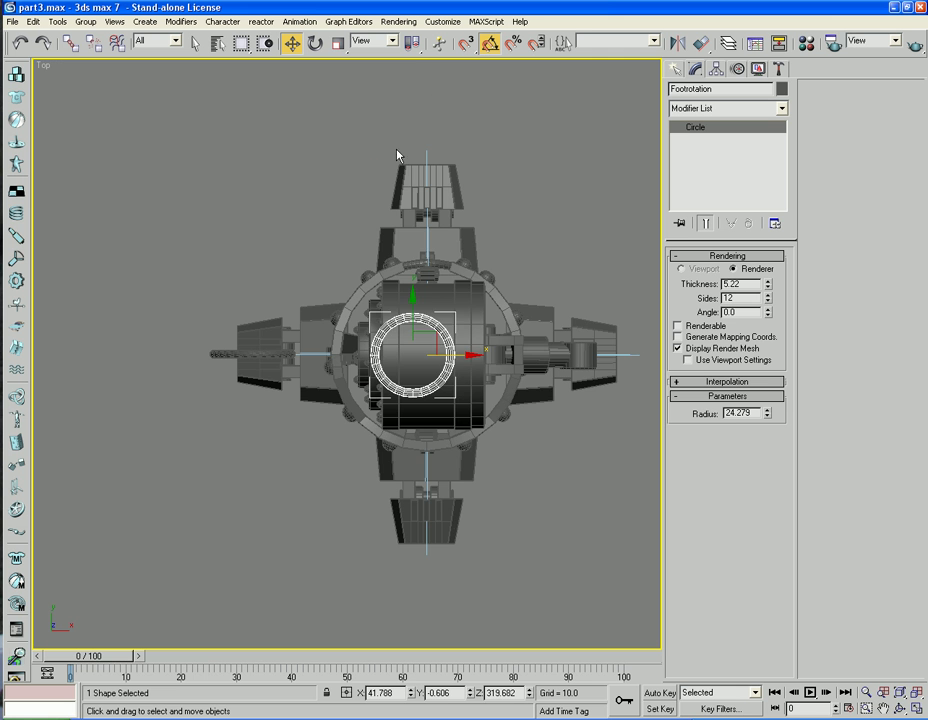
left_click_drag(458, 354, 465, 342)
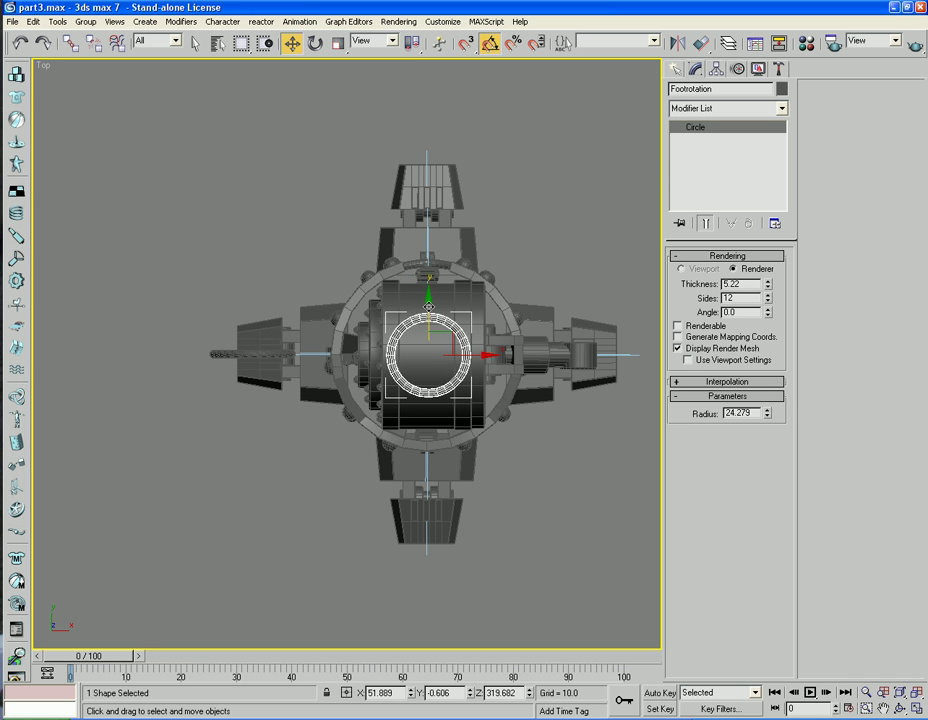
Examine the Footrotation circle's alignment over the leg in wireframe from above and shaded in Perspective
key("F3")
scroll(440, 310, "up", 5)
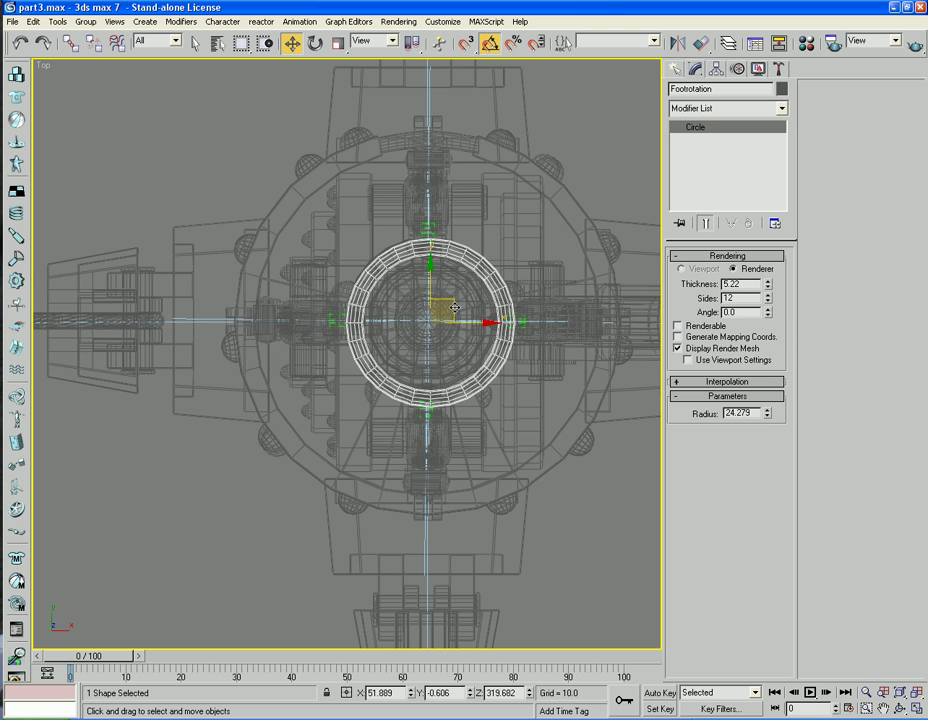
key("p")
key("z")
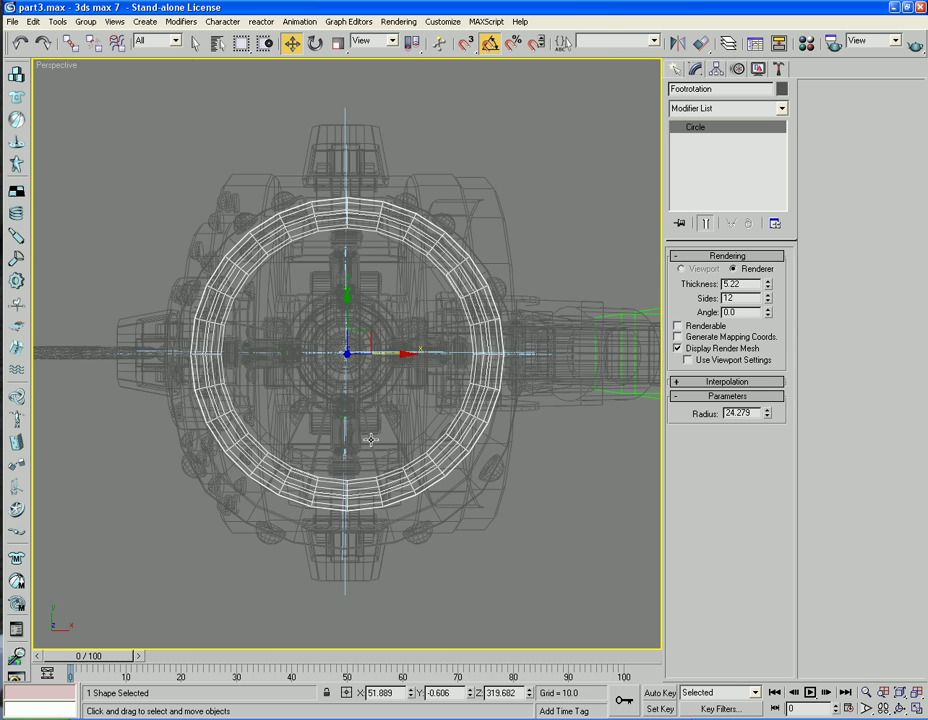
mouse_move(371, 439)
middle_mouse_down("alt")
mouse_move(405, 418)
mouse_move(391, 372)
mouse_move(518, 346)
middle_mouse_up("alt")
scroll(391, 372, "down", 5)
key("F3")
middle_click_drag(411, 468, 362, 362, "alt")
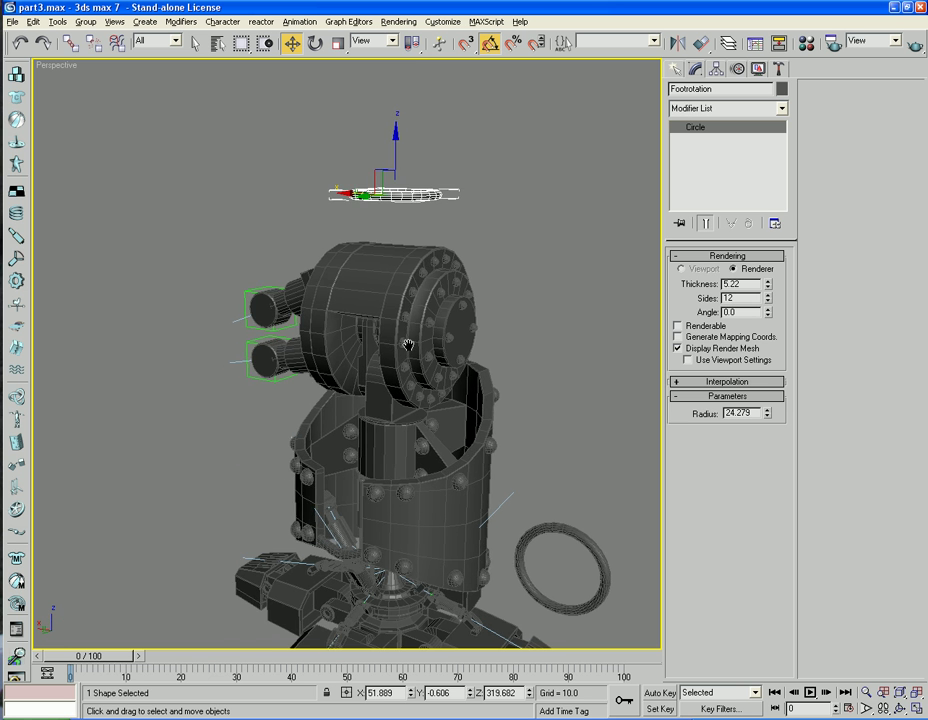
Nudge Top_Leg_Top_pivot towards the leg's central axis in the wireframe Top view, to about X 50.3, Y 0.2
left_click(368, 376)
middle_click_drag(480, 321, 441, 325, "alt")
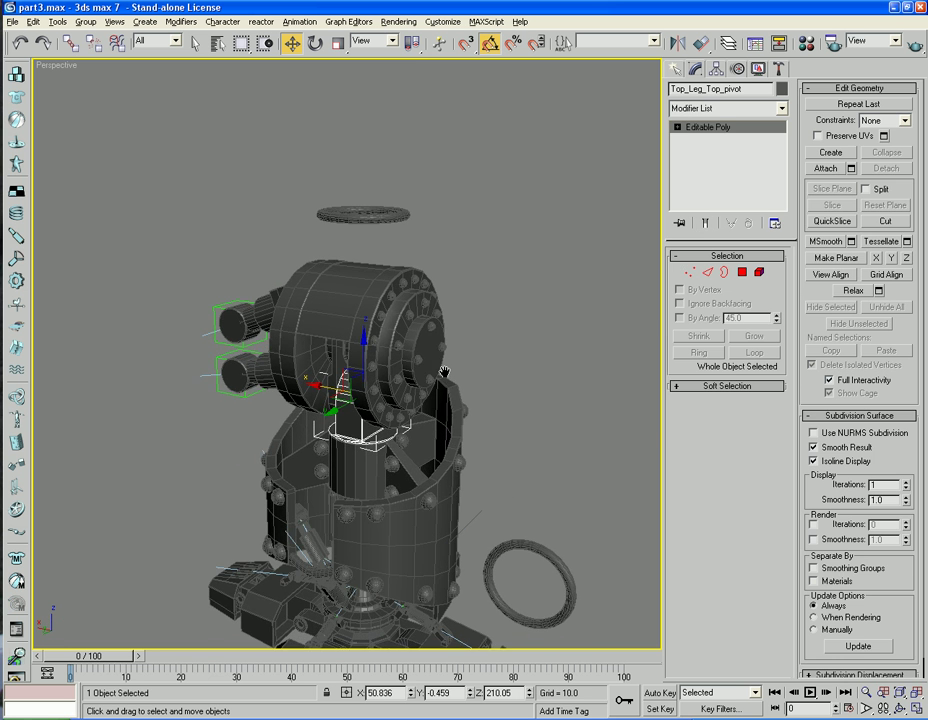
key("t")
key("F3")
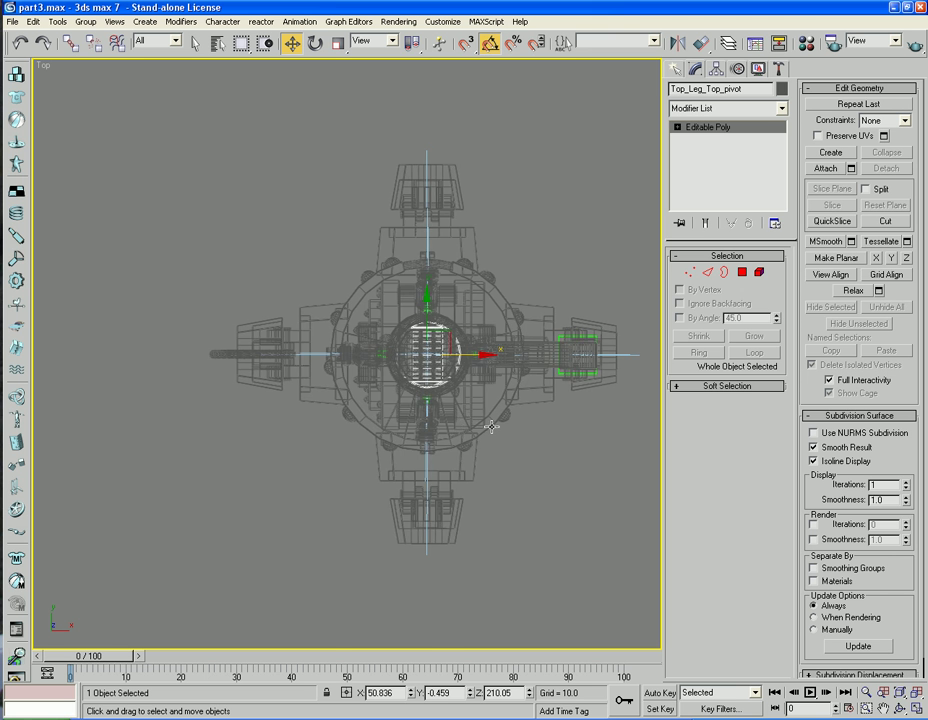
scroll(452, 420, "up", 5)
scroll(444, 410, "up", 2)
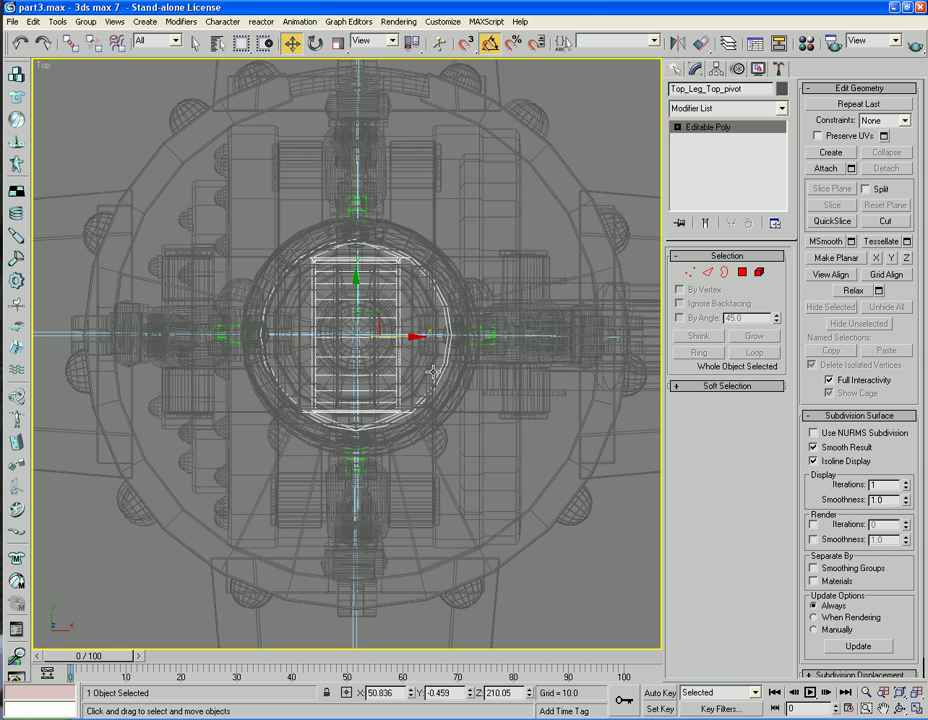
left_click_drag(379, 322, 378, 320)
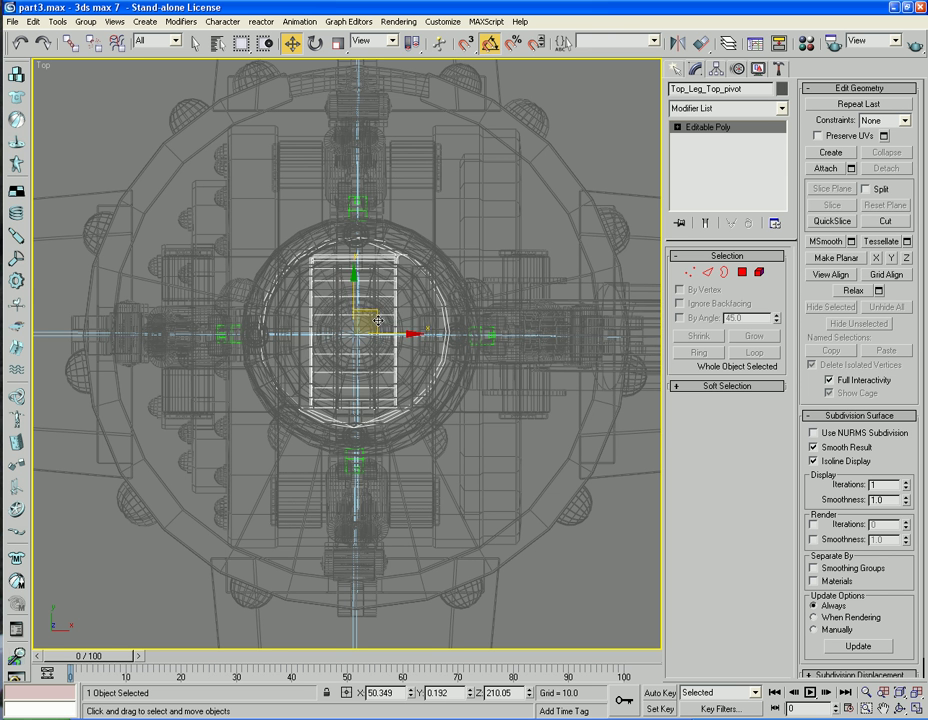
Move the Footrotation circle along X to about 50.6 in the Top view to centre it over the leg
left_click(328, 205)
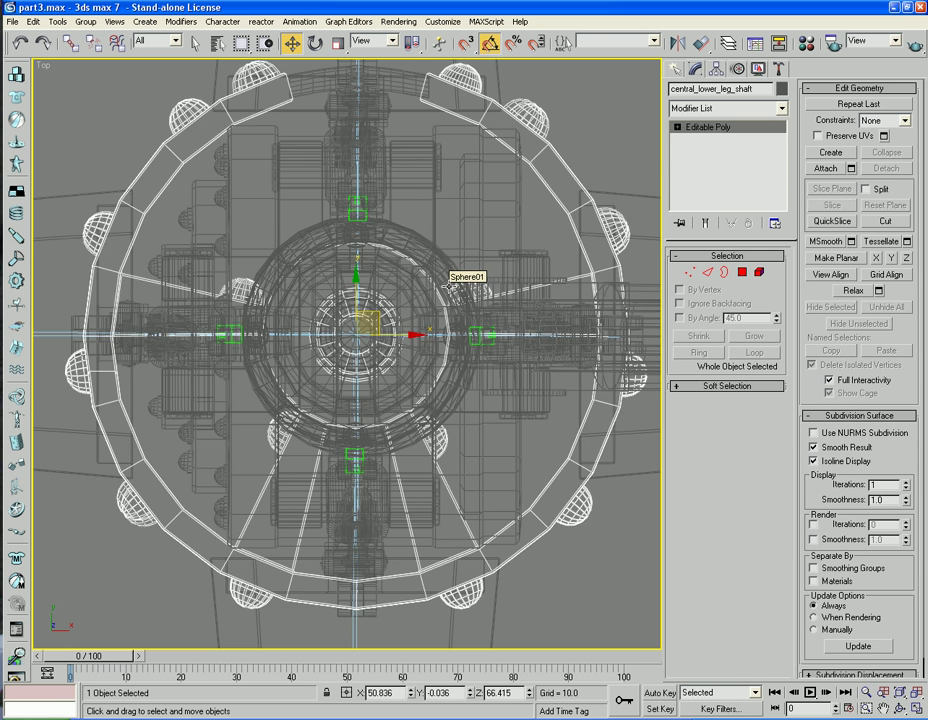
left_click(450, 287)
left_click(450, 287)
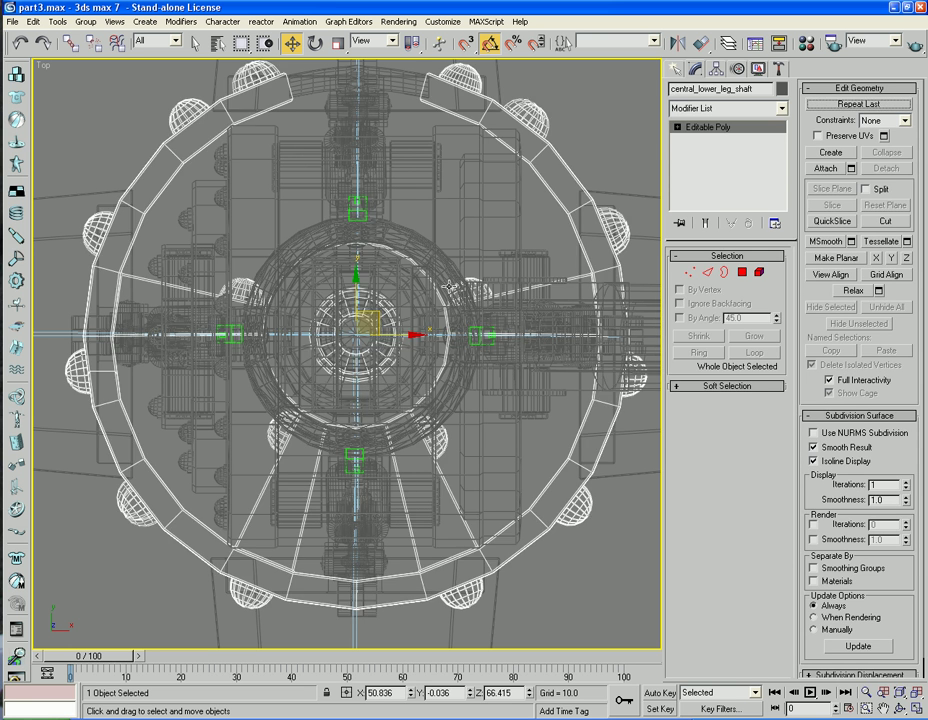
left_click(450, 287)
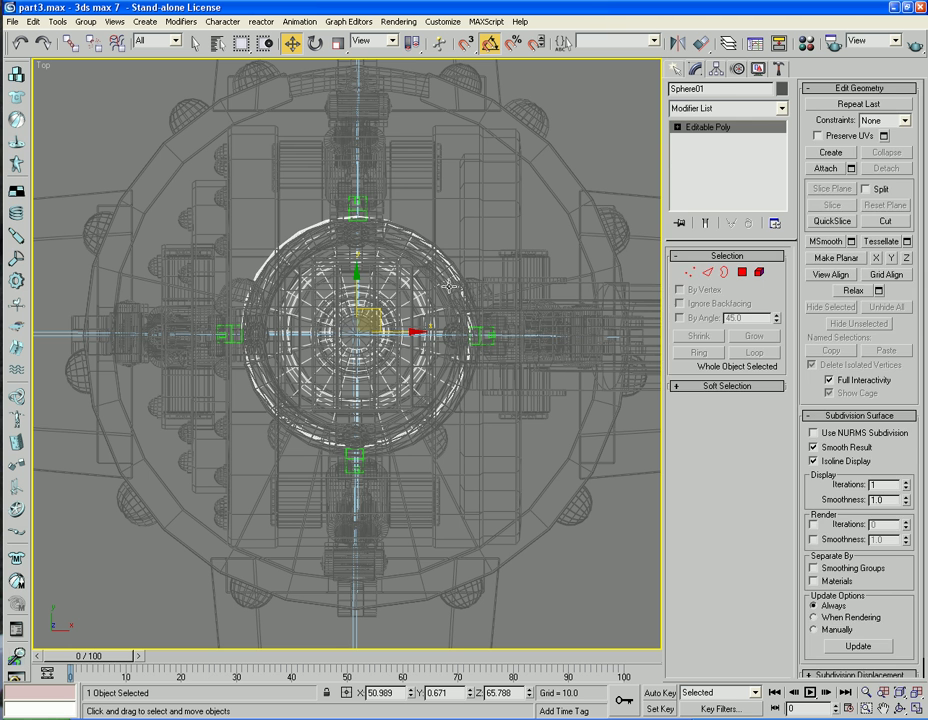
key("ctrl+a")
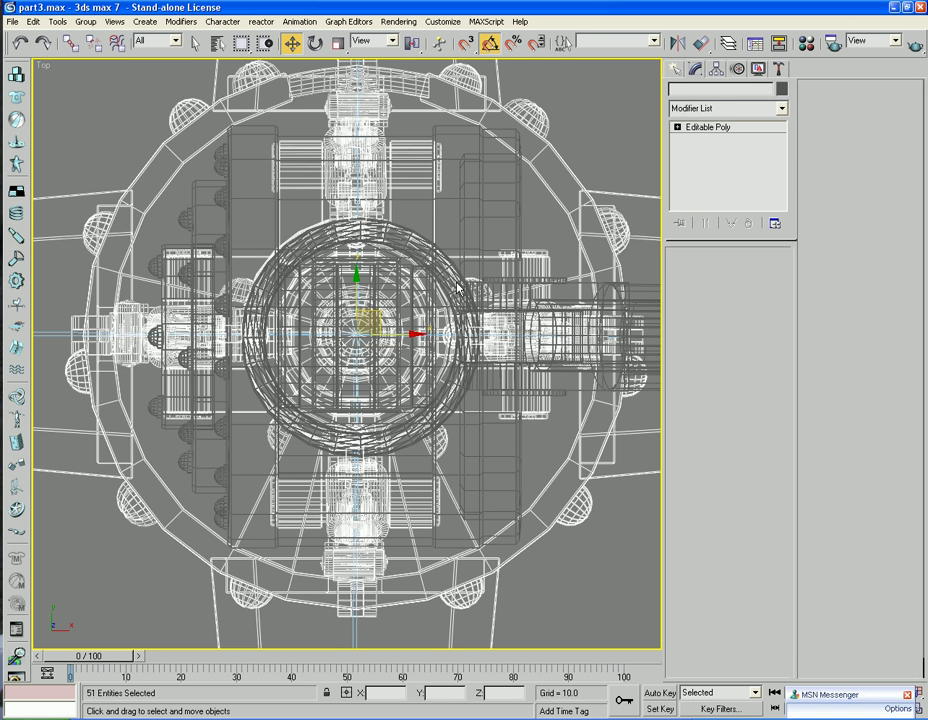
key("ctrl+z")
left_click(447, 280)
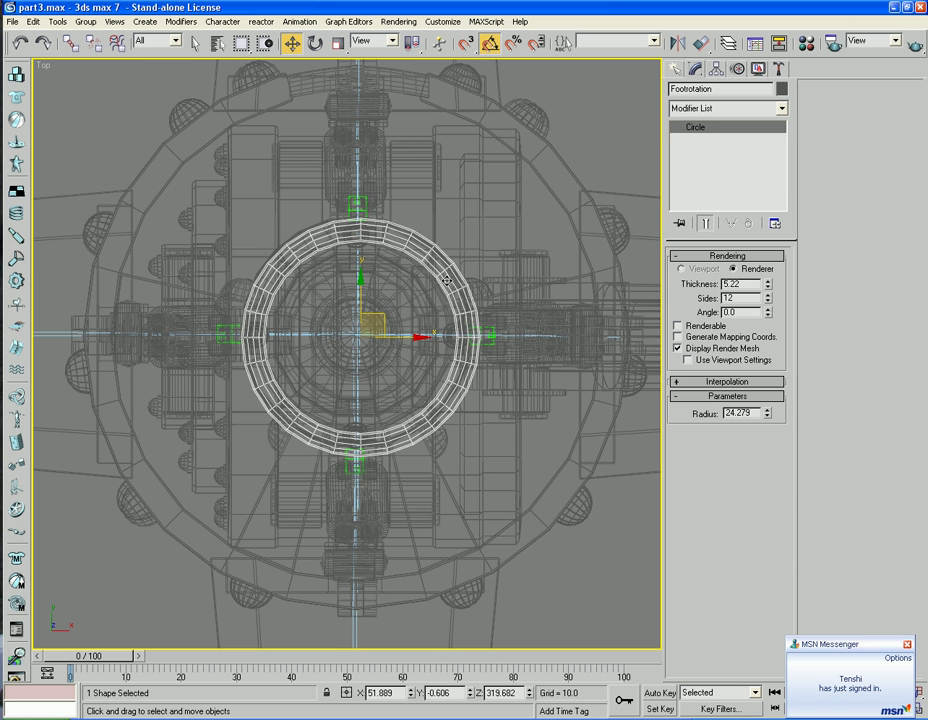
left_click_drag(418, 336, 412, 335)
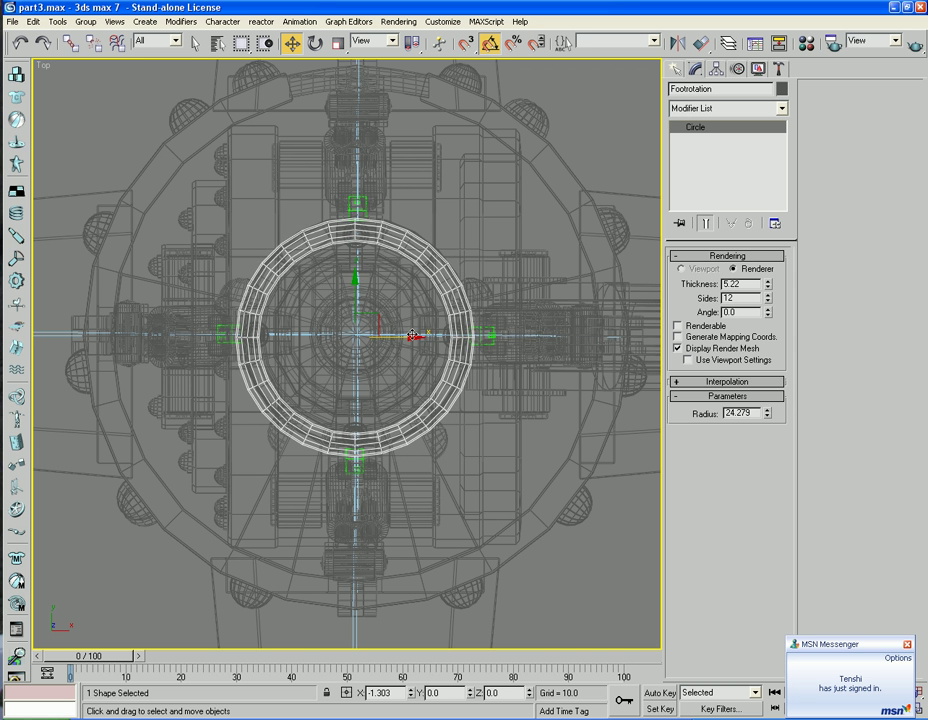
Deselect everything and examine the centred Footrotation circle over the whole leg in the shaded Perspective view
key("p")
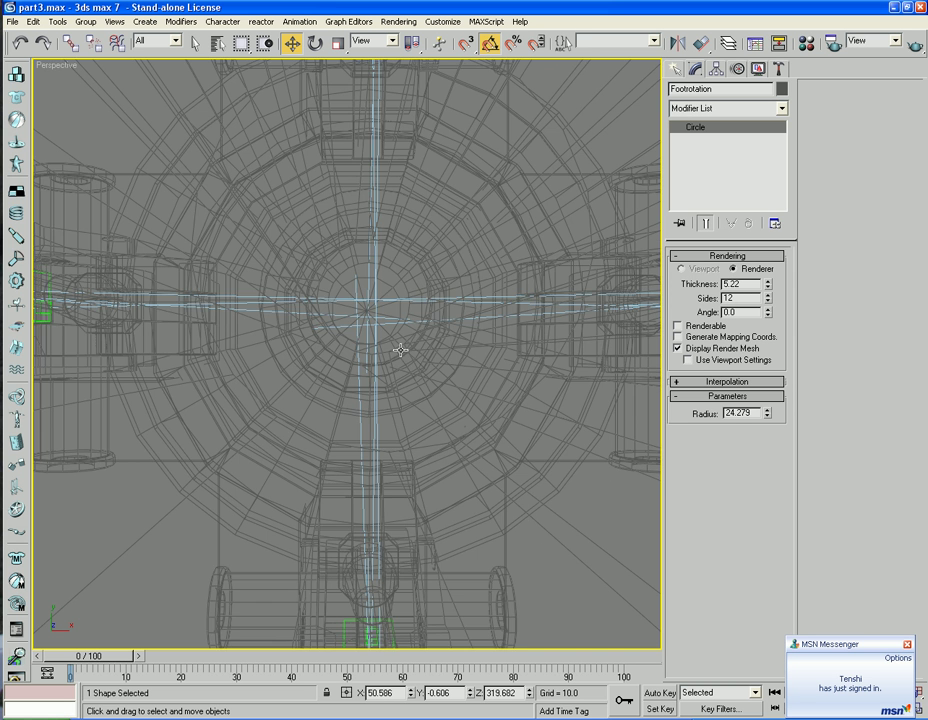
key("z")
left_click(509, 507)
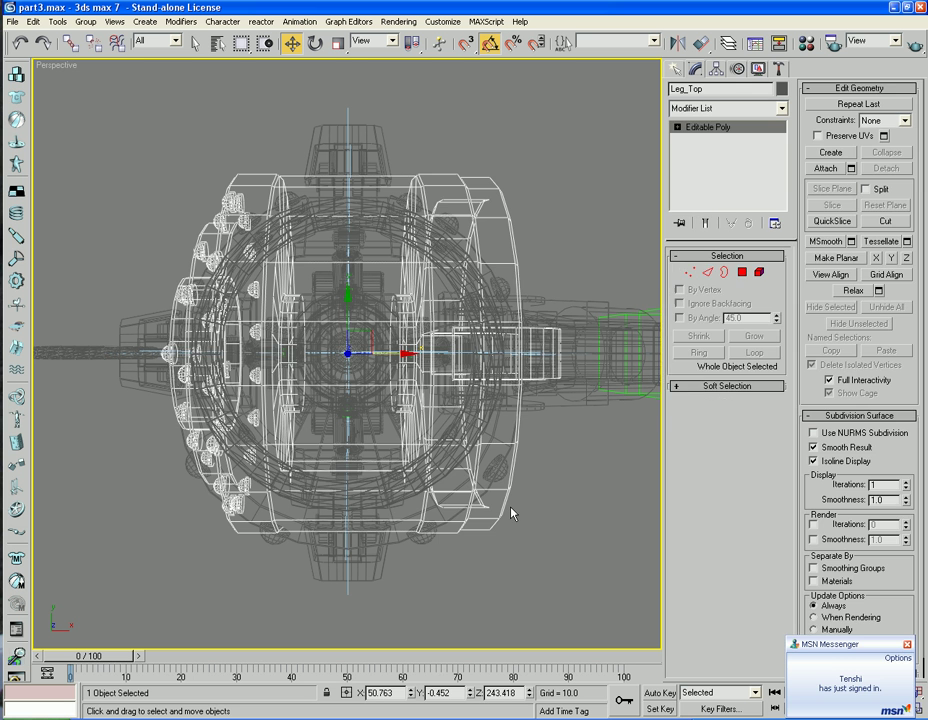
left_click(613, 563)
key("Right")
key("Right")
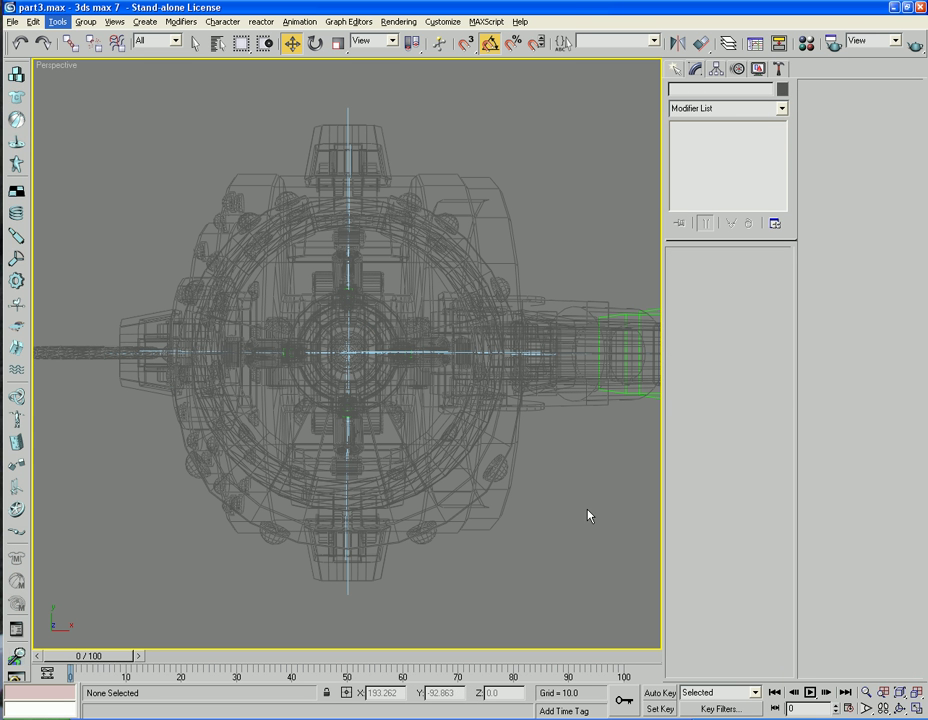
key("Escape")
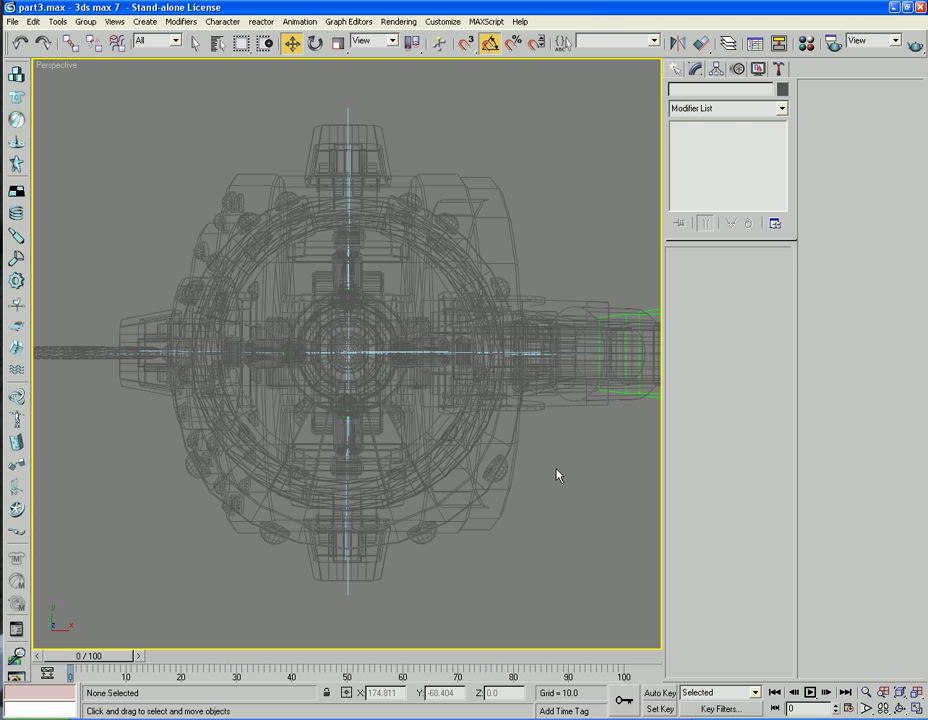
scroll(558, 478, "down", 5)
key("F3")
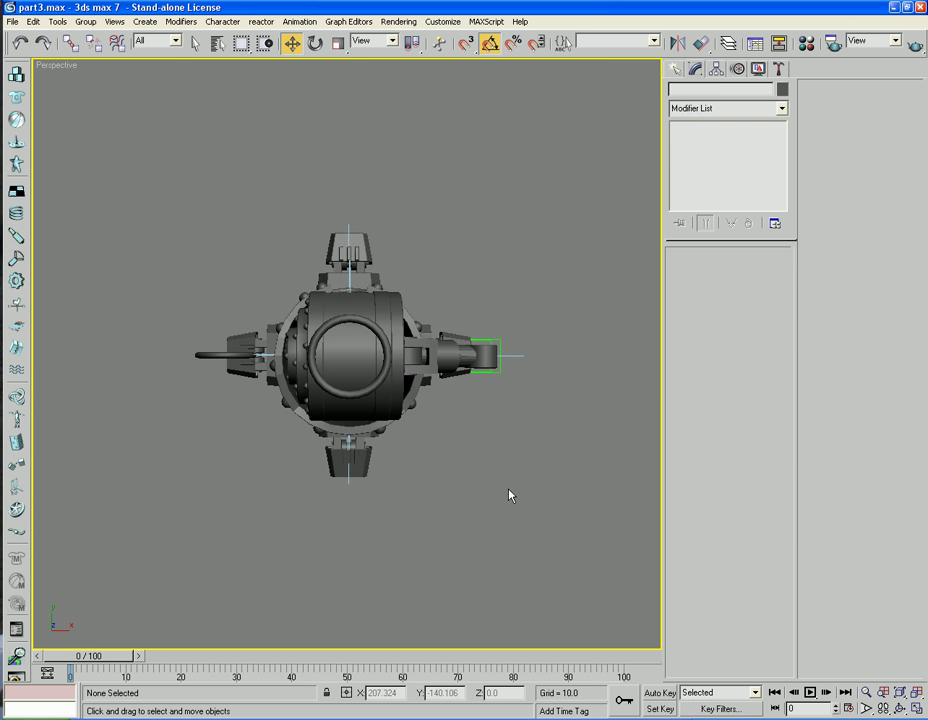
Link central_lower_leg_shaft to the Footrotation circle above the leg as its parent
middle_click_drag(491, 484, 235, 378, "alt")
middle_click_drag(289, 364, 297, 354, "alt")
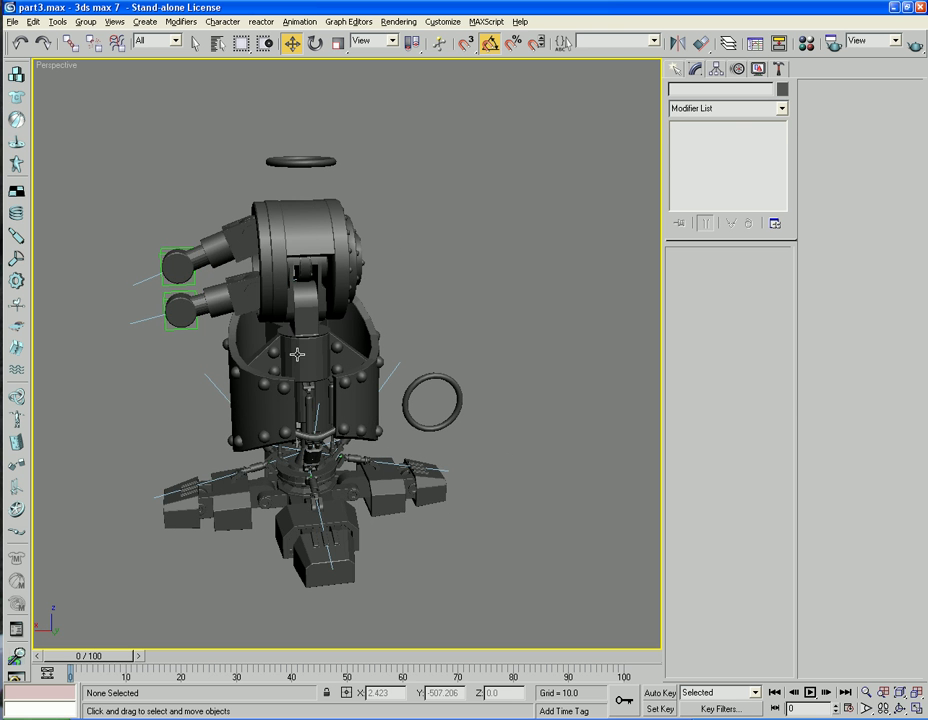
left_click(303, 325)
middle_click_drag(385, 325, 354, 330, "alt")
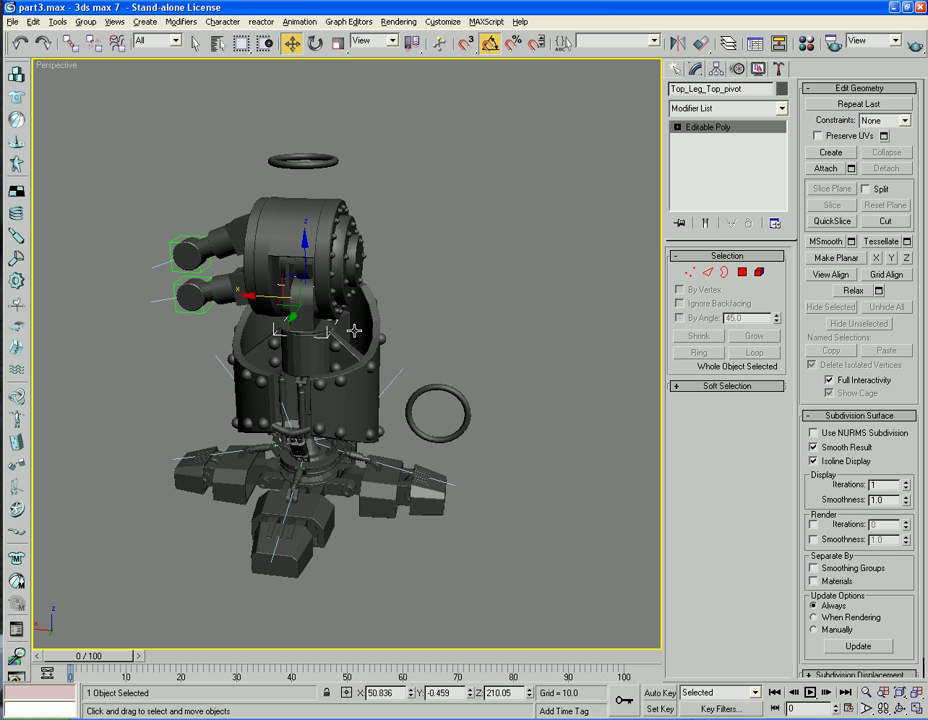
left_click(314, 364)
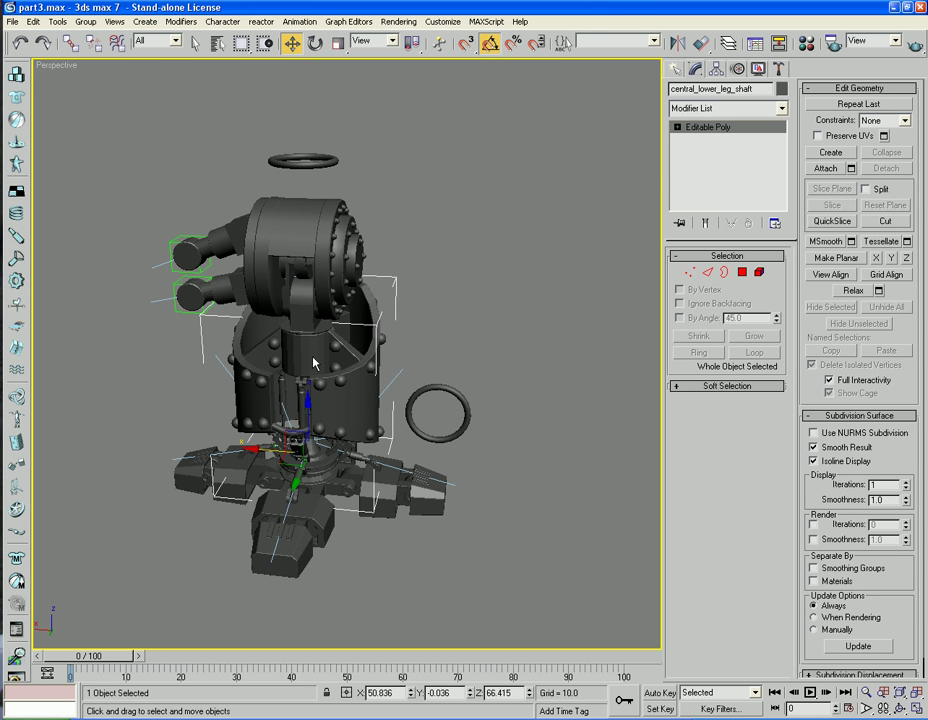
left_click(70, 43)
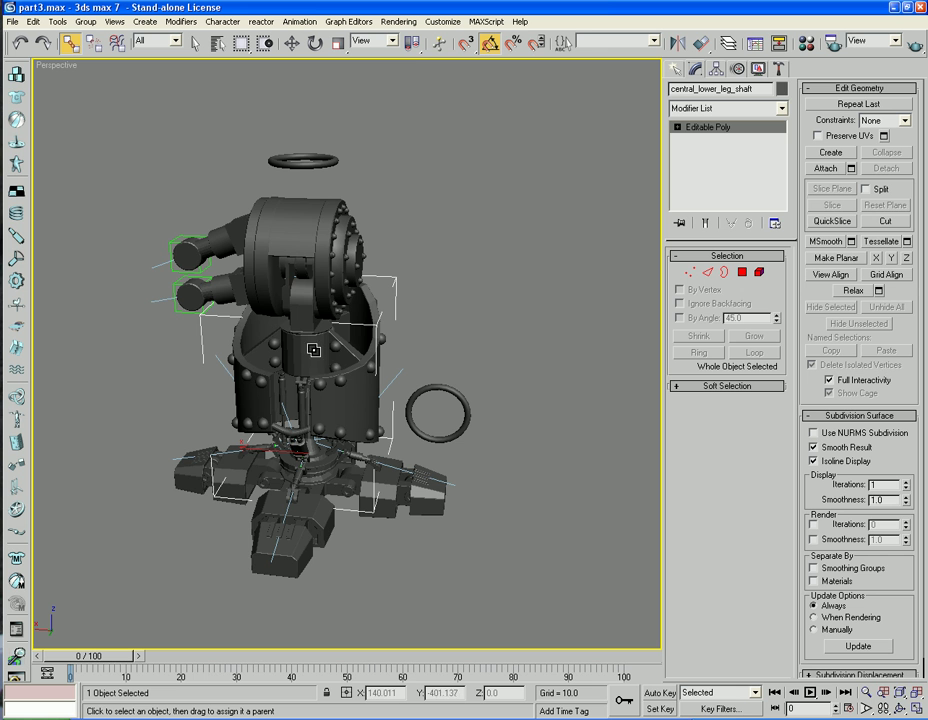
left_click_drag(312, 440, 316, 176)
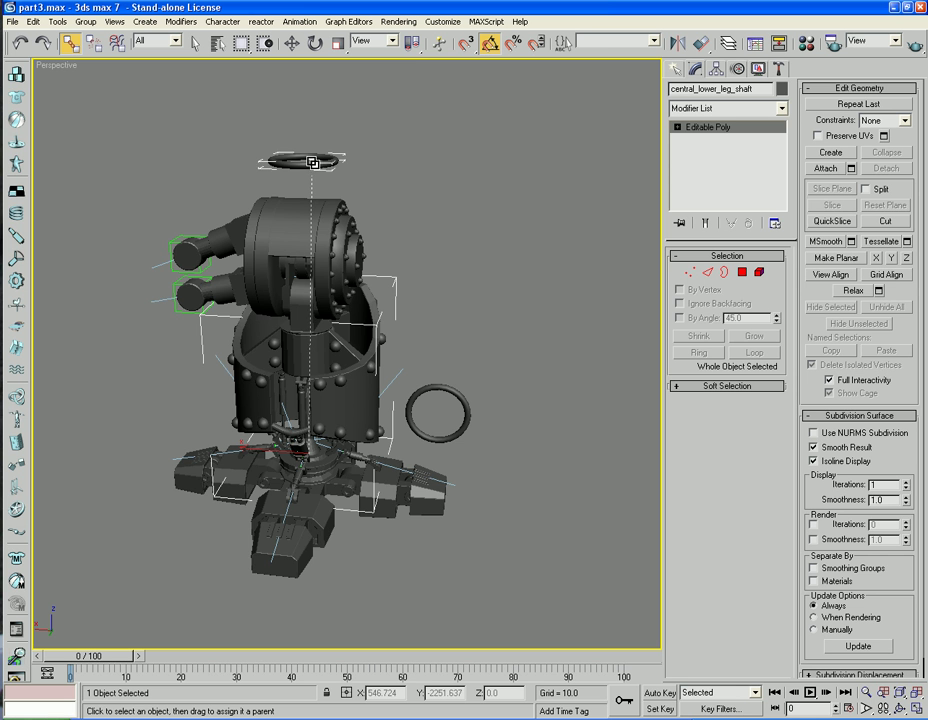
Test-rotate the Footrotation circle about Z, up to 25 degrees, to check which leg parts follow, and revert the rotation
middle_click_drag(483, 176, 344, 118, "alt")
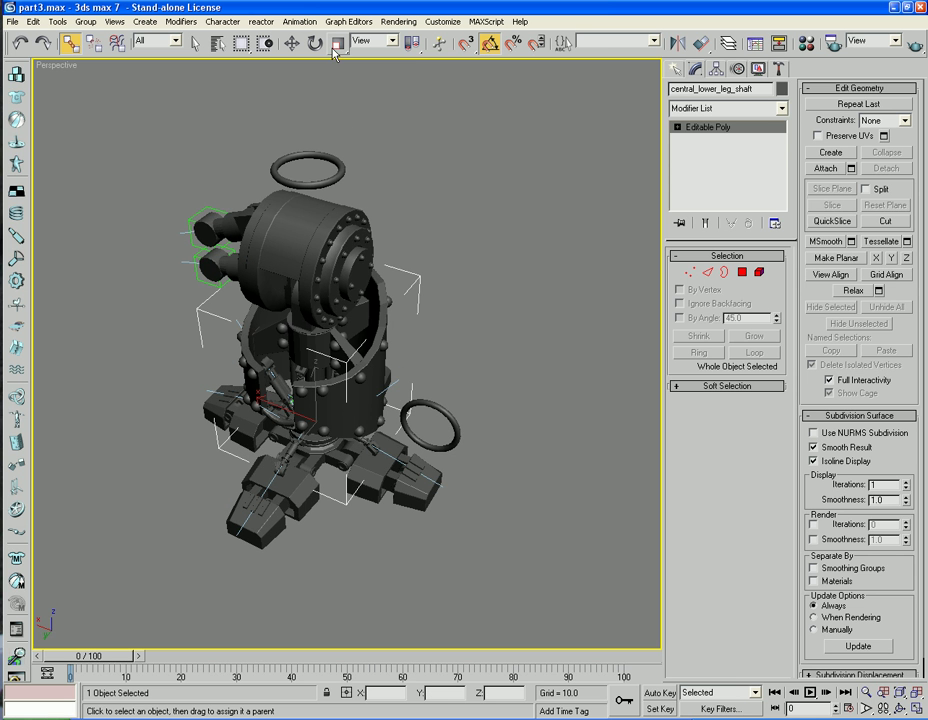
left_click(282, 174)
left_click(315, 43)
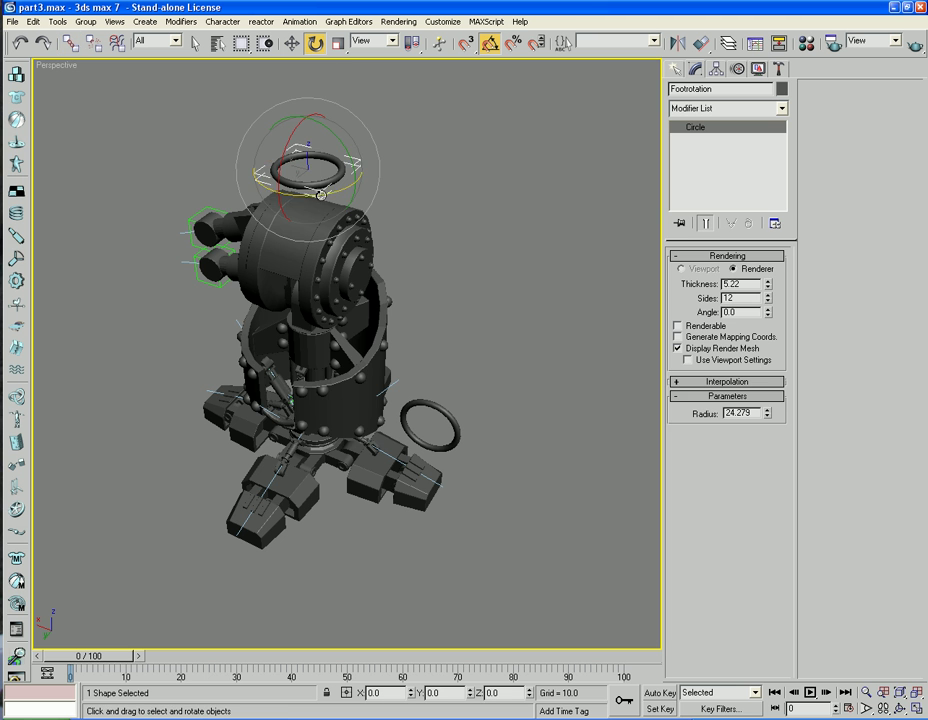
left_click_drag(328, 186, 309, 195)
key("ctrl+z")
key("ctrl+z")
middle_click_drag(368, 201, 377, 231, "alt")
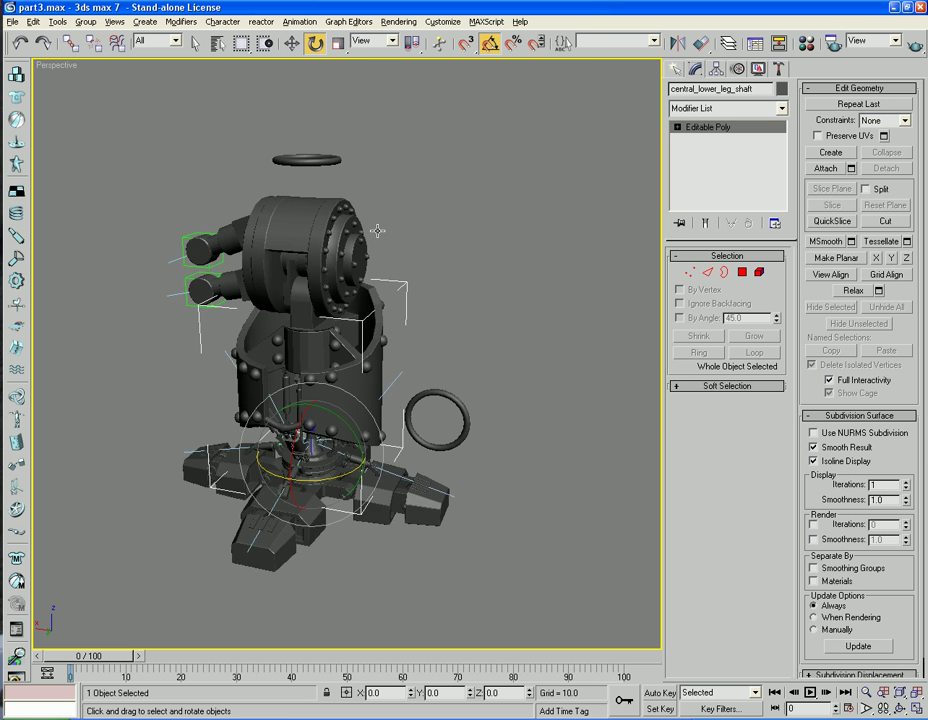
left_click(322, 160)
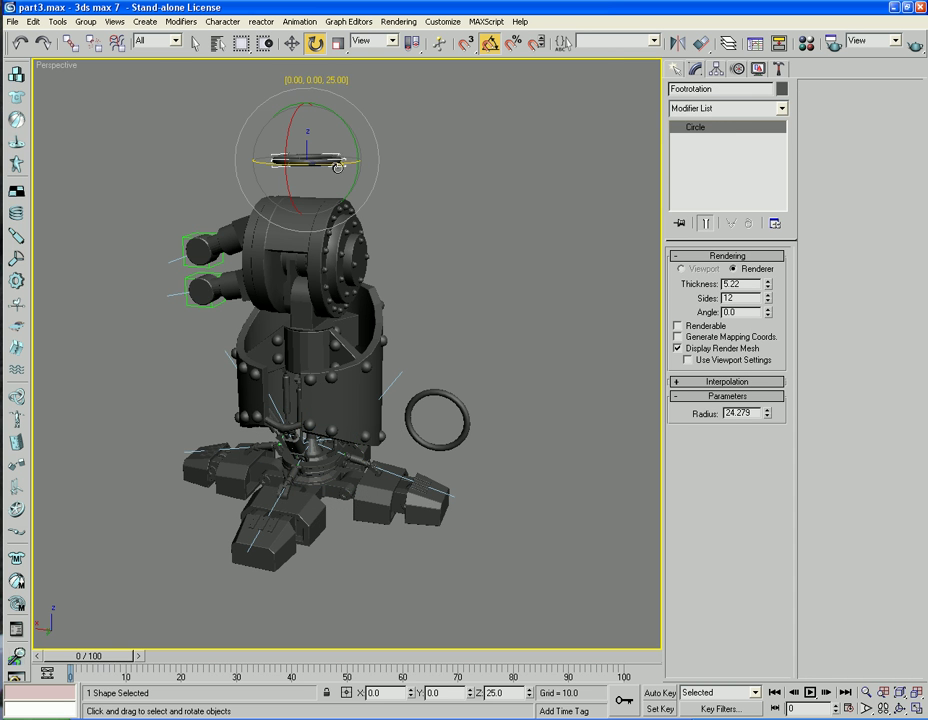
middle_click_drag(262, 296, 242, 305, "alt")
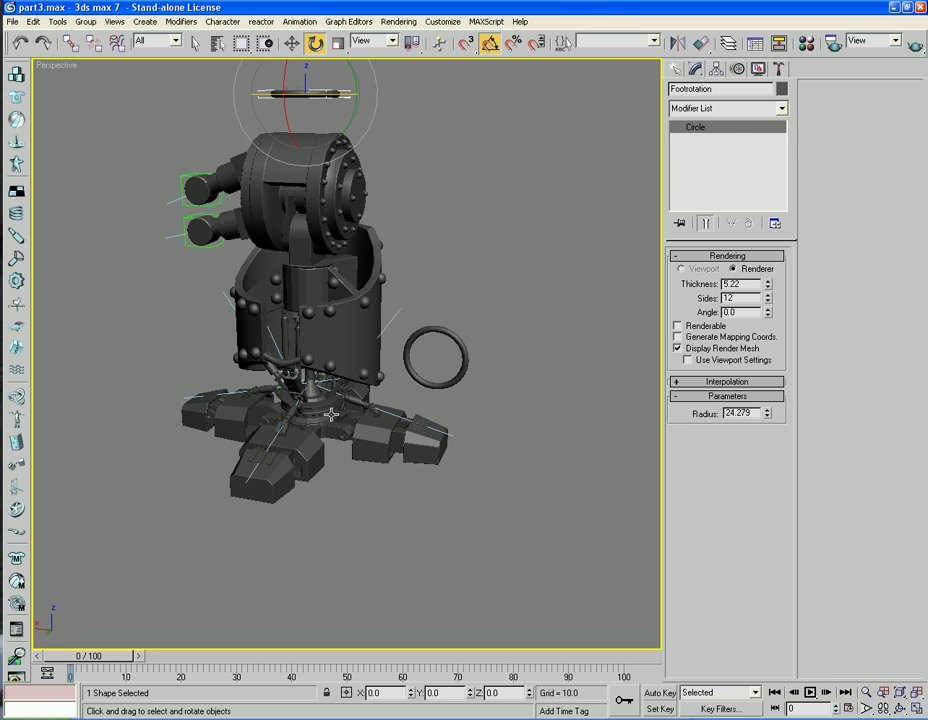
Test-rotate Foothub_01 and Sphere01 at the base of the leg about Z to find which part carries the foot
left_click(330, 416)
mouse_move(323, 448)
left_mouse_down()
mouse_move(335, 447)
mouse_move(323, 447)
left_mouse_up()
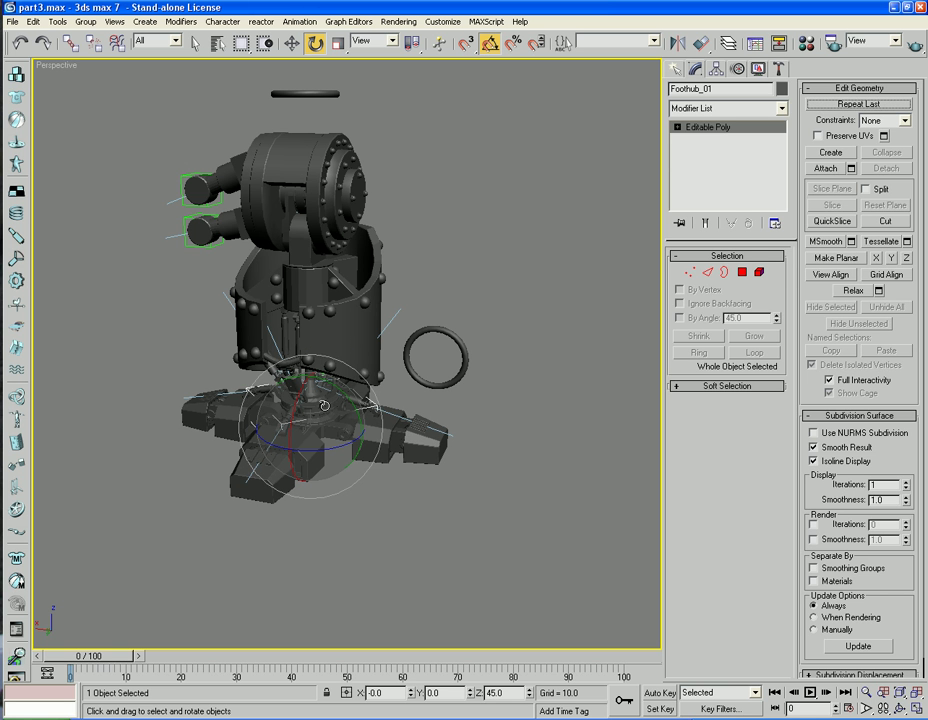
left_click(324, 405)
left_click(320, 402)
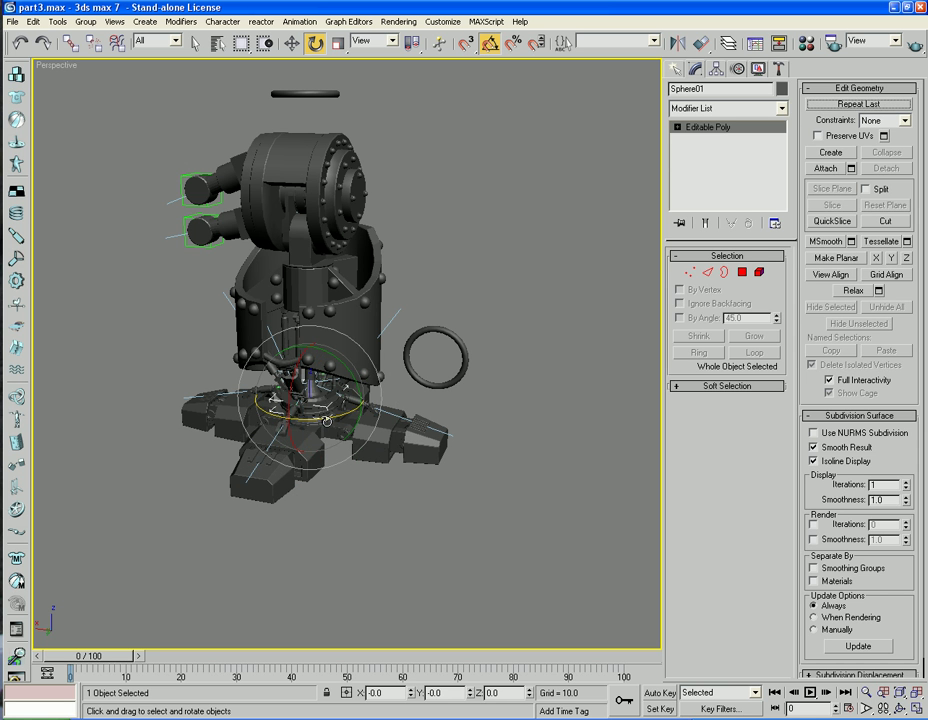
left_click_drag(318, 410, 323, 421)
Link Sphere01 at the base of the leg to the Footrotation circle
left_click(67, 44)
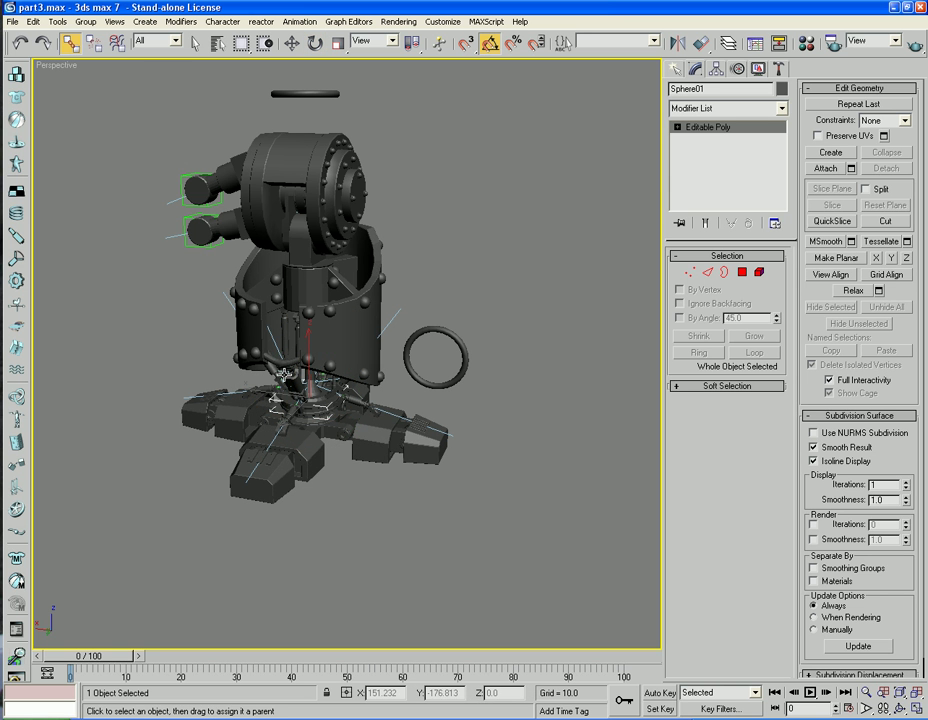
left_click_drag(315, 413, 316, 95)
middle_click_drag(379, 117, 383, 141, "alt")
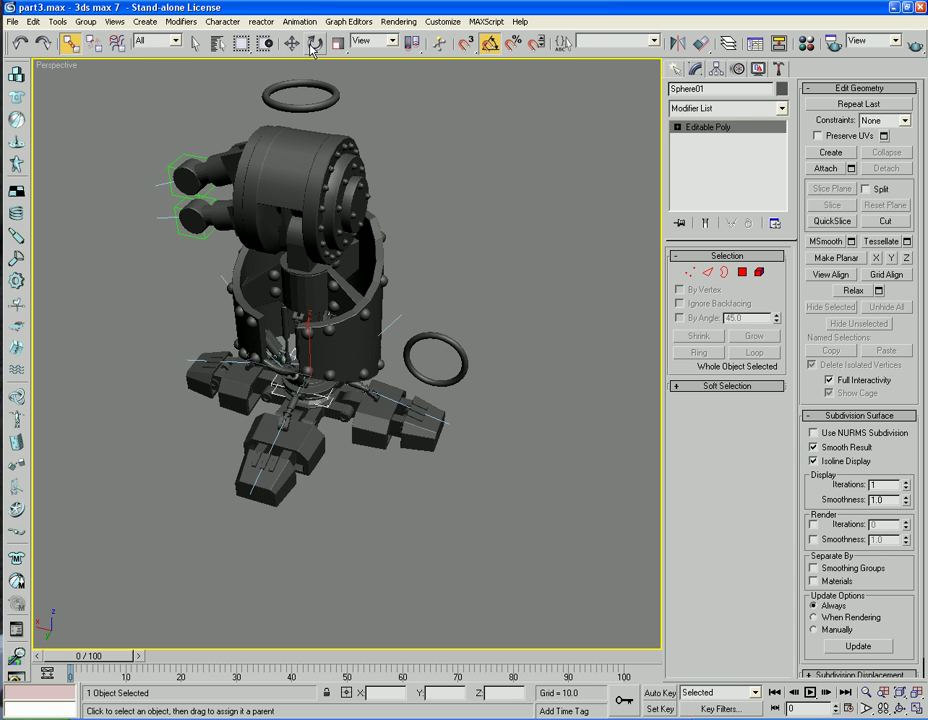
Test-rotate the Footrotation circle slightly about Z to check that the lower leg and foot turn together, and revert it
left_click(315, 44)
left_click(305, 110)
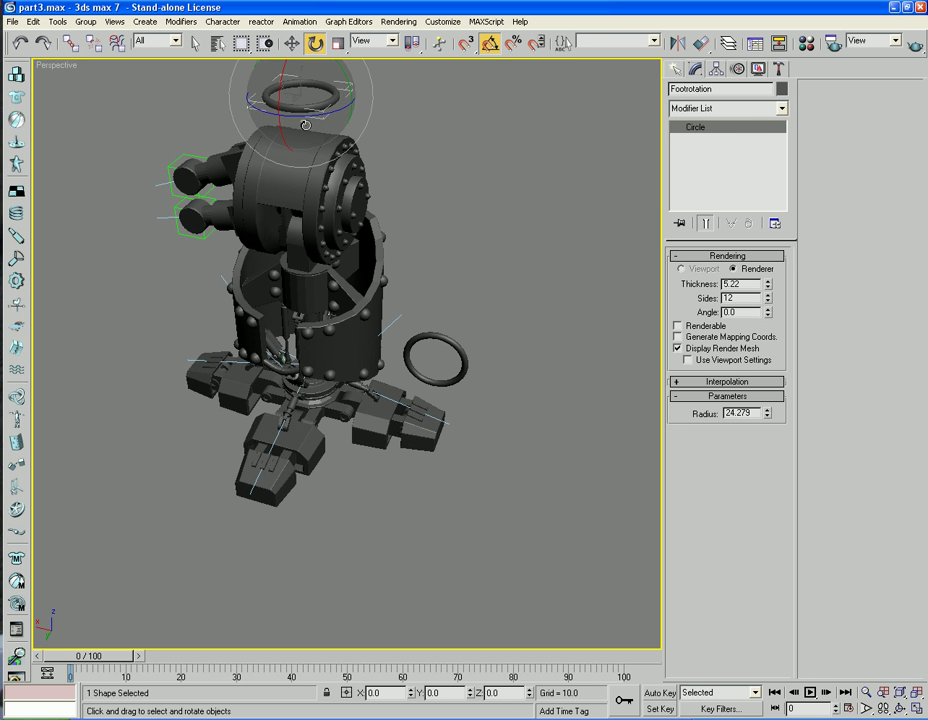
mouse_move(305, 119)
left_mouse_down()
mouse_move(333, 117)
mouse_move(264, 111)
mouse_move(323, 115)
mouse_move(312, 116)
left_mouse_up()
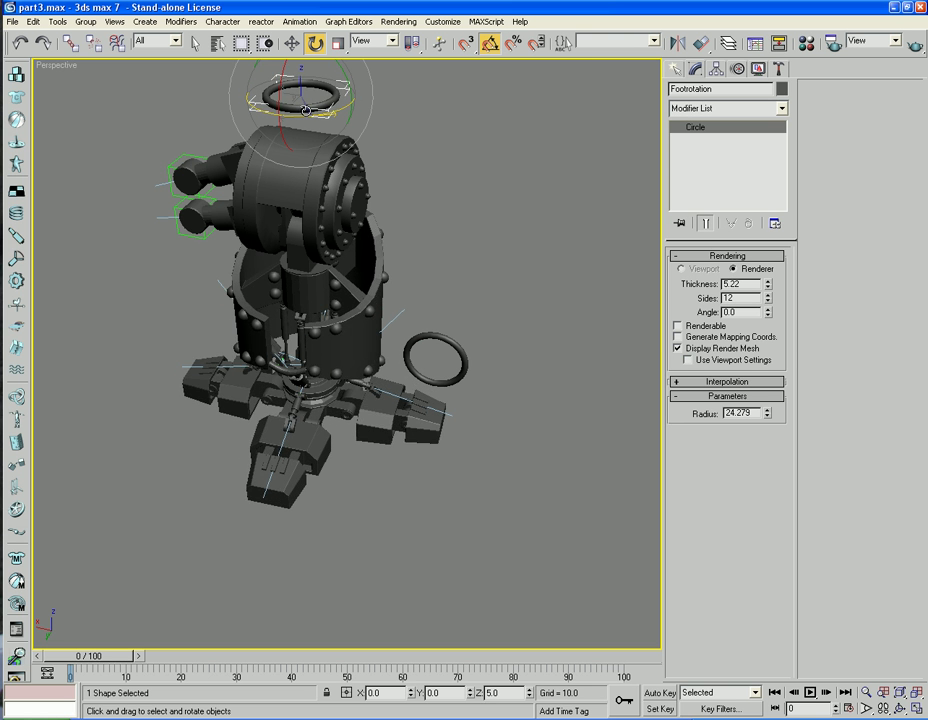
middle_click_drag(474, 170, 328, 346)
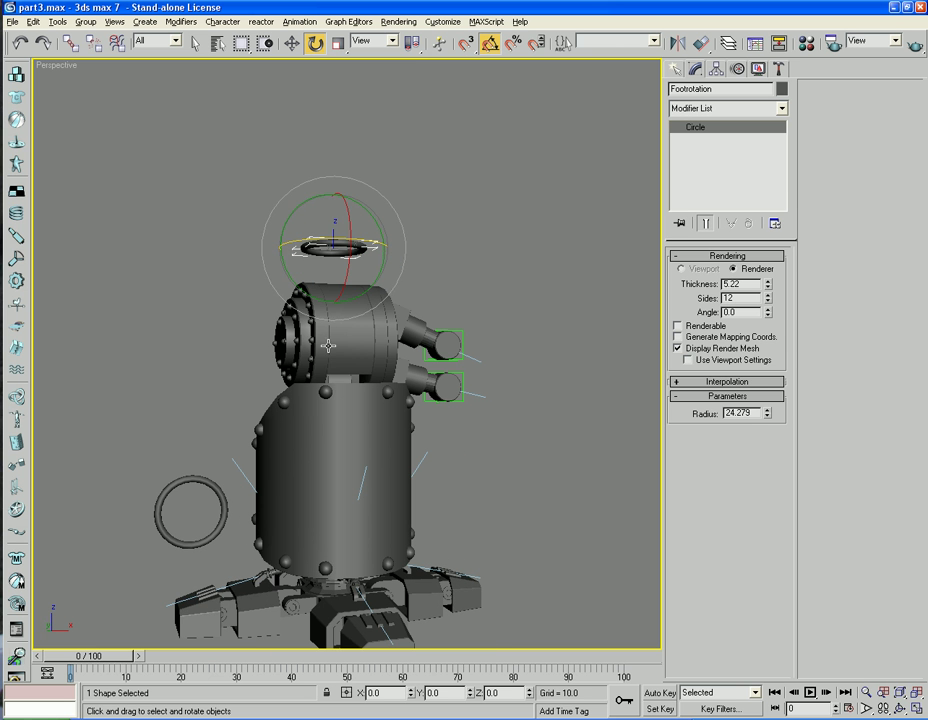
Link the Footrotation circle to the Foothandle circle as its parent
left_click(292, 43)
left_click(172, 485)
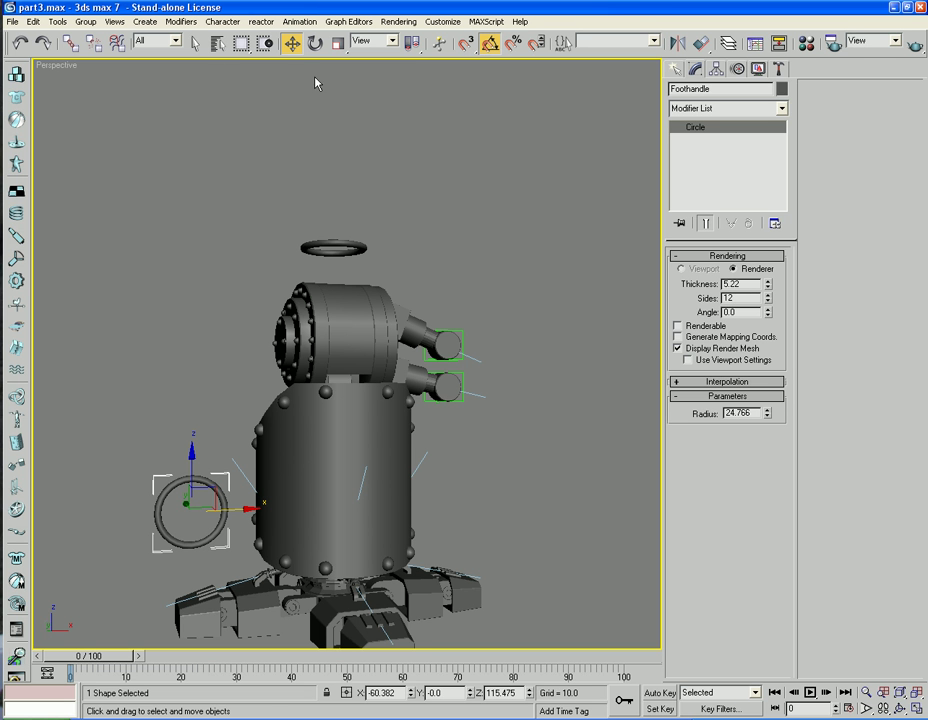
left_click(68, 43)
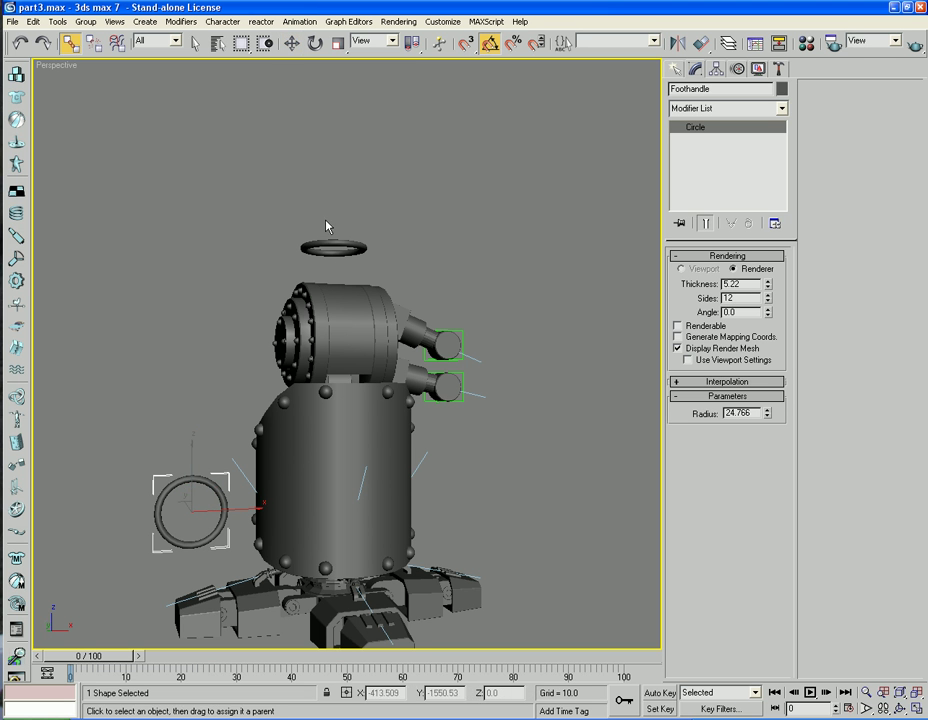
left_click(338, 255)
left_click_drag(342, 241, 181, 480)
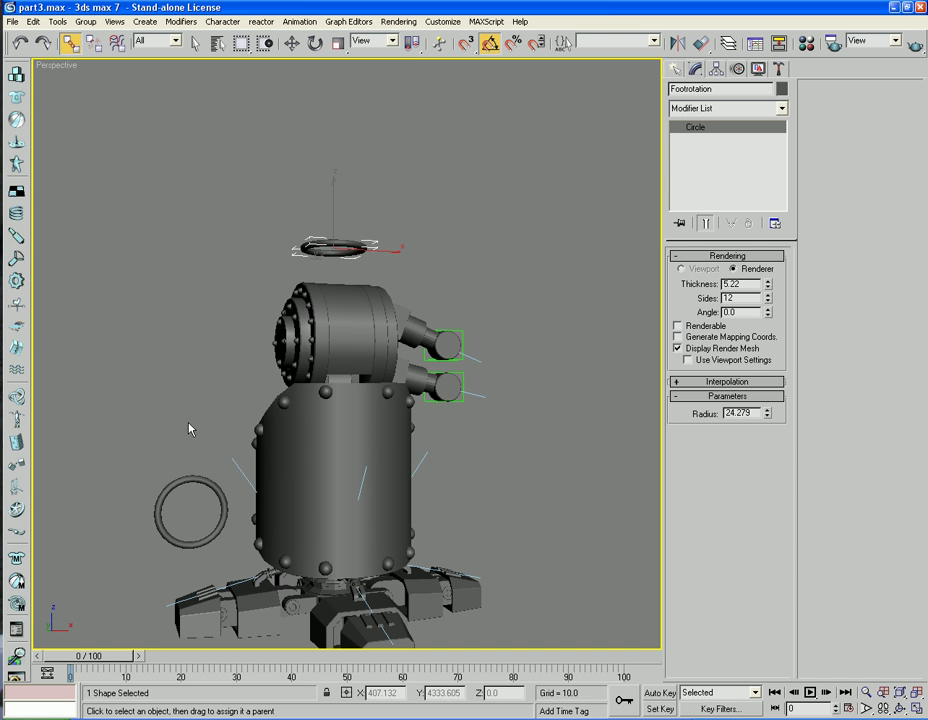
Test the rig by moving the Foothandle circle to about X -97.2, Z 104.4
left_click(197, 410)
left_click(207, 483)
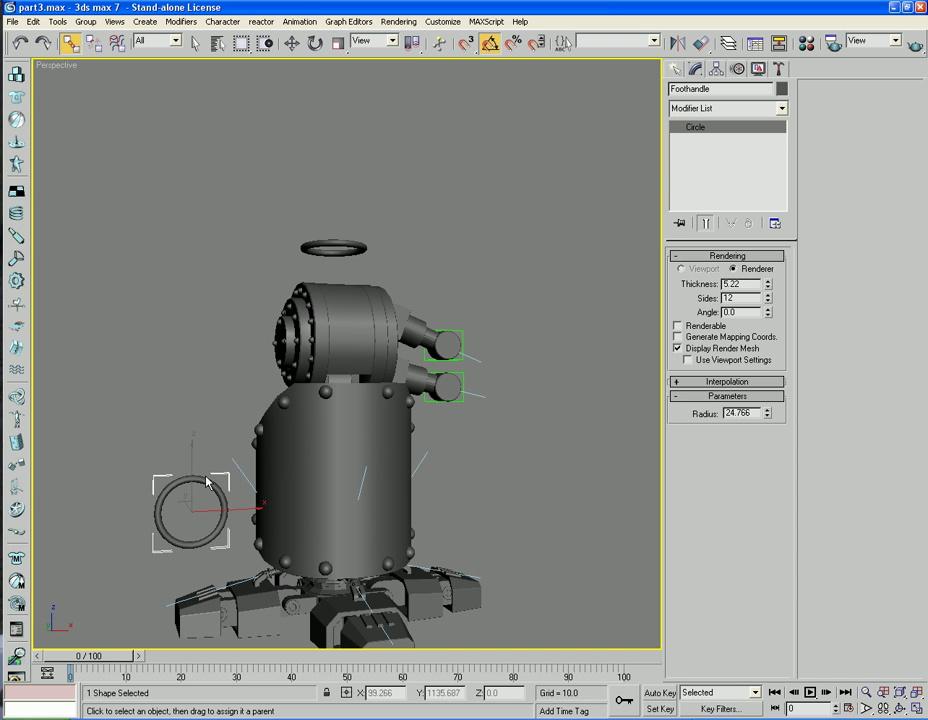
left_click(291, 42)
left_click_drag(211, 486, 169, 503)
middle_click_drag(169, 505, 158, 510, "alt")
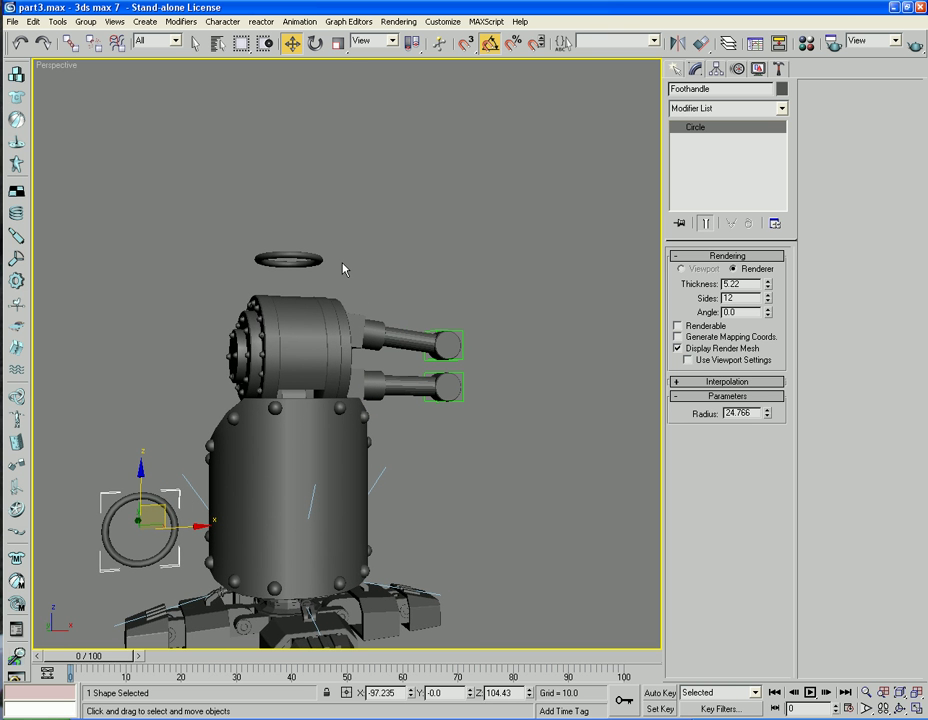
Test-rotate the Footrotation circle to -35 degrees about Z and inspect the whole leg
left_click(306, 254)
left_click(315, 42)
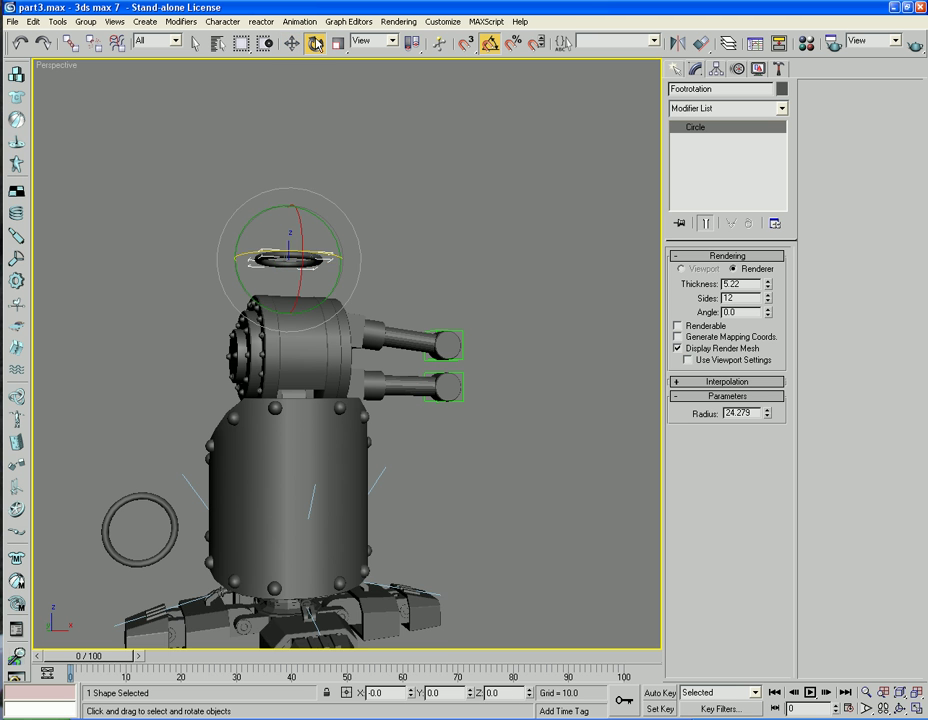
left_click_drag(300, 262, 257, 249)
middle_click_drag(210, 347, 304, 358, "alt")
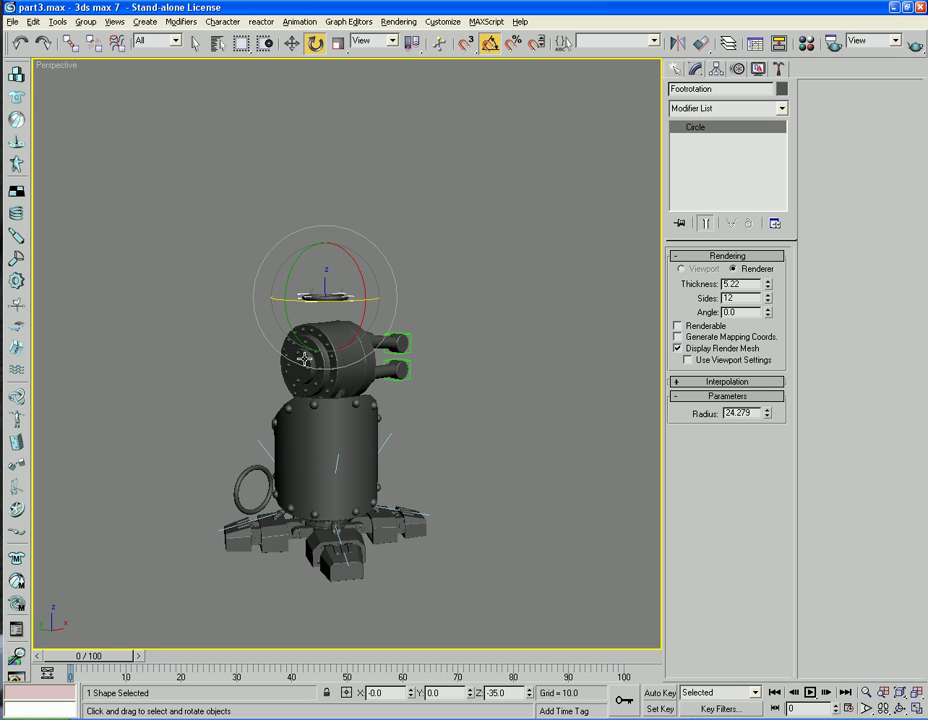
Lower the Foothandle circle to about Z 53.3 to test how the whole leg follows
left_click(292, 44)
left_click(254, 467)
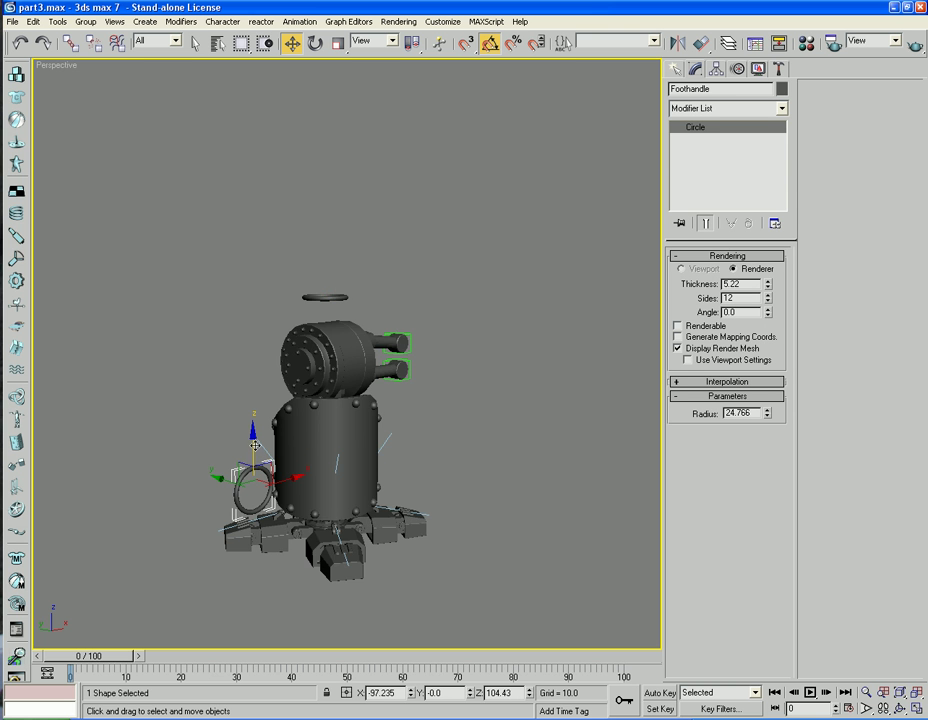
left_click_drag(254, 467, 256, 487)
middle_click_drag(360, 483, 271, 466, "alt")
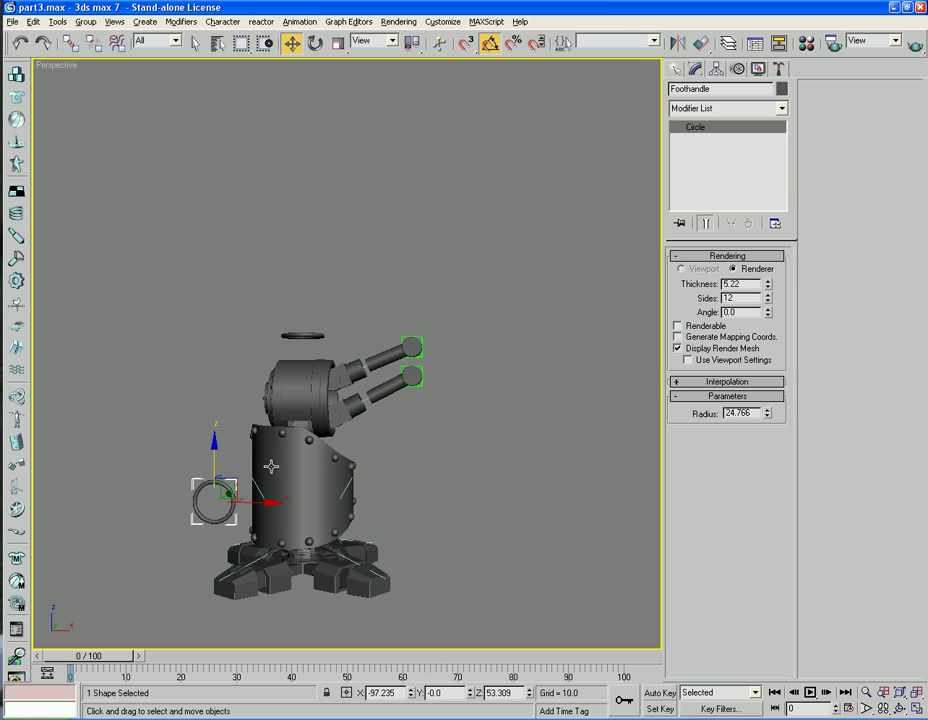
Undo the test moves of the Foothandle circle and the test rotation of the Footrotation circle
key("ctrl+z")
key("ctrl+z")
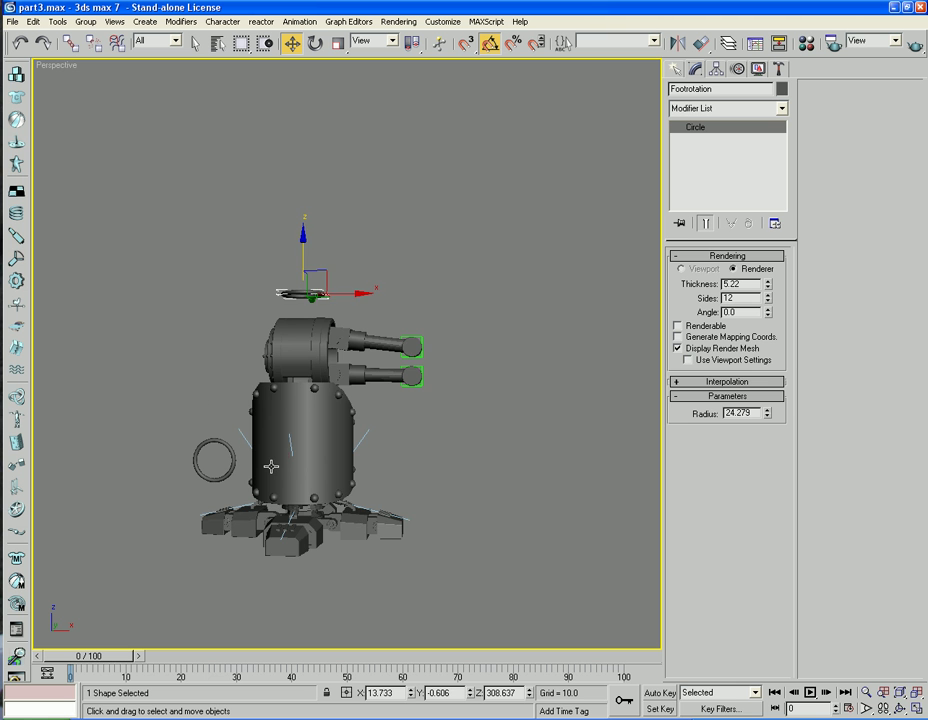
key("ctrl+y")
key("ctrl+z")
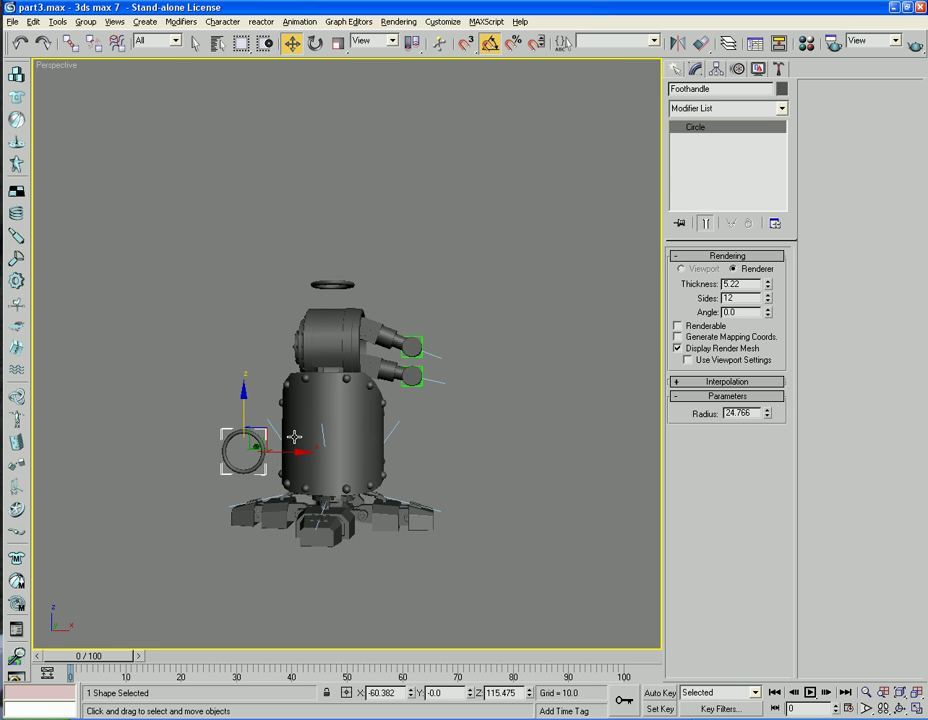
Turn off Display Render Mesh for the Foothandle and Footrotation circles, and deselect everything
middle_click_drag(294, 437, 311, 381, "alt")
scroll(293, 397, "up", 2)
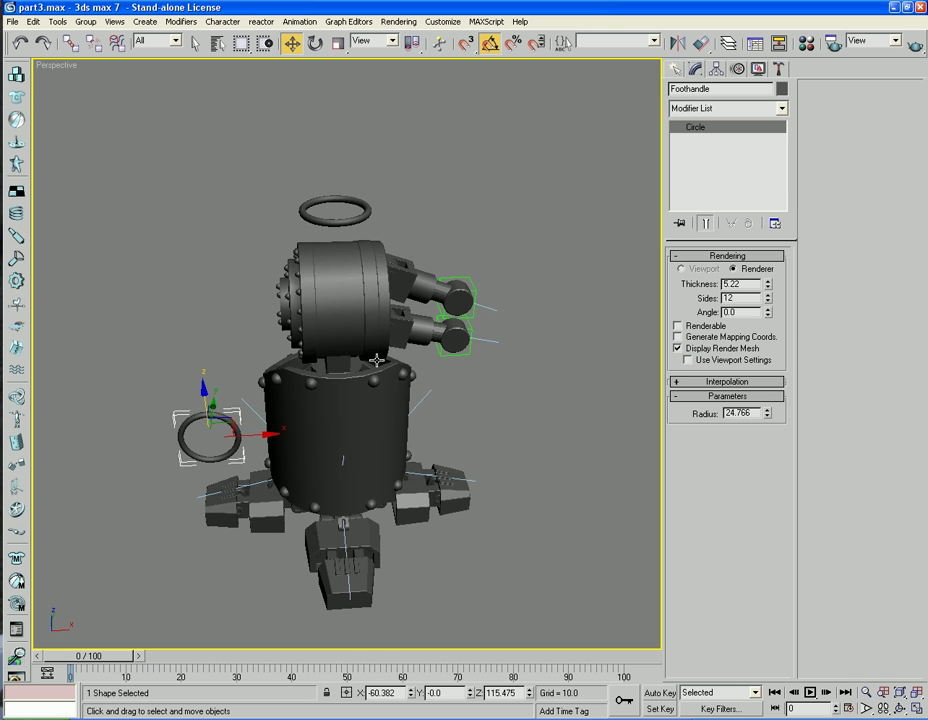
middle_click_drag(376, 360, 474, 342, "alt")
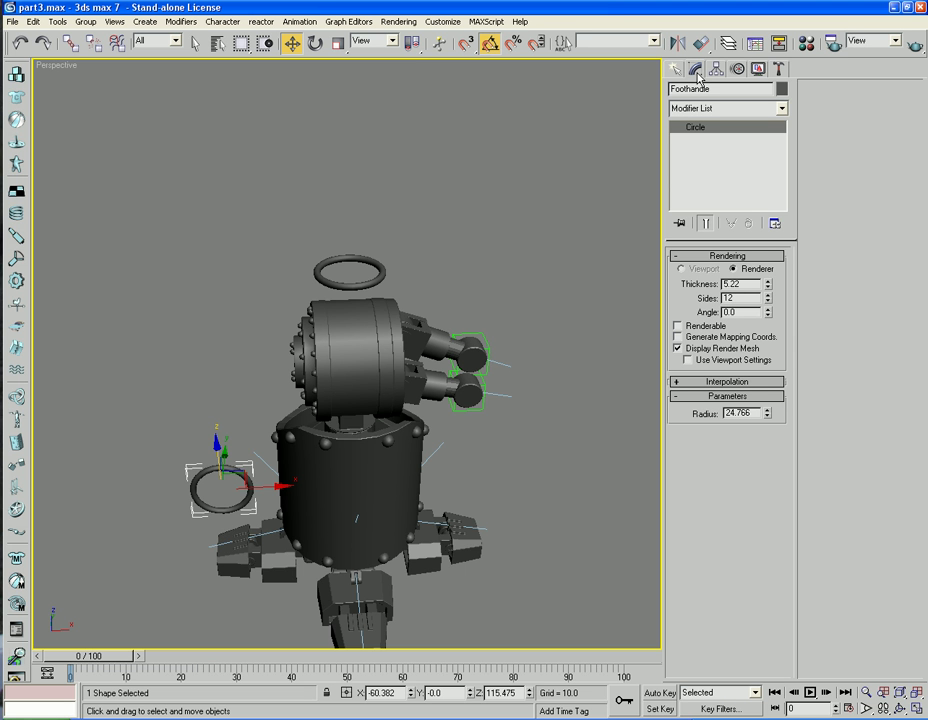
left_click(678, 348)
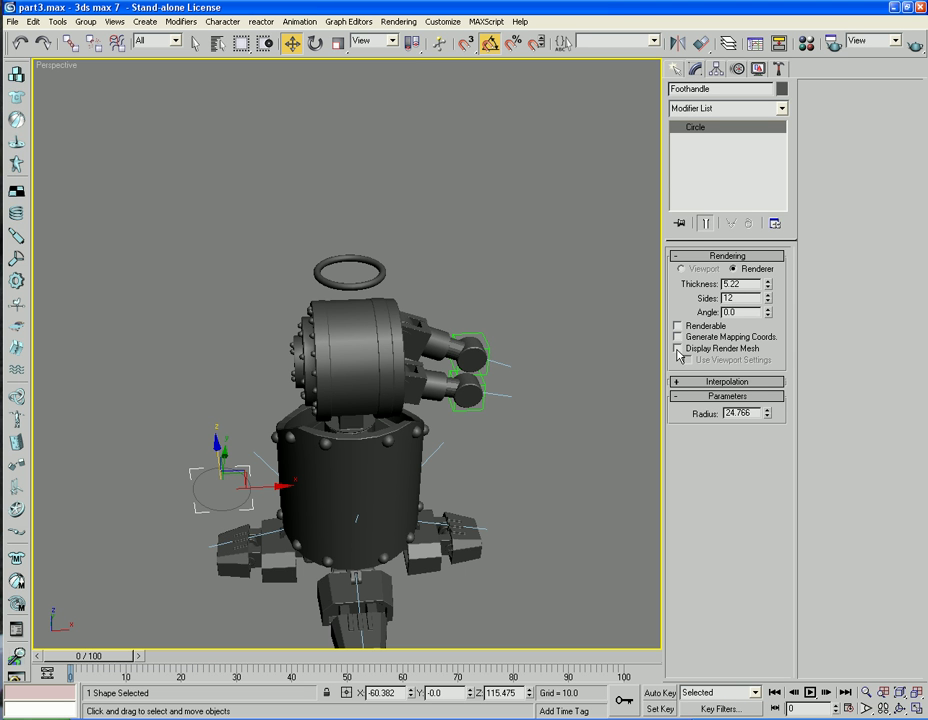
left_click(376, 272)
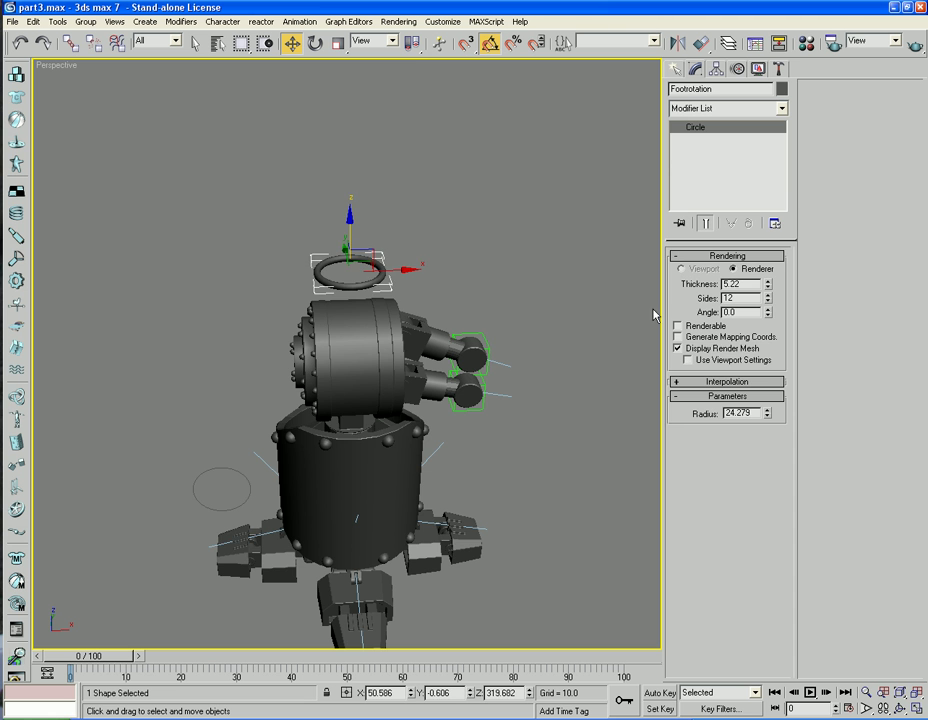
left_click(678, 348)
left_click(528, 294)
middle_click_drag(528, 294, 503, 334, "alt")
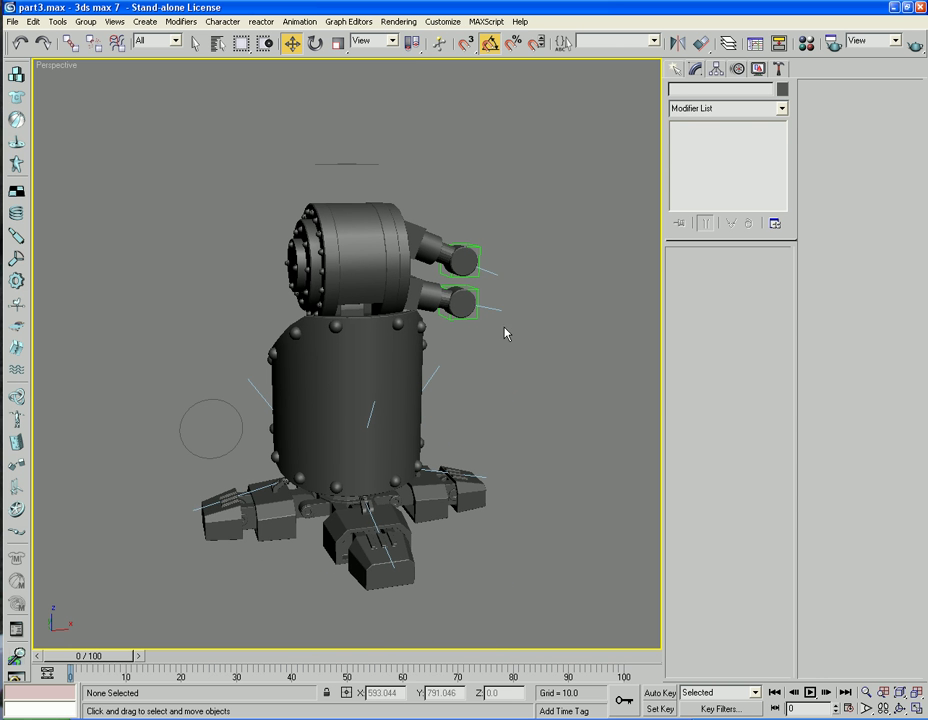
Test-move the Foothandle circle along Z to check that the leg follows, and cancel the move
left_click(239, 427)
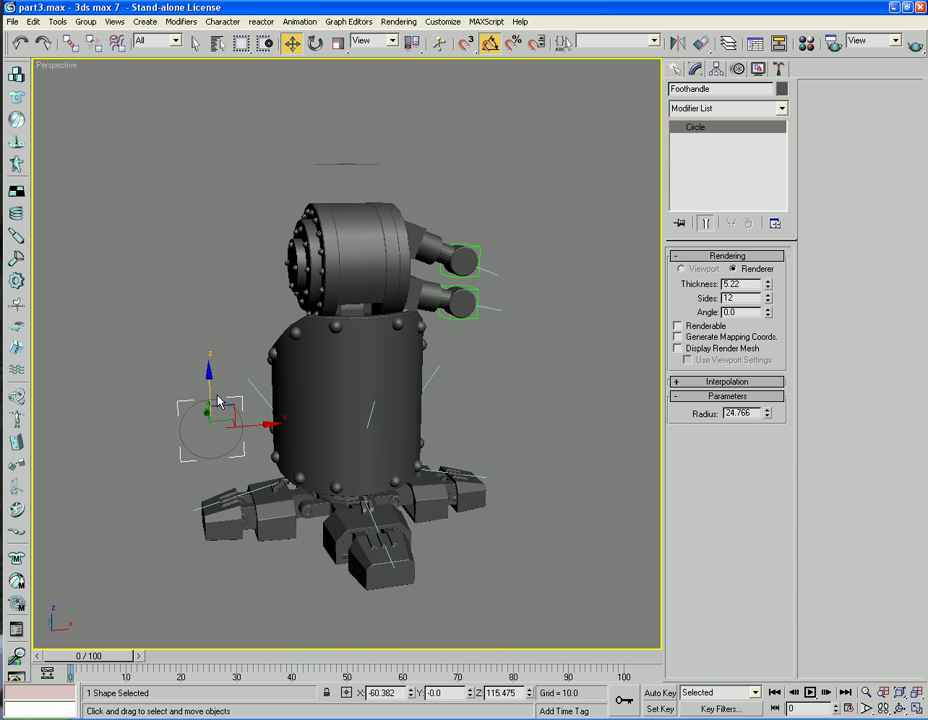
left_click_drag(210, 388, 207, 401)
right_click(207, 401)
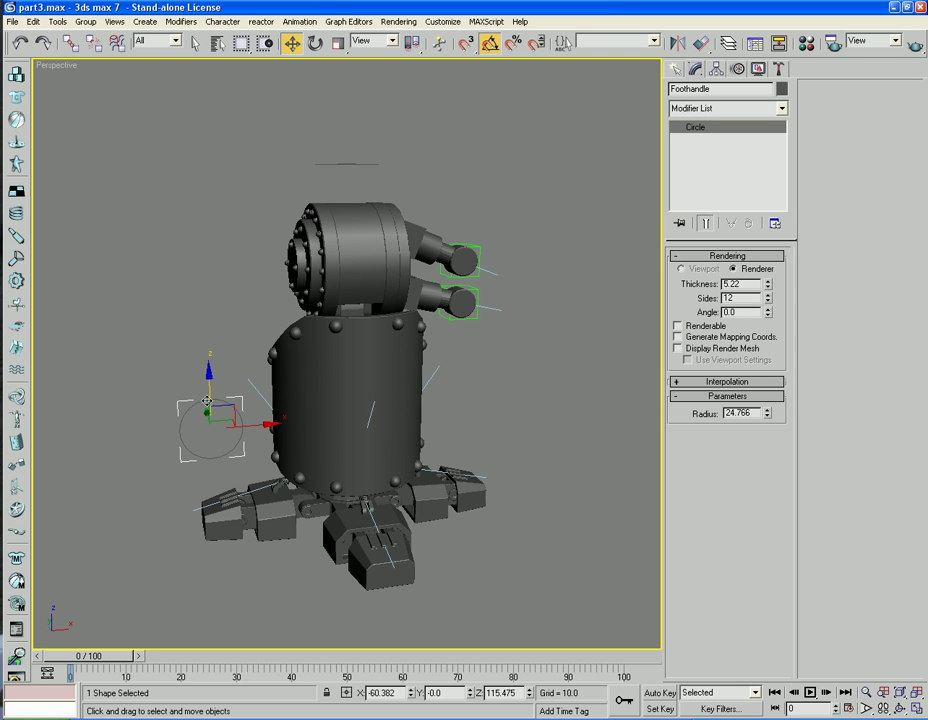